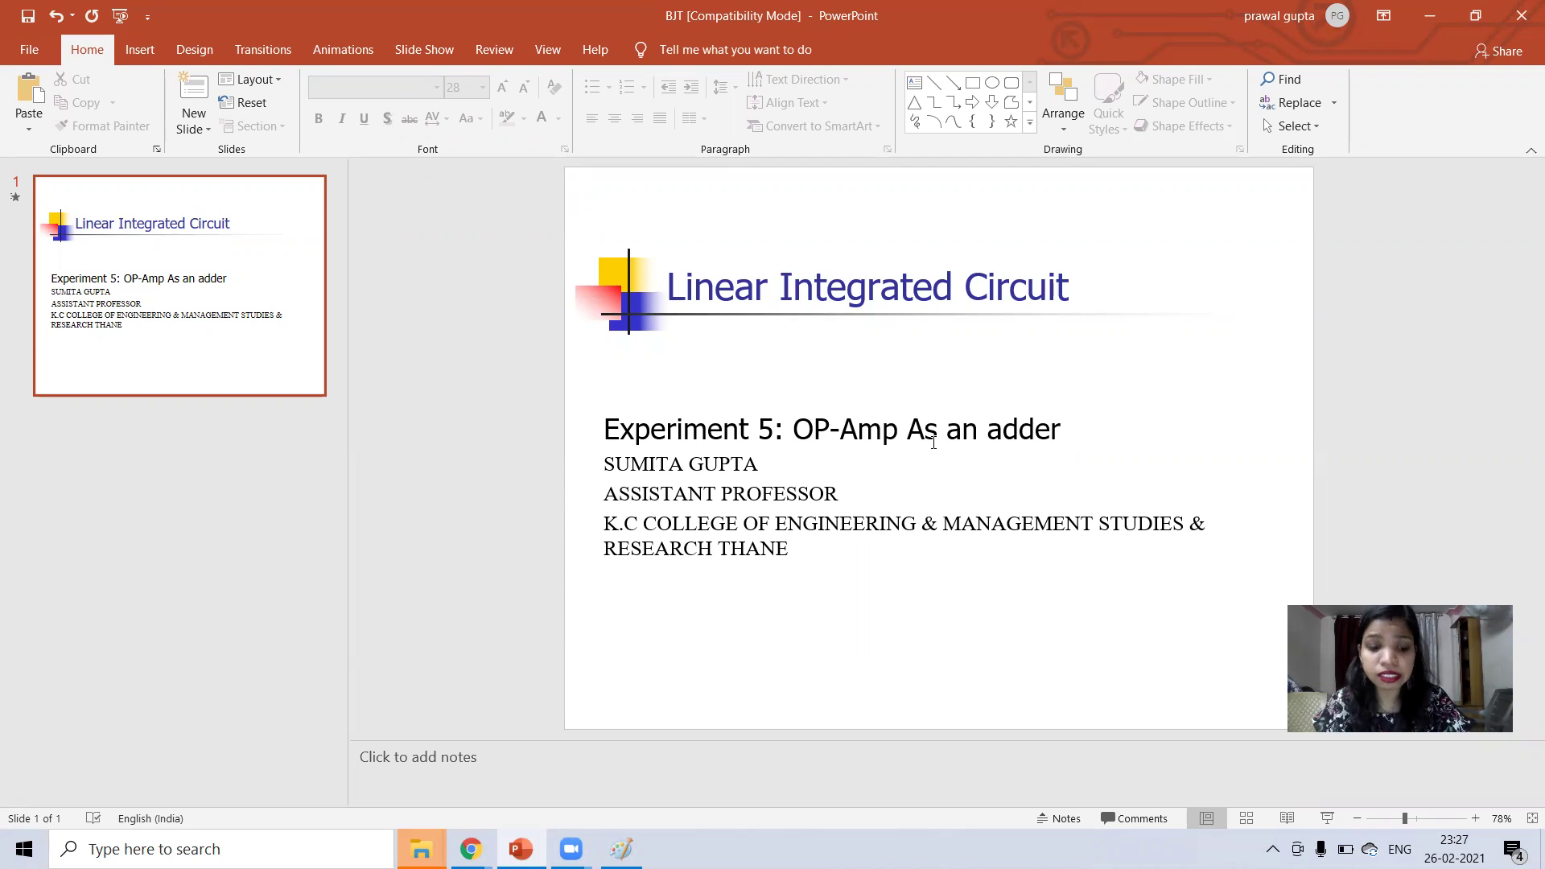
Step: Bring the Virtual Labs window forward and go back three pages to the Integrated Circuit Analysis welcome page
mouse_move(471, 849)
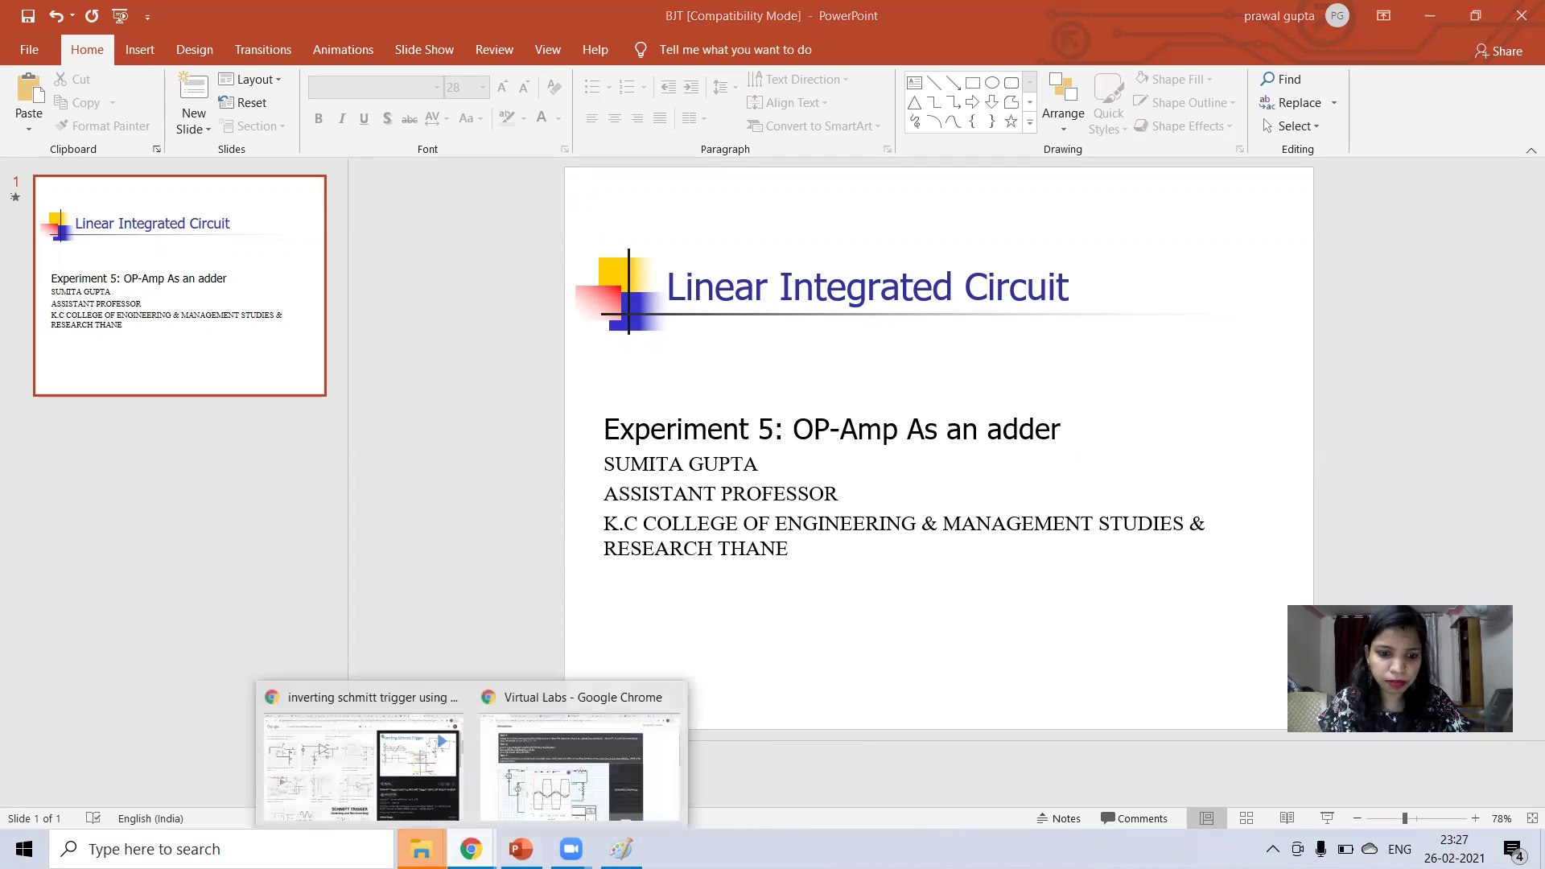
left_click(527, 777)
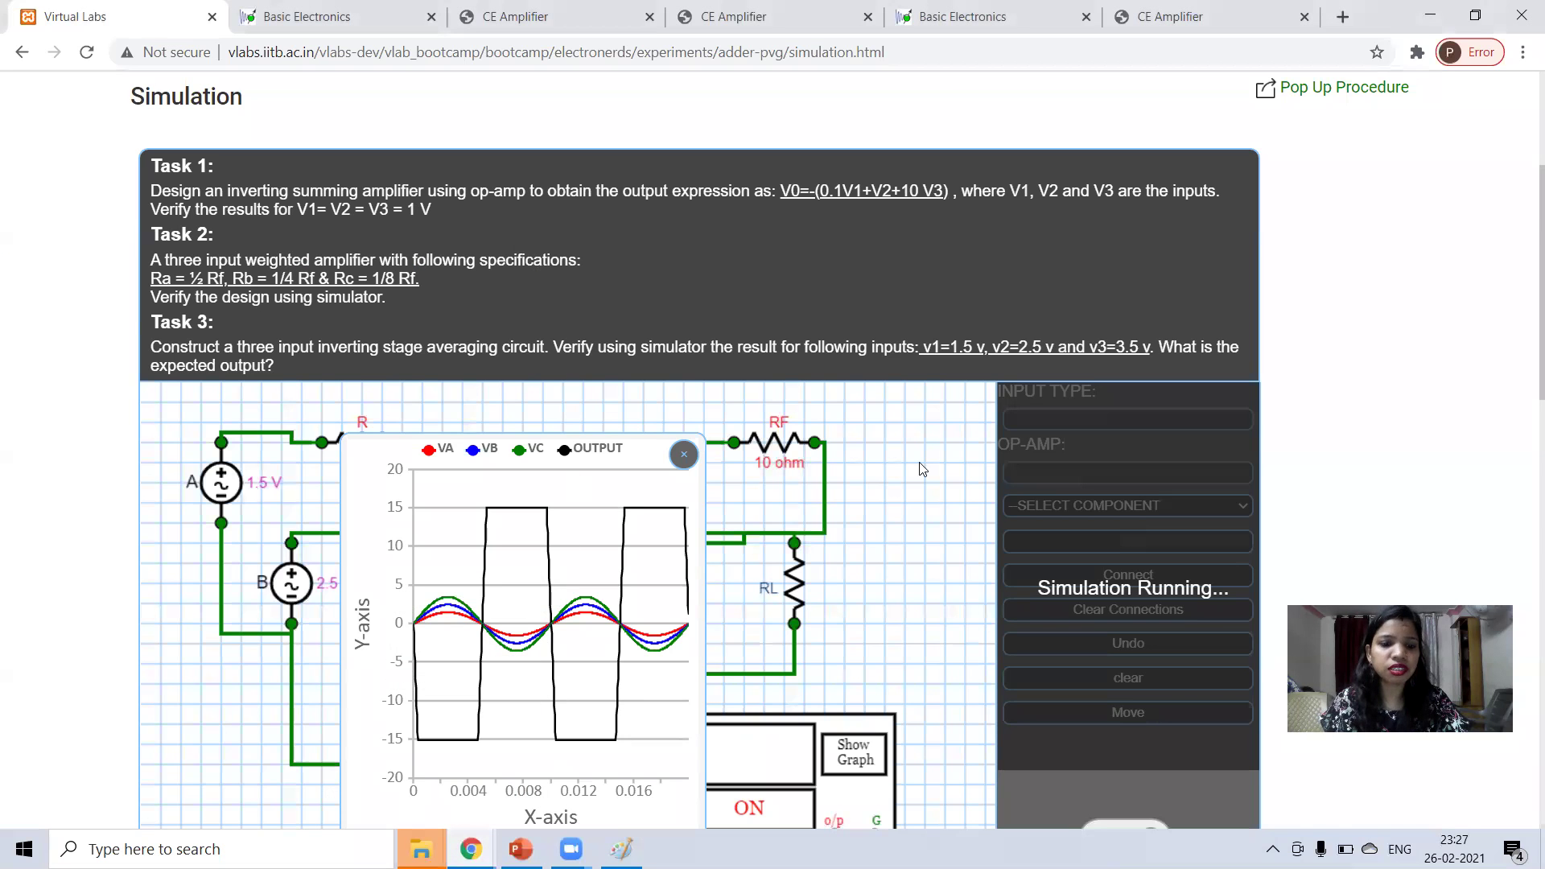
scroll(566, 394, "down", 3)
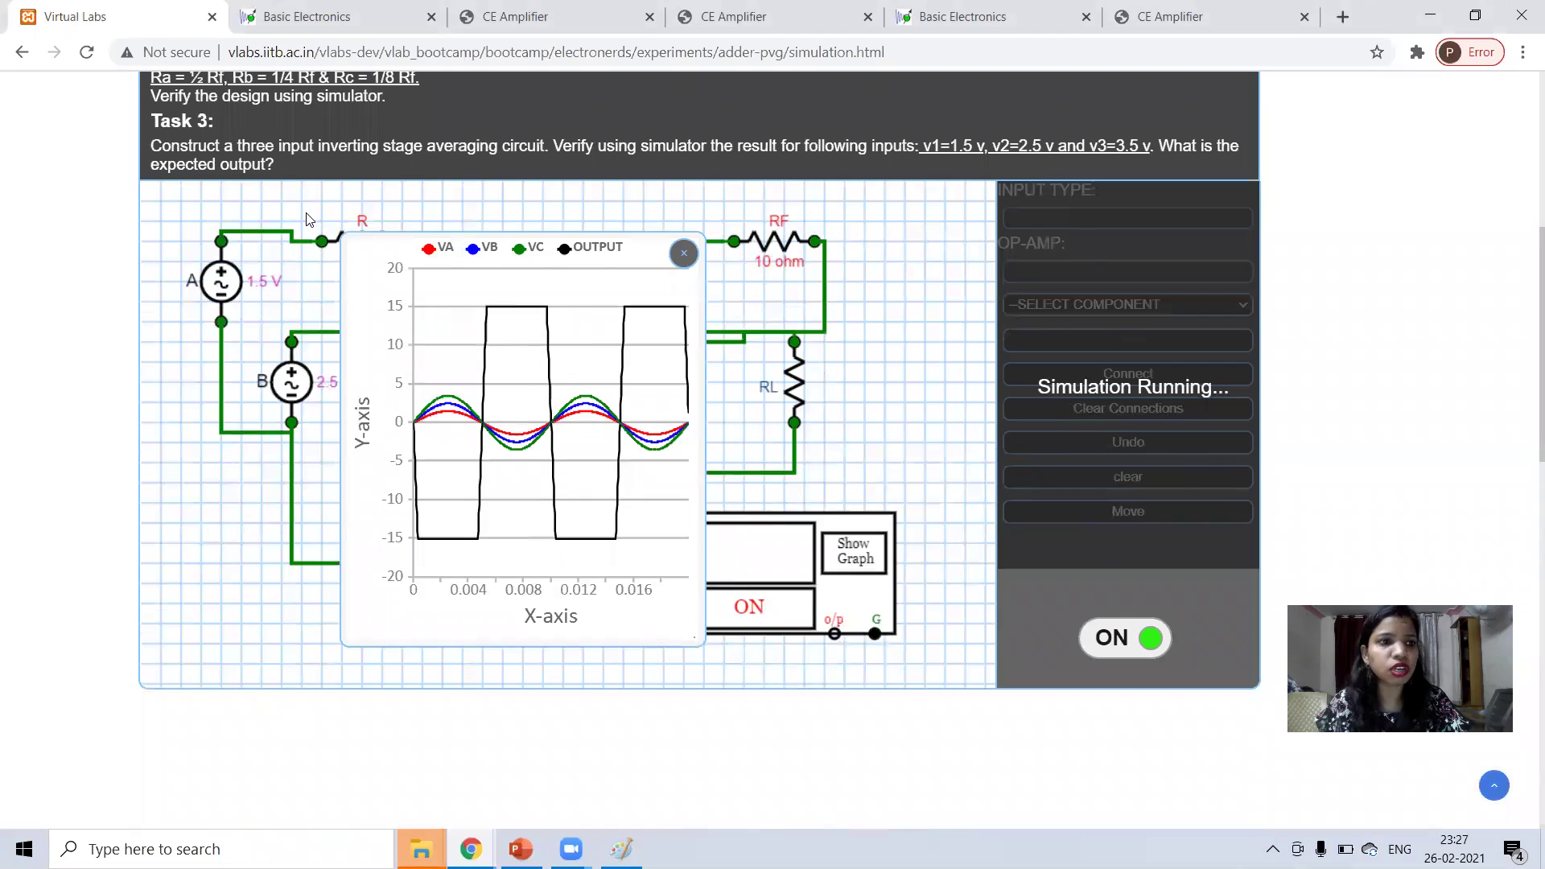
scroll(308, 218, "up", 3)
left_click(22, 52)
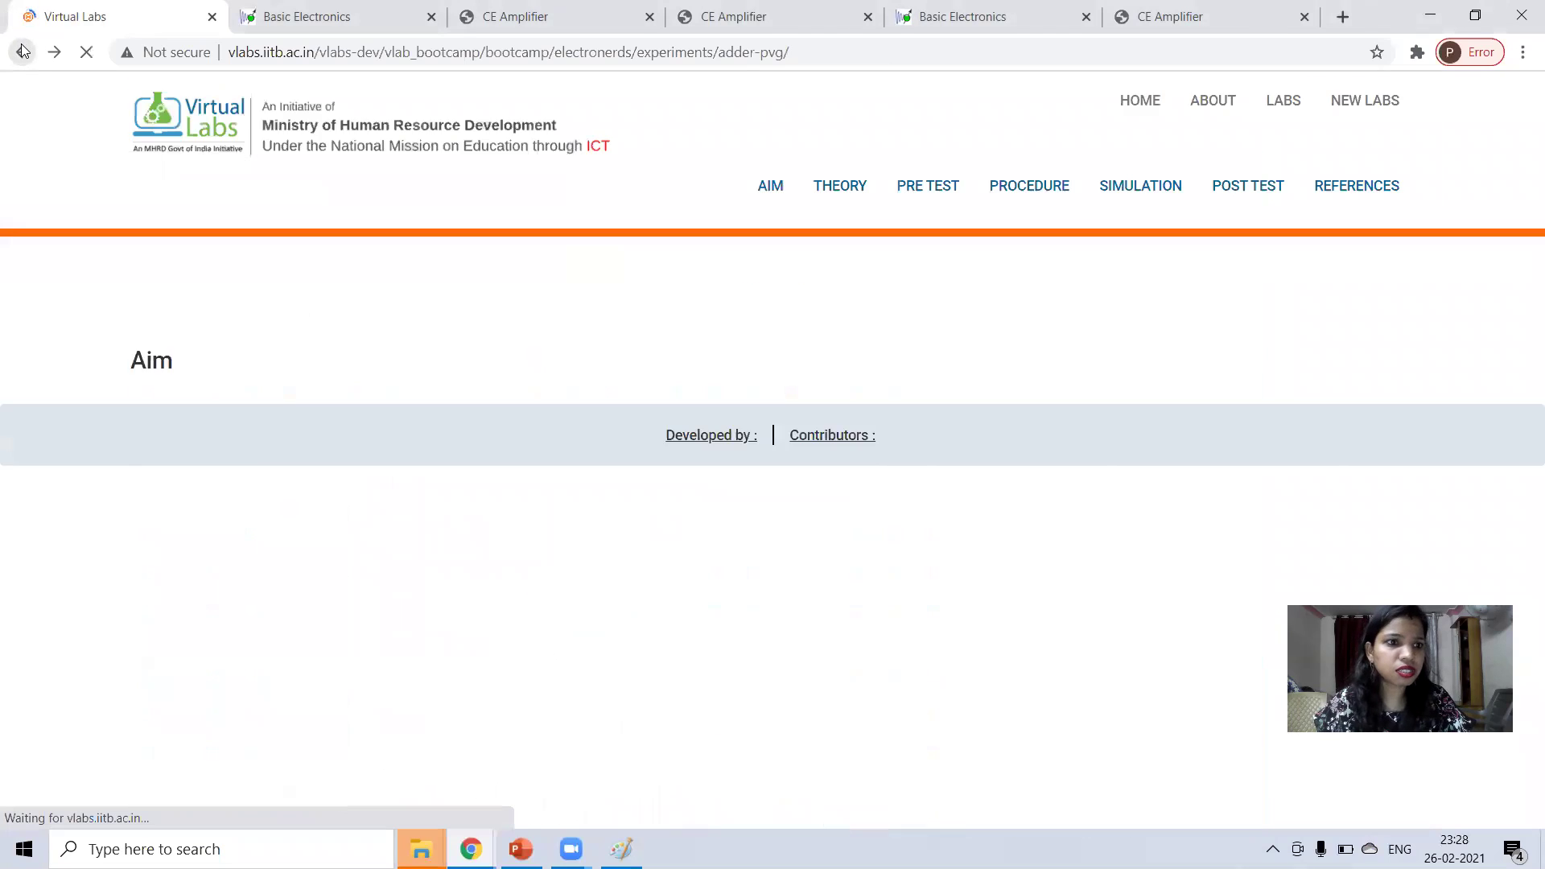
left_click(23, 52)
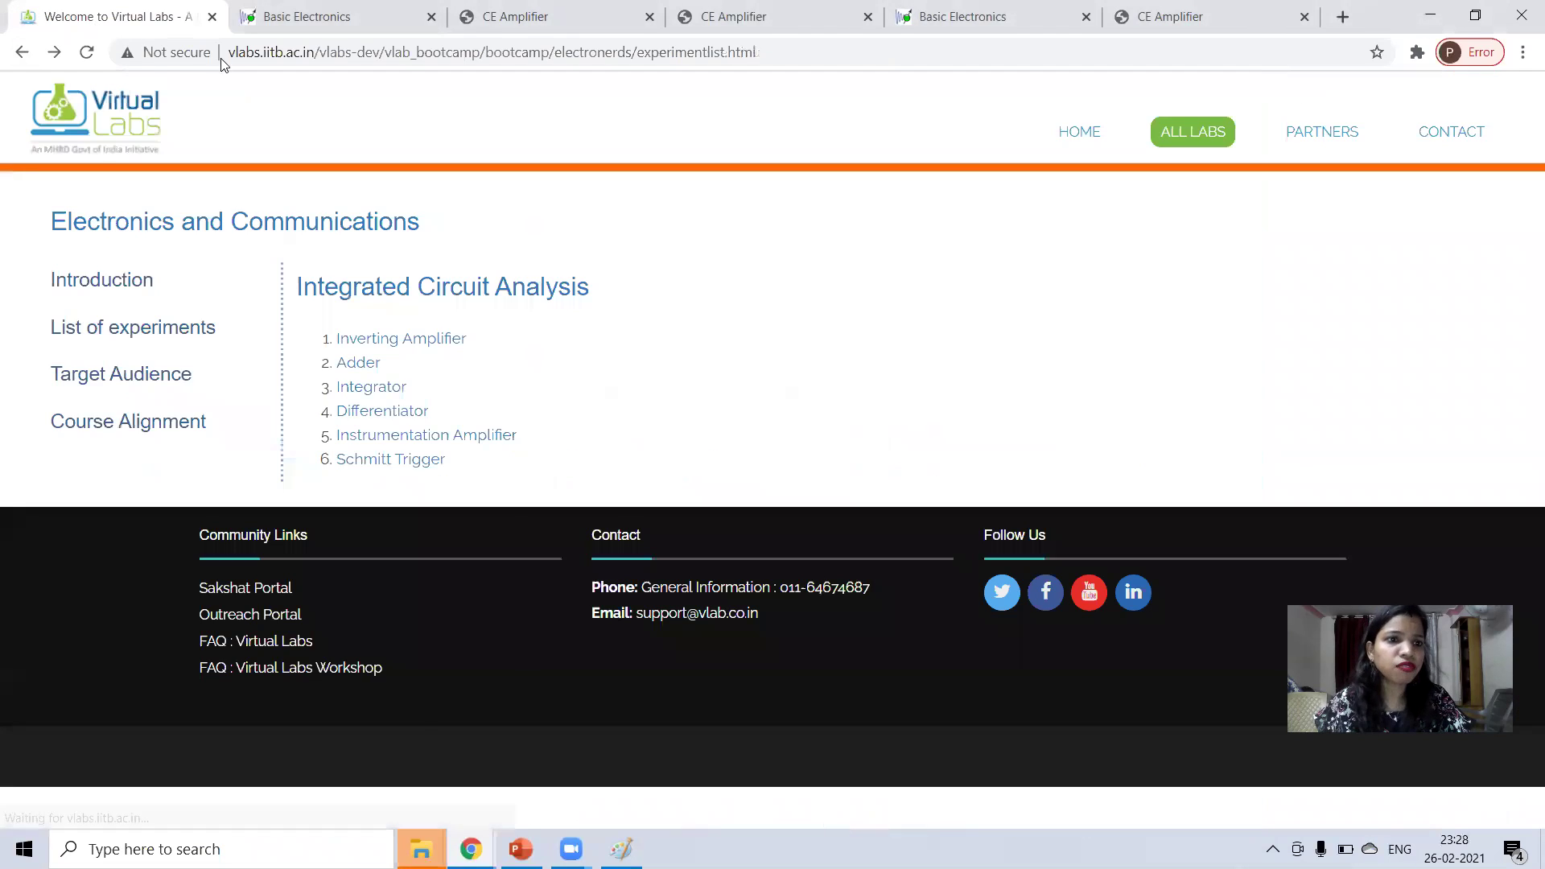
left_click(20, 52)
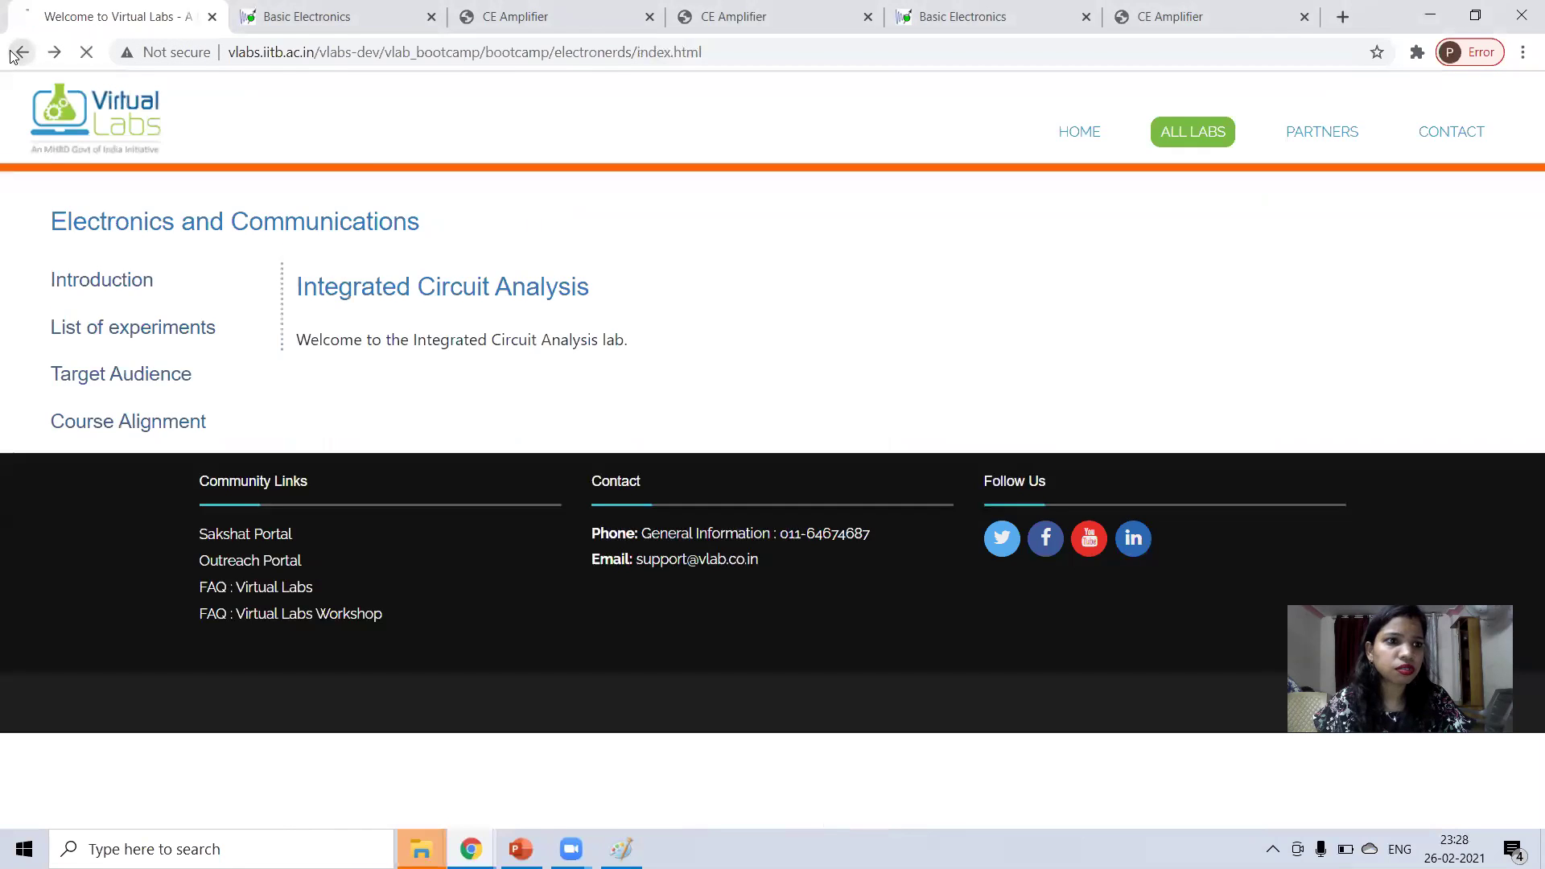
left_click(19, 52)
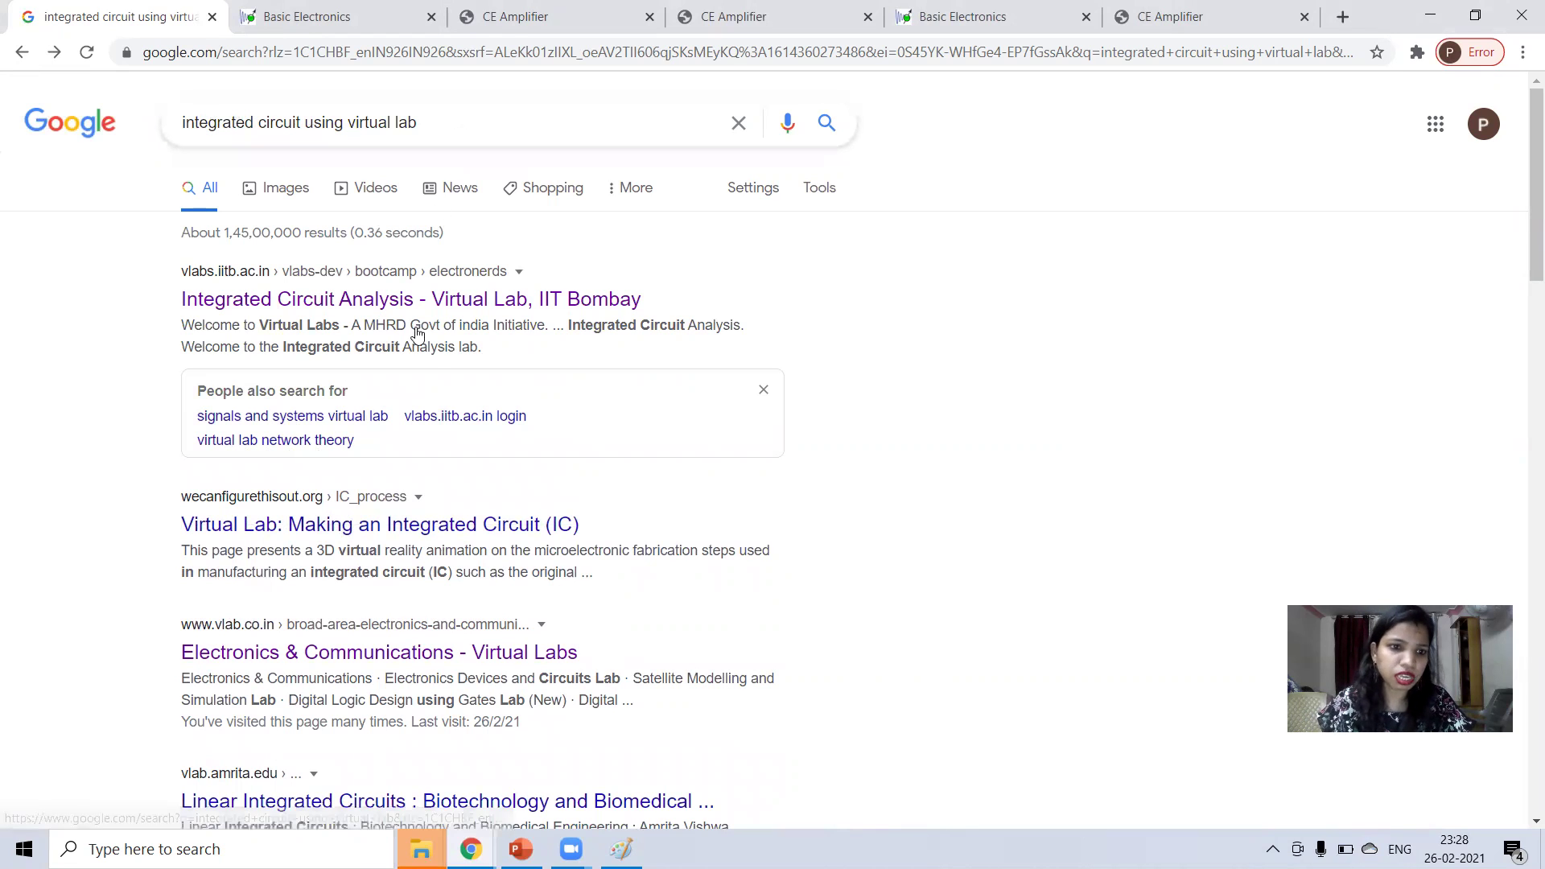
left_click(348, 306)
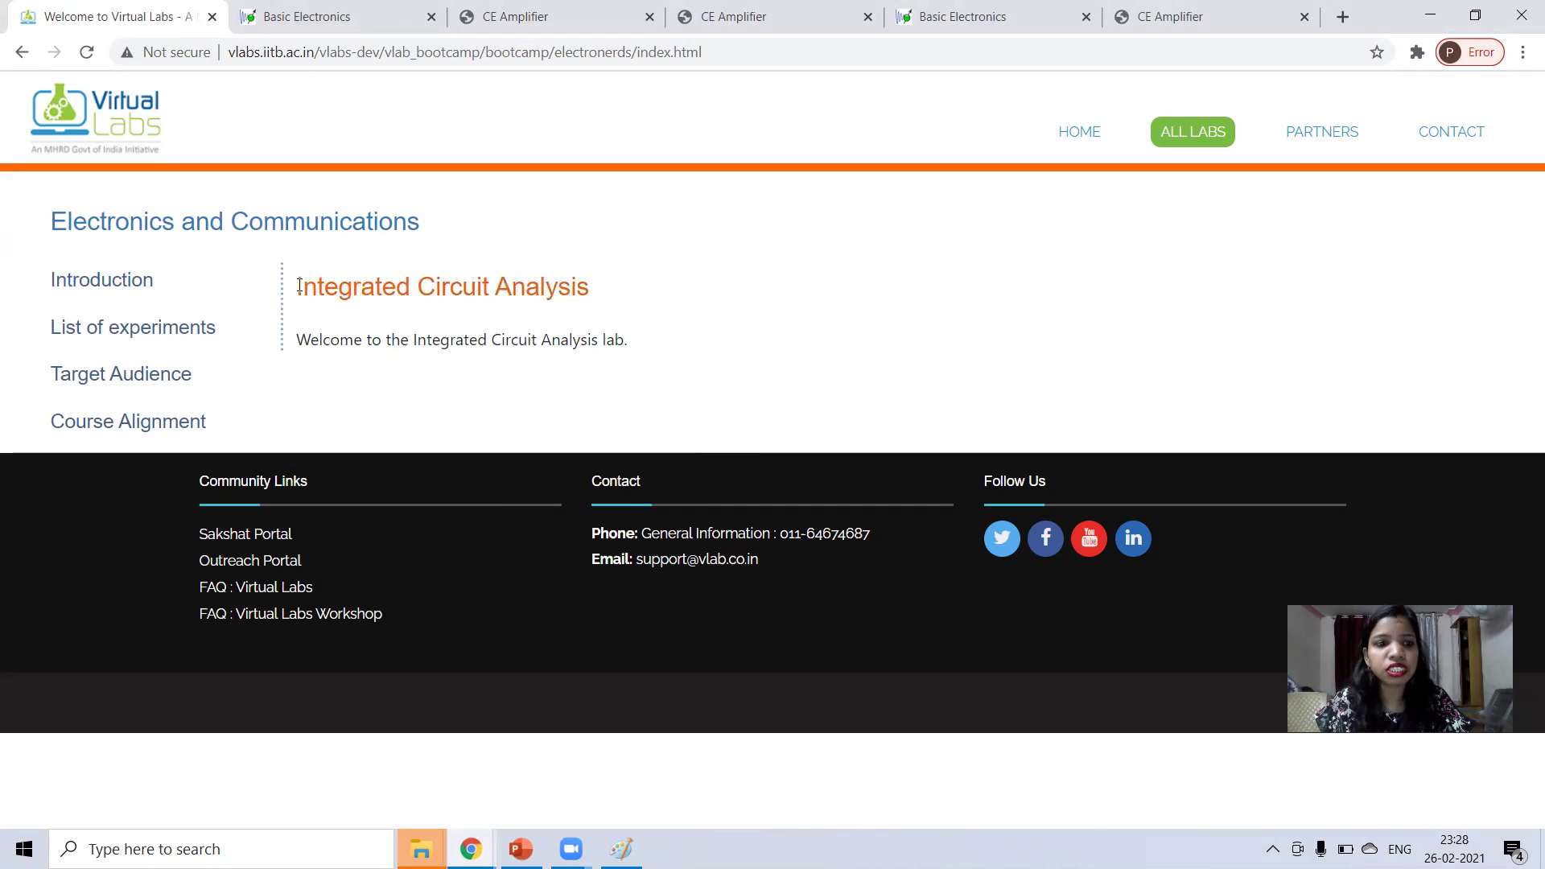
Step: Open the Adder experiment from the lab's list of experiments
left_click(148, 330)
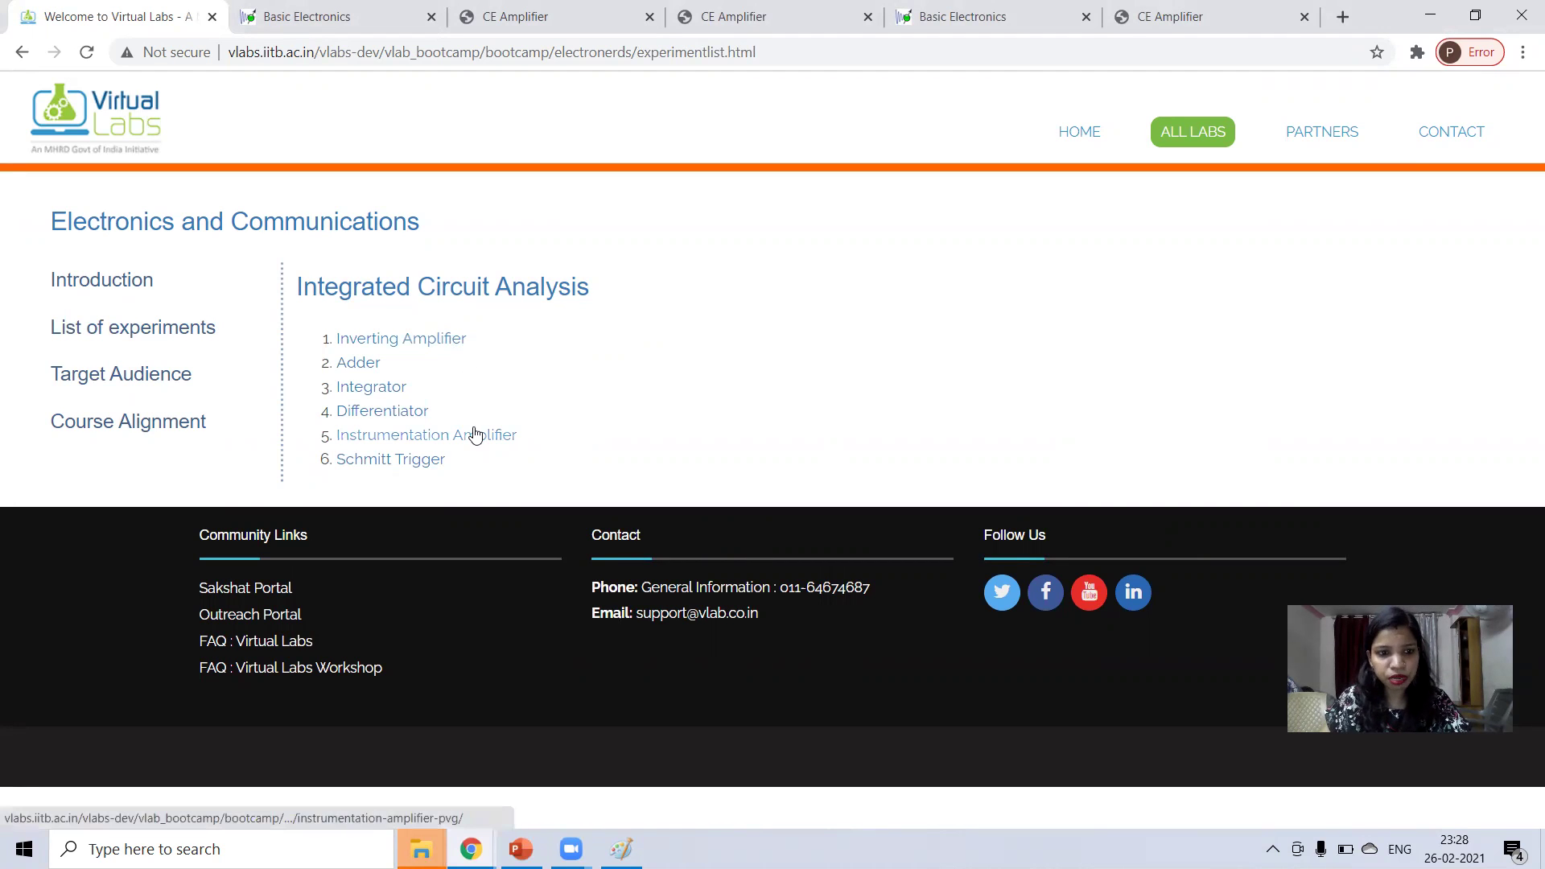
left_click(357, 366)
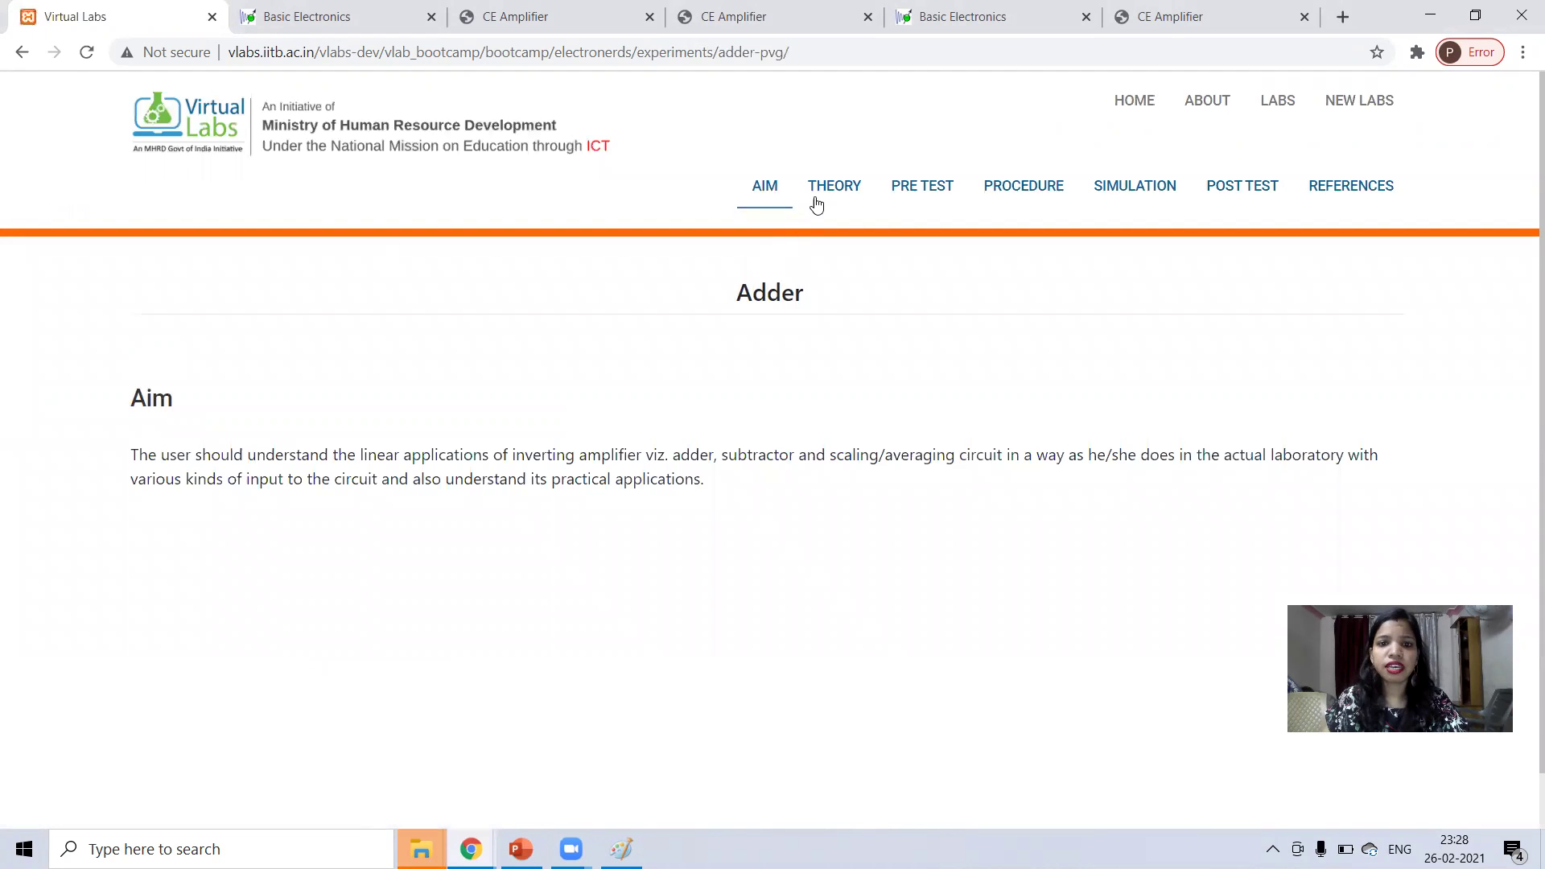
Step: Read through the Adder experiment's Theory, Pre Test and Procedure sections
left_click(823, 195)
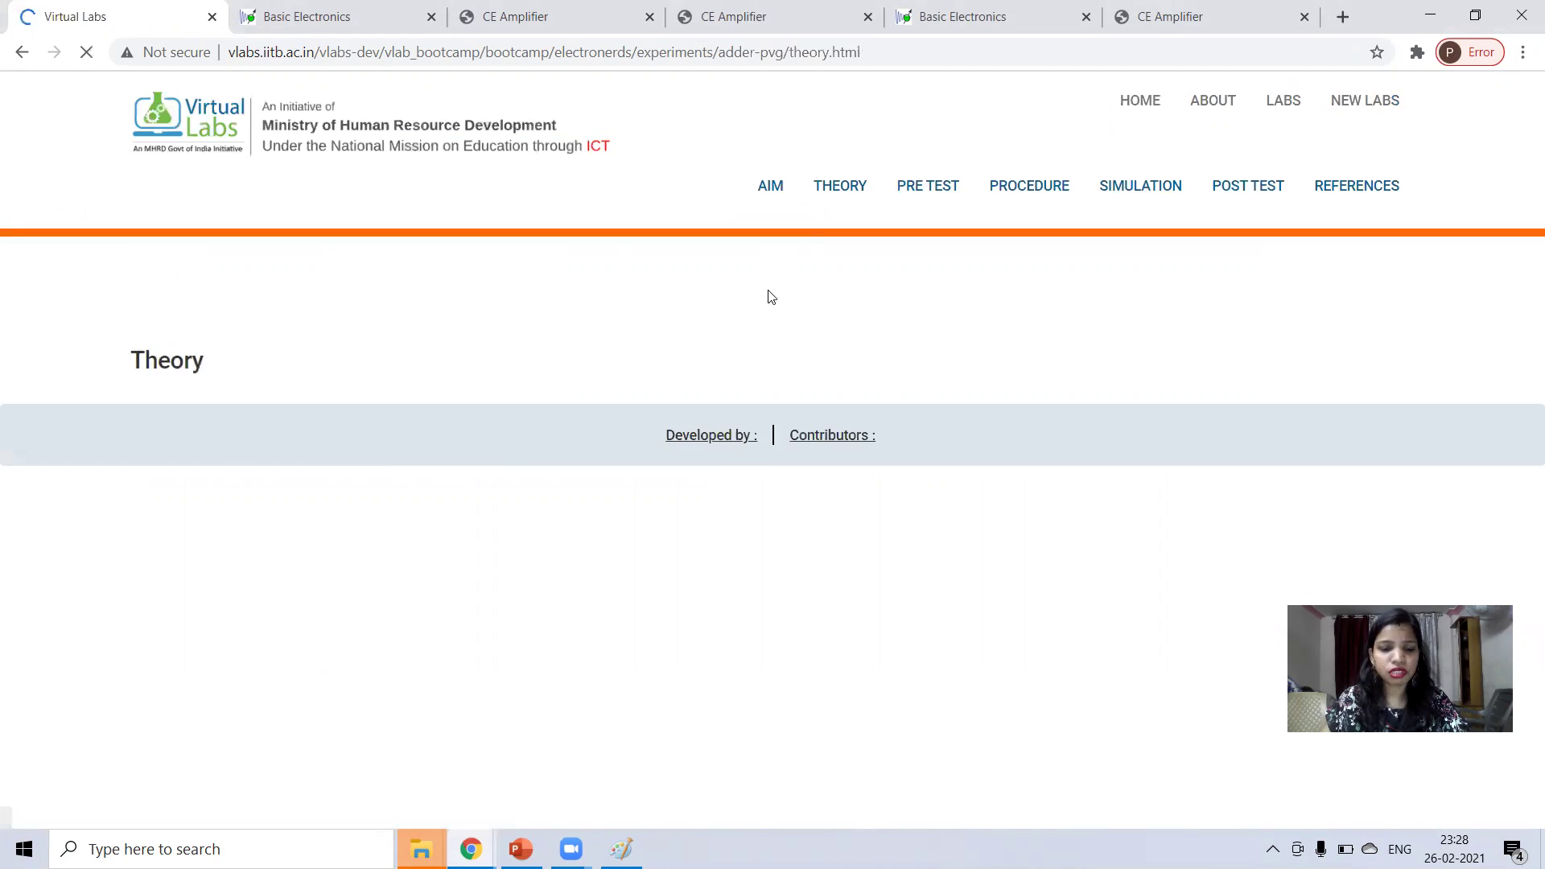
scroll(759, 327, "down", 3)
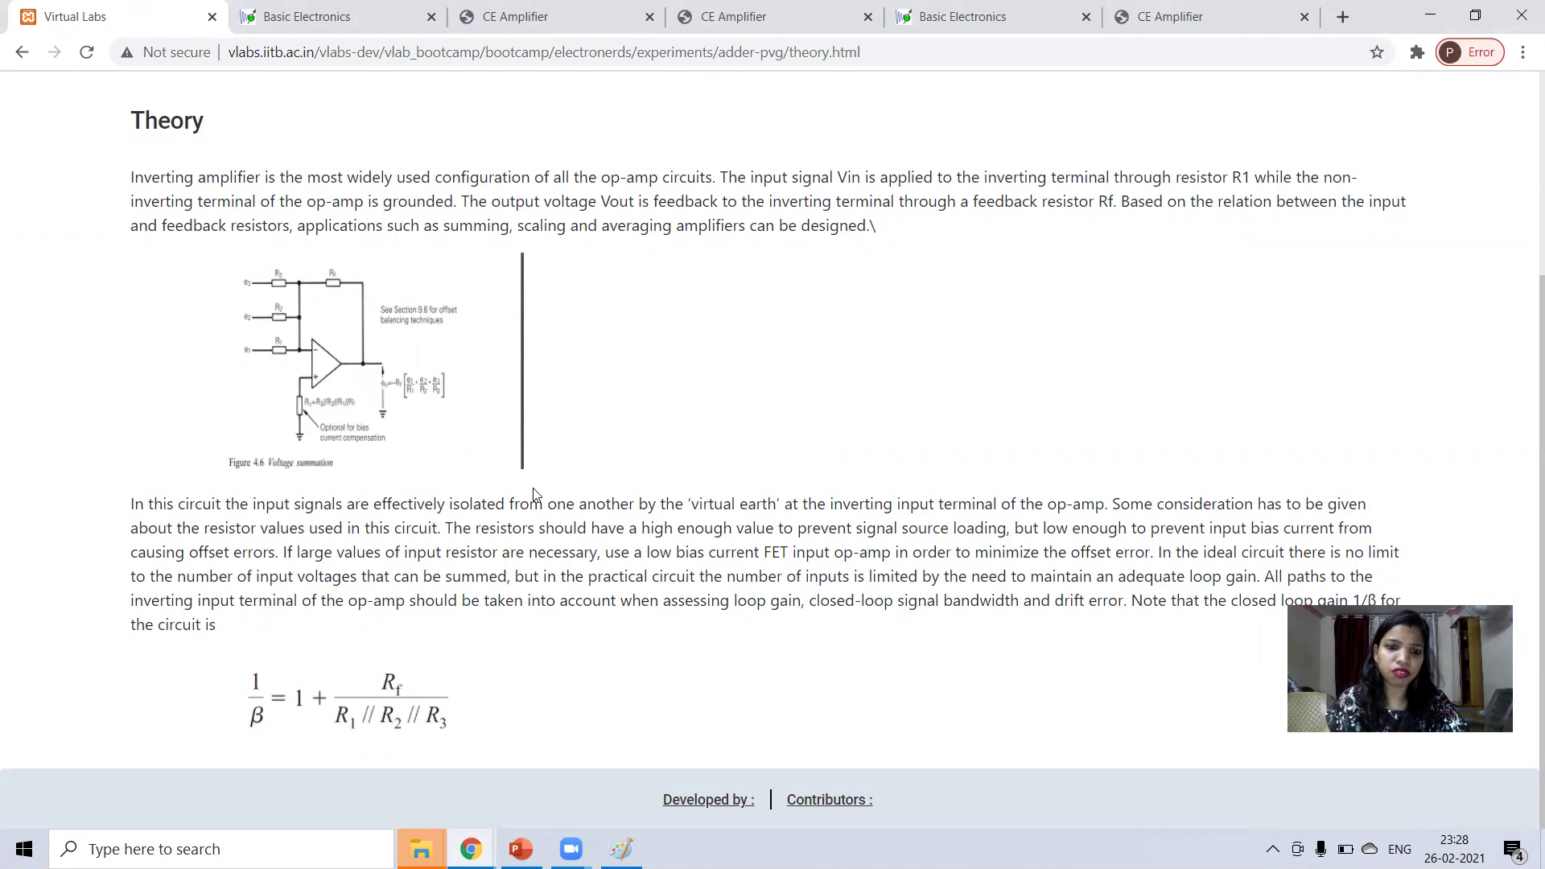
scroll(534, 487, "up", 3)
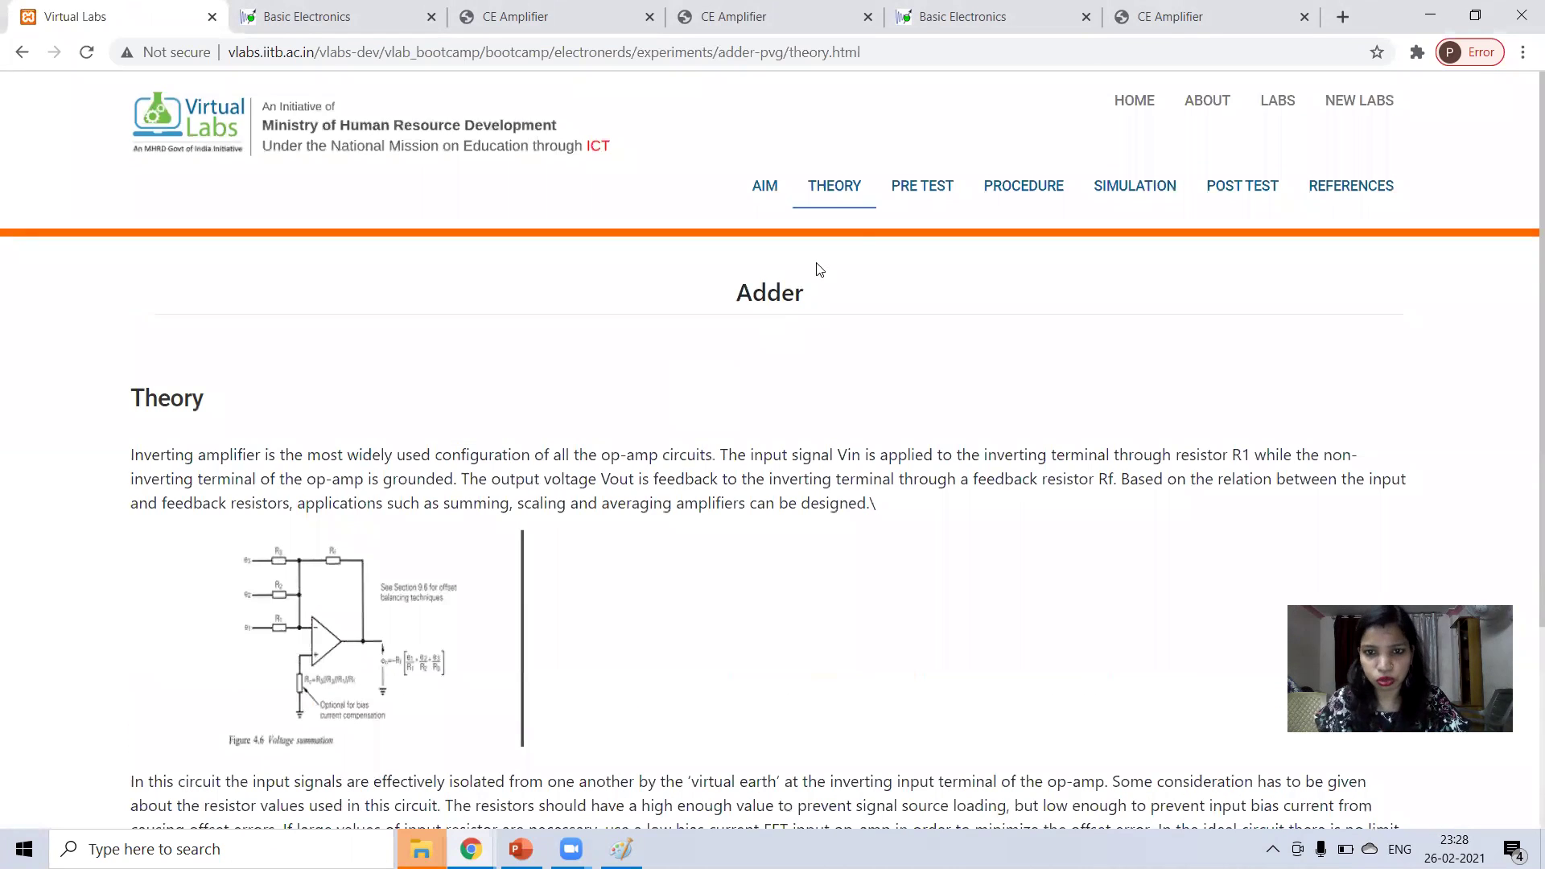
left_click(931, 192)
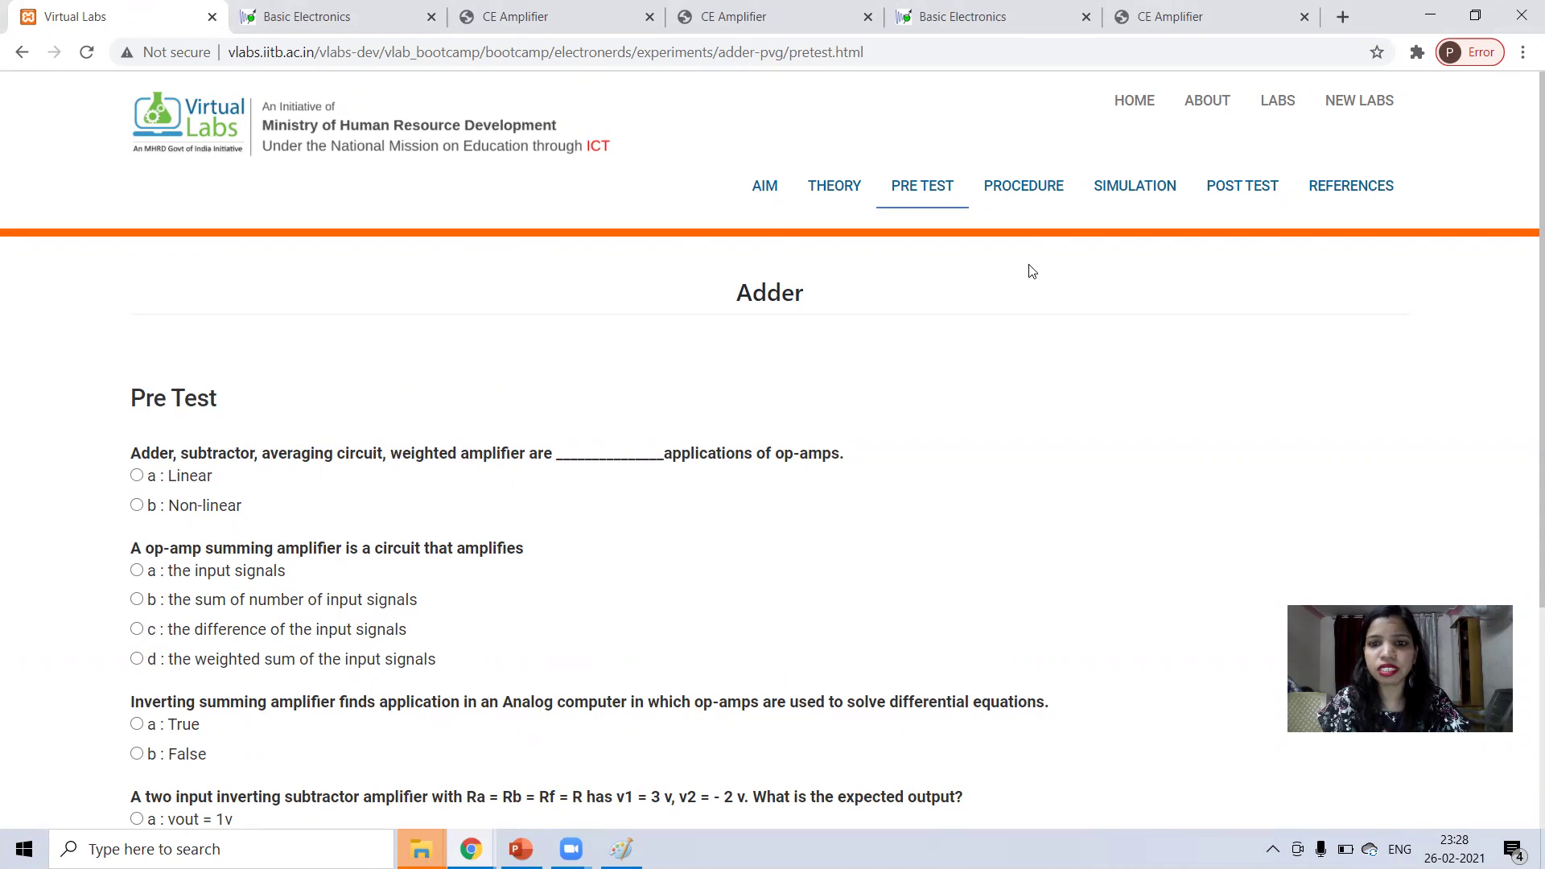
left_click(1028, 194)
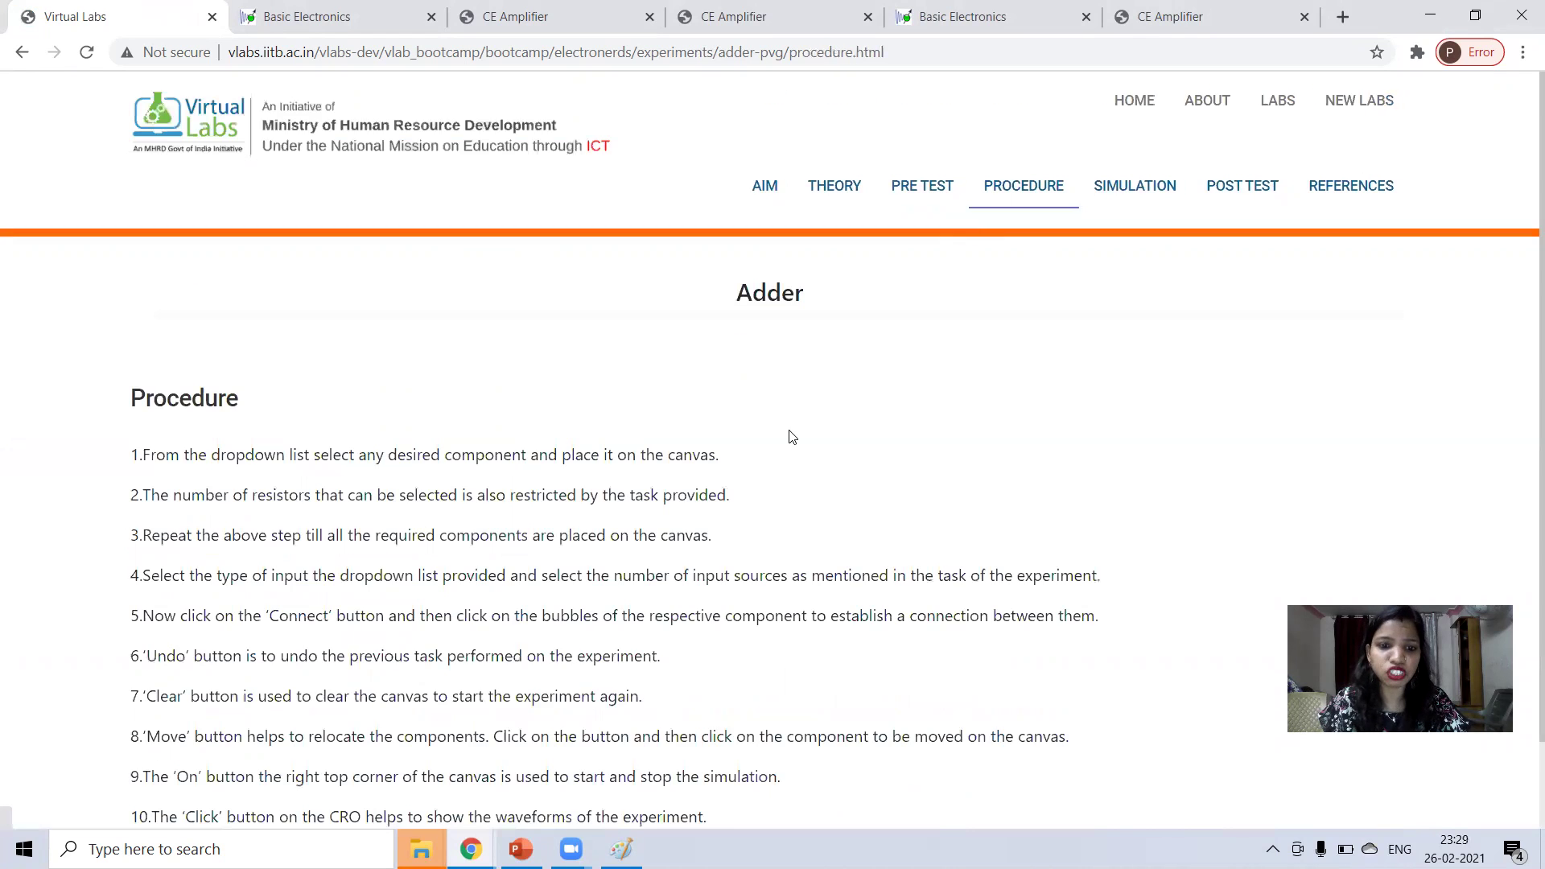
scroll(790, 437, "down", 2)
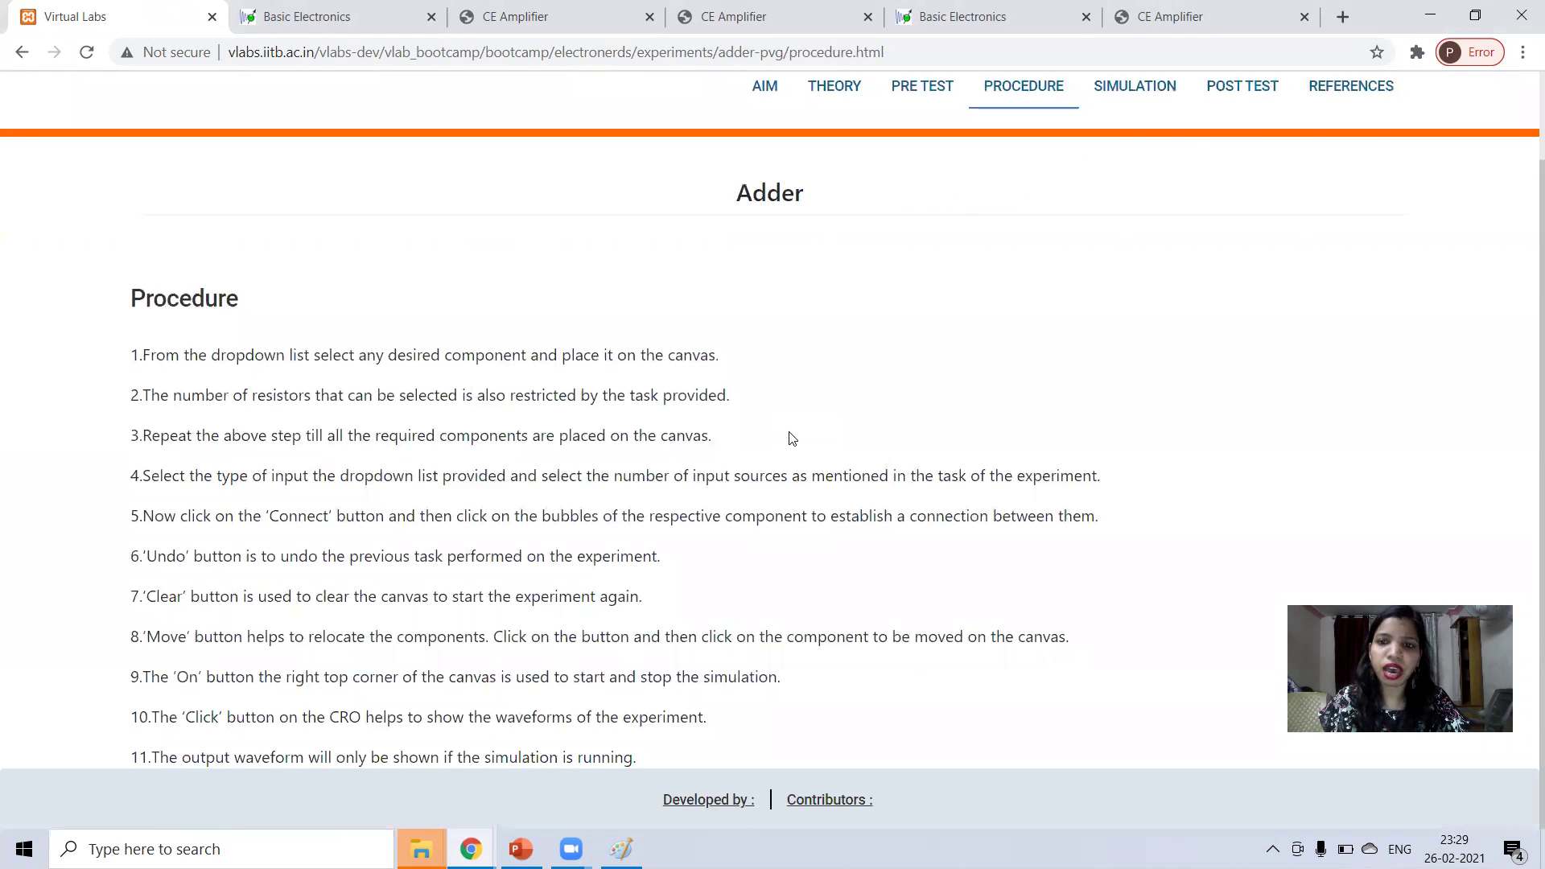
scroll(791, 437, "up", 2)
left_click(1130, 192)
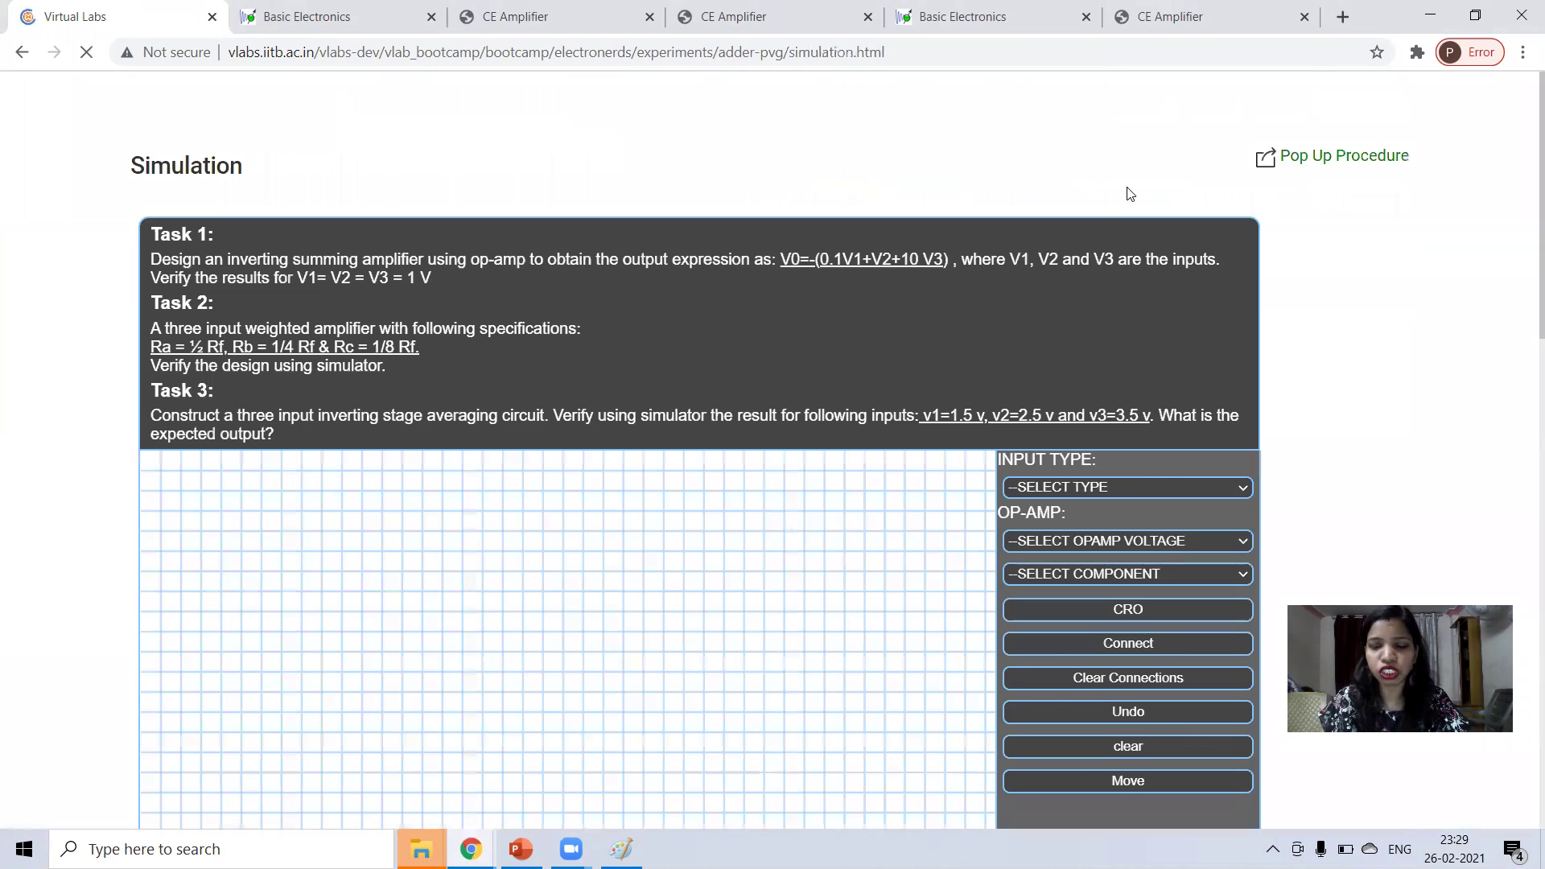
scroll(897, 338, "down", 2)
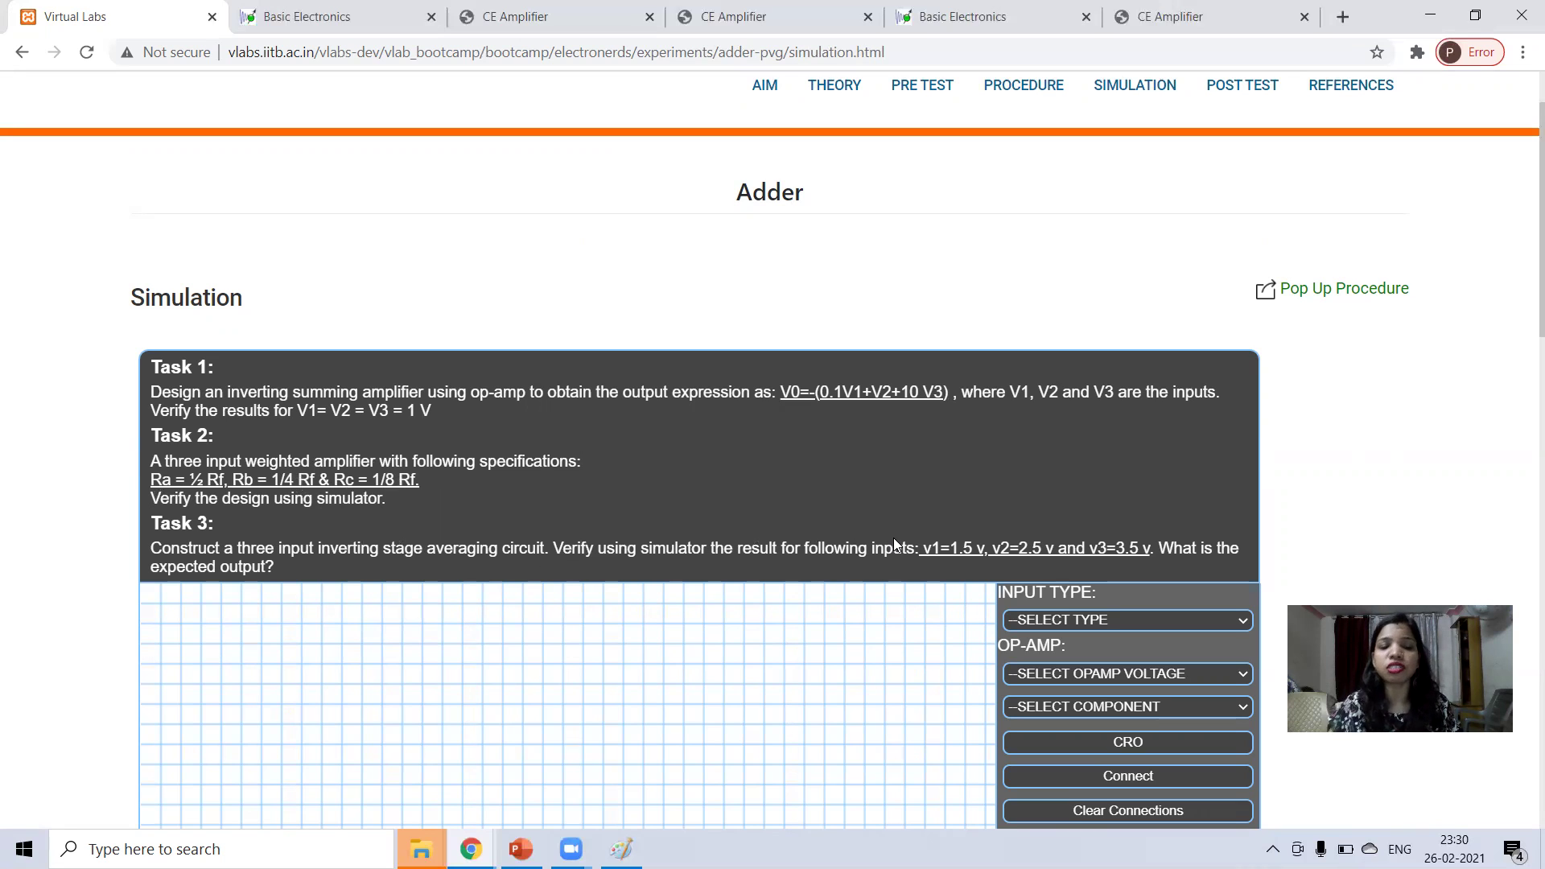
Step: Place a +15V/−15V Vsat op-amp in the middle of the canvas
scroll(893, 541, "down", 2)
scroll(895, 545, "down", 1)
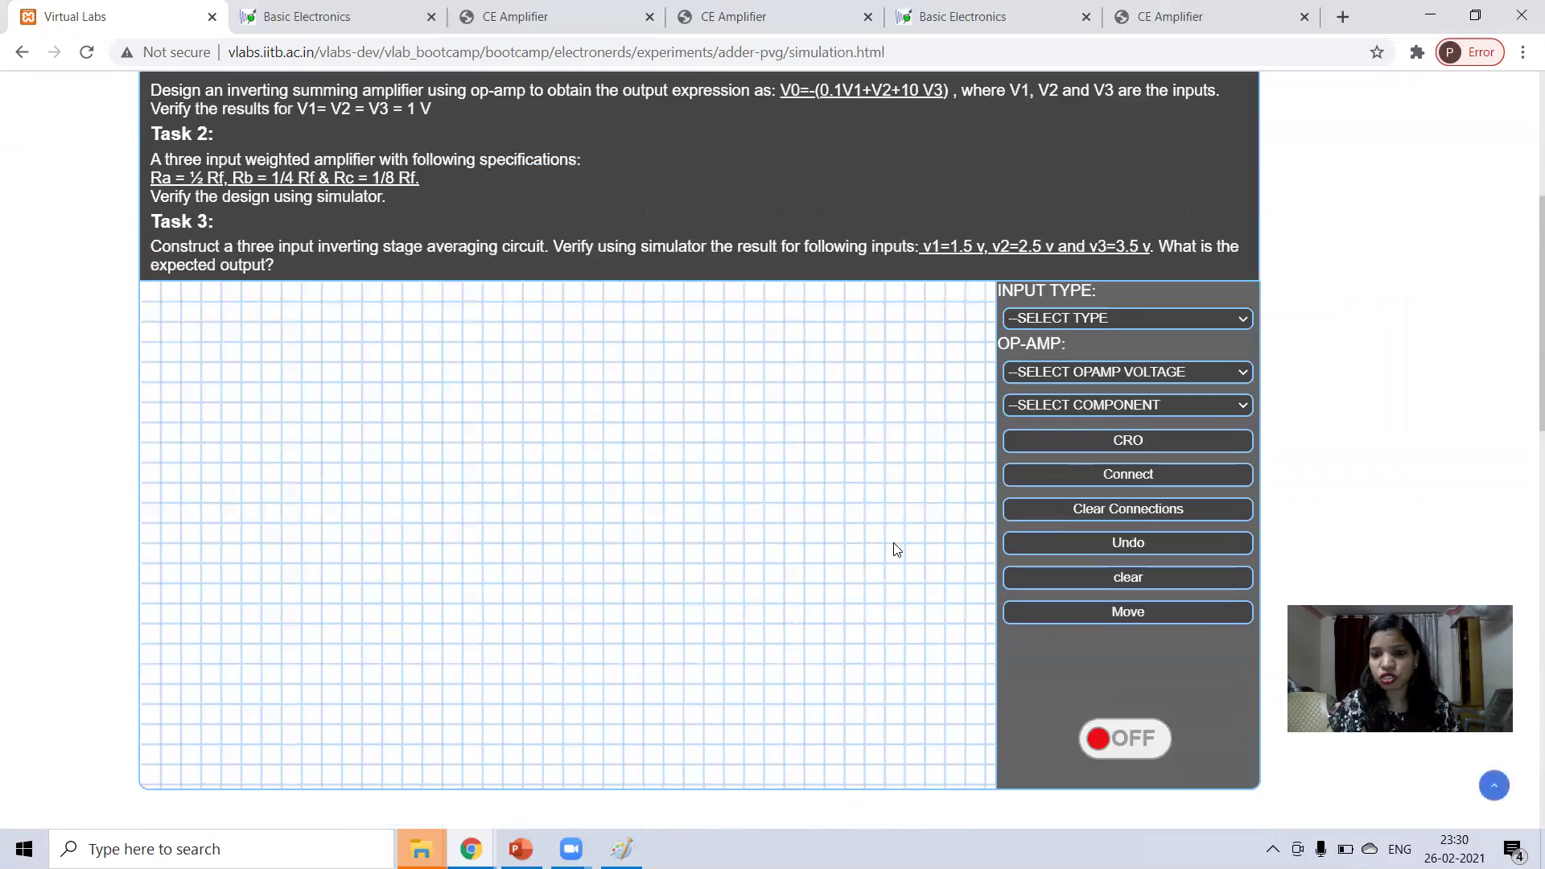
left_click(1179, 376)
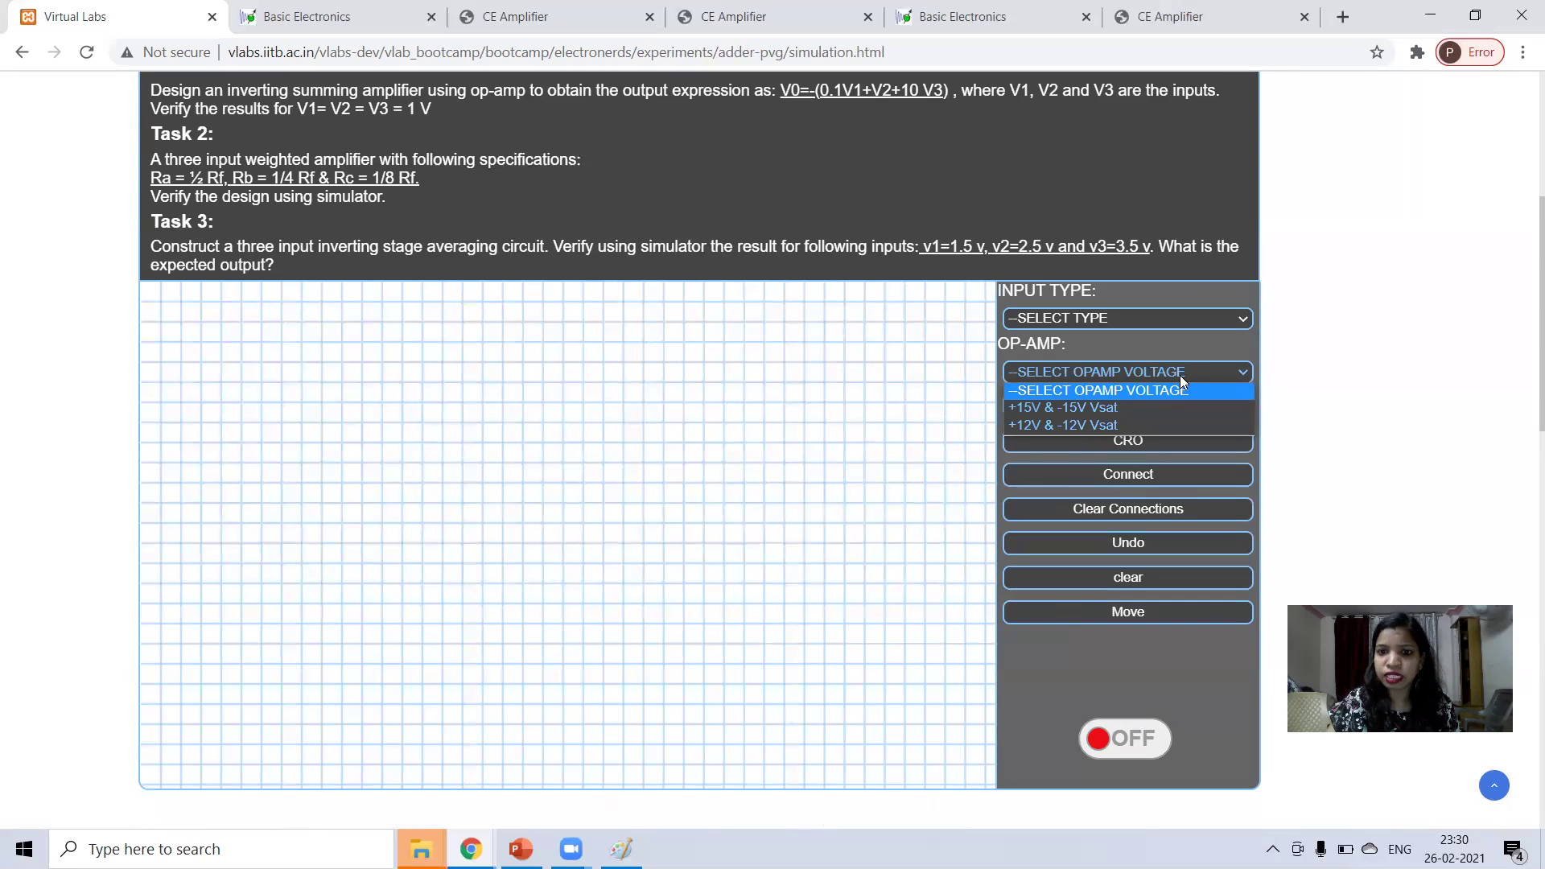
left_click(1063, 407)
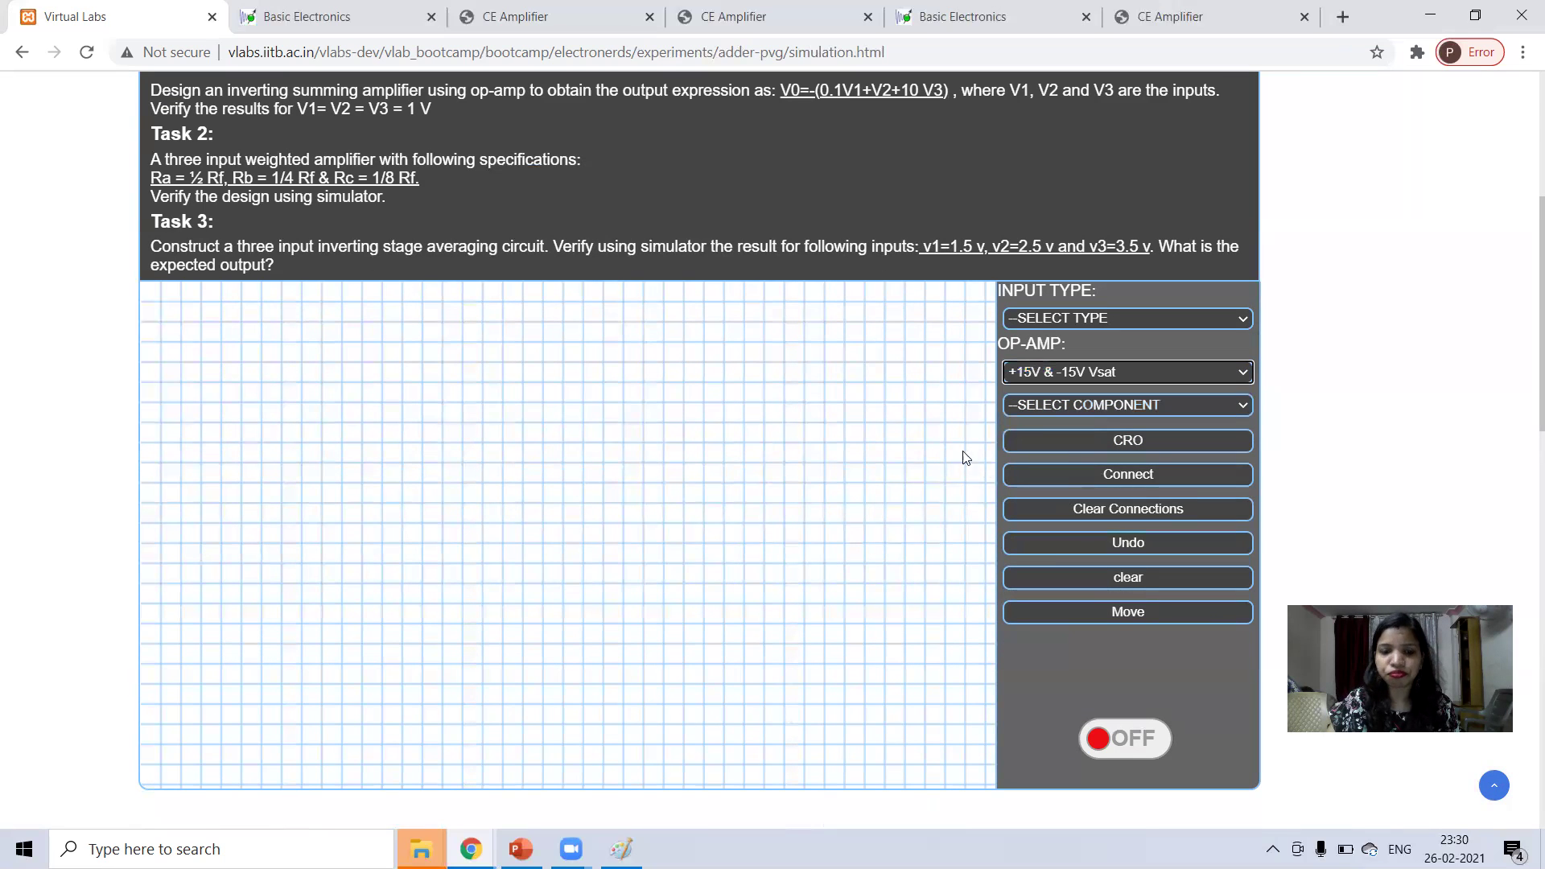
left_click(561, 449)
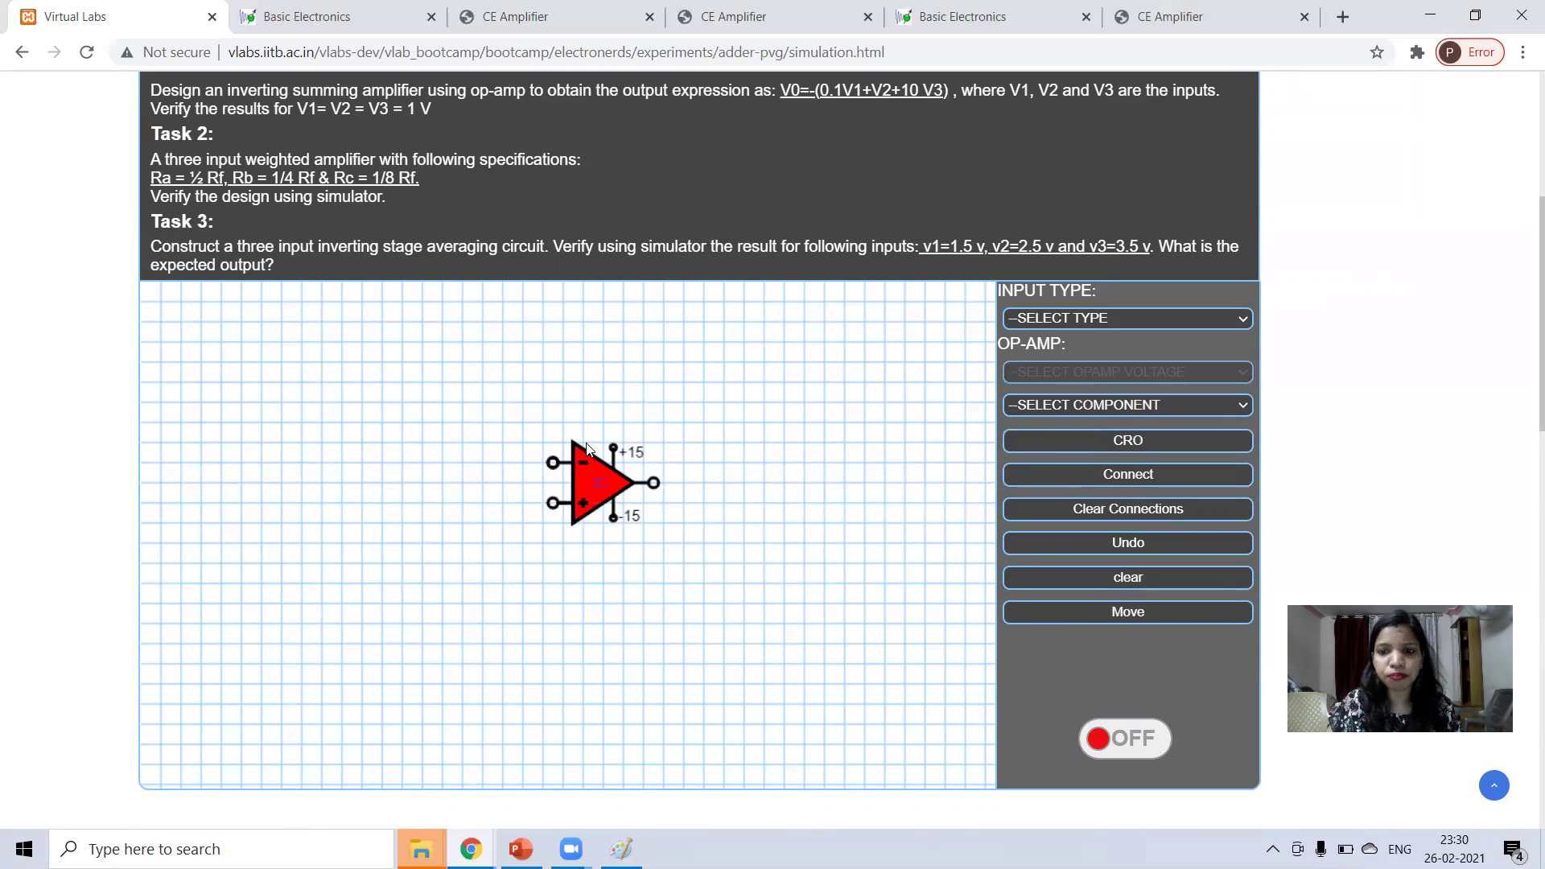
Step: Add a first 10 ohm resistor at the canvas's upper left
left_click(1070, 407)
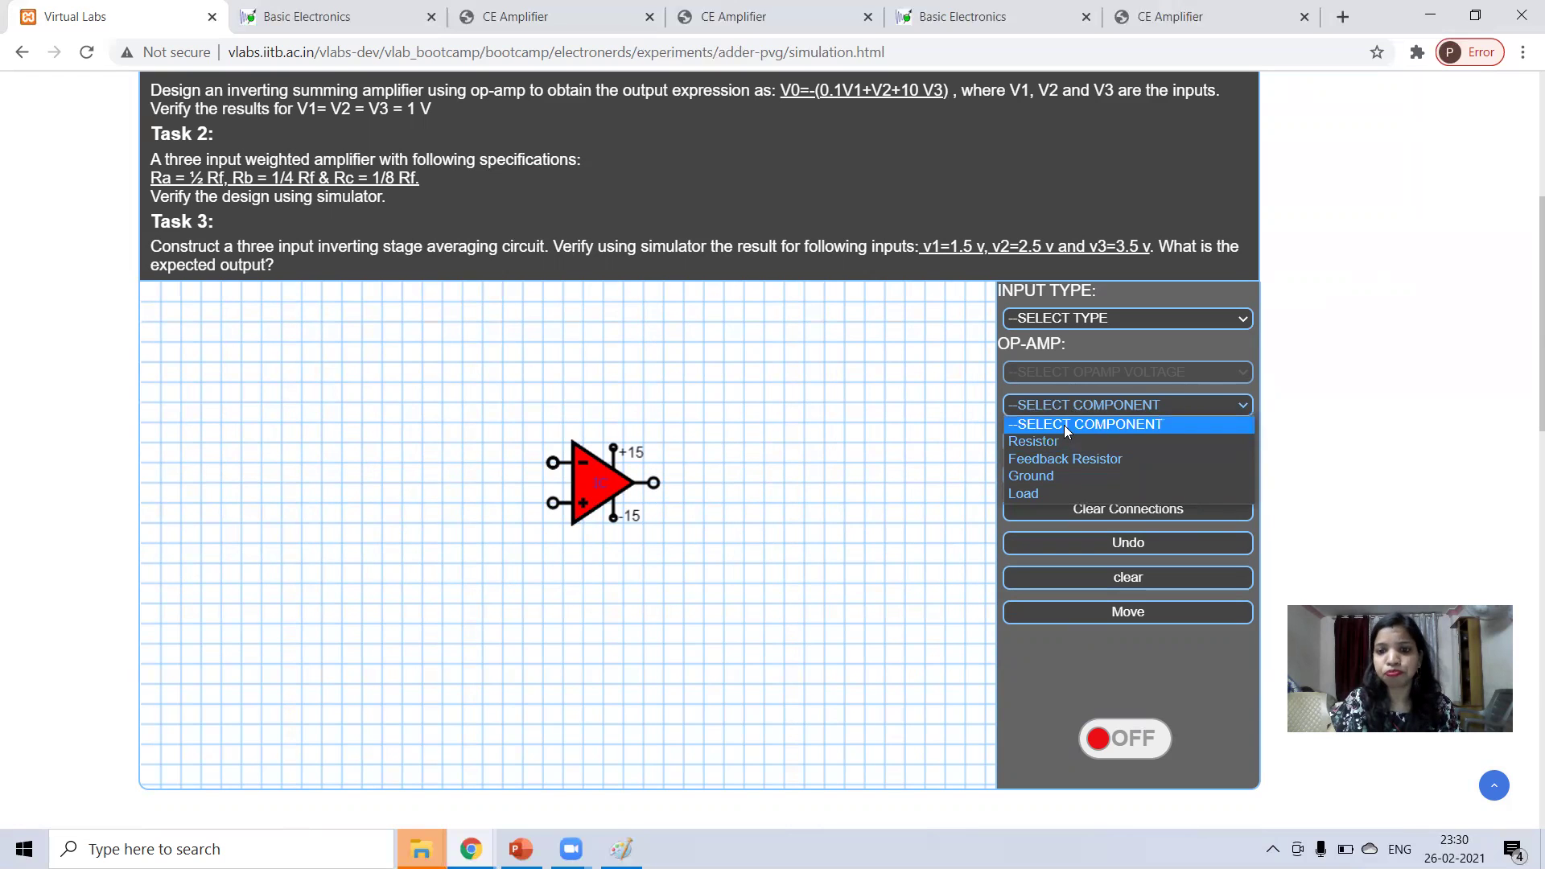
left_click(1054, 441)
left_click(320, 360)
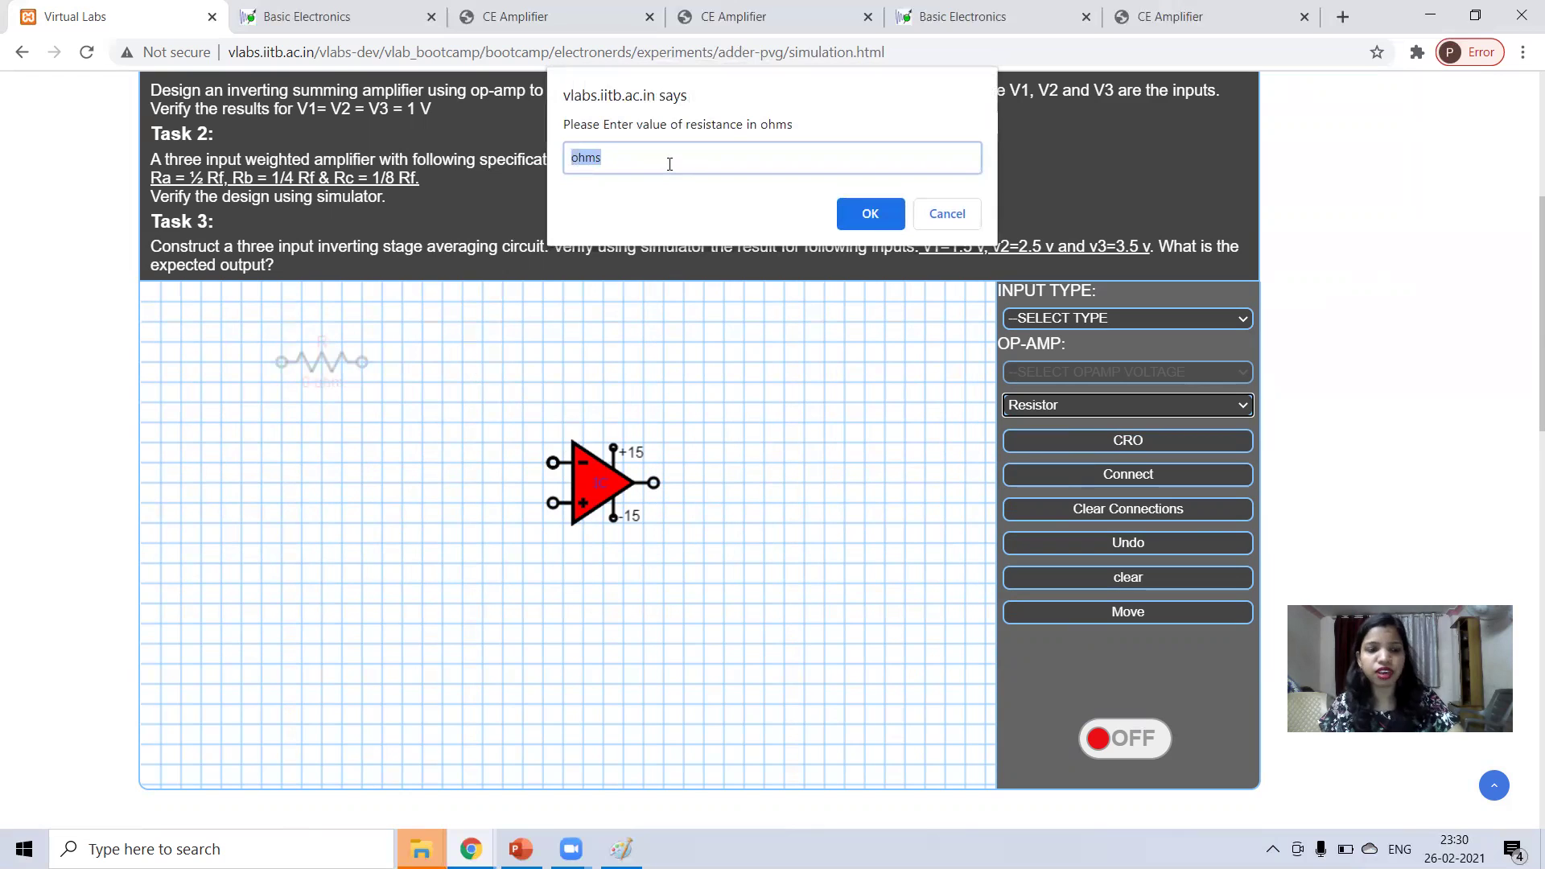
type("10")
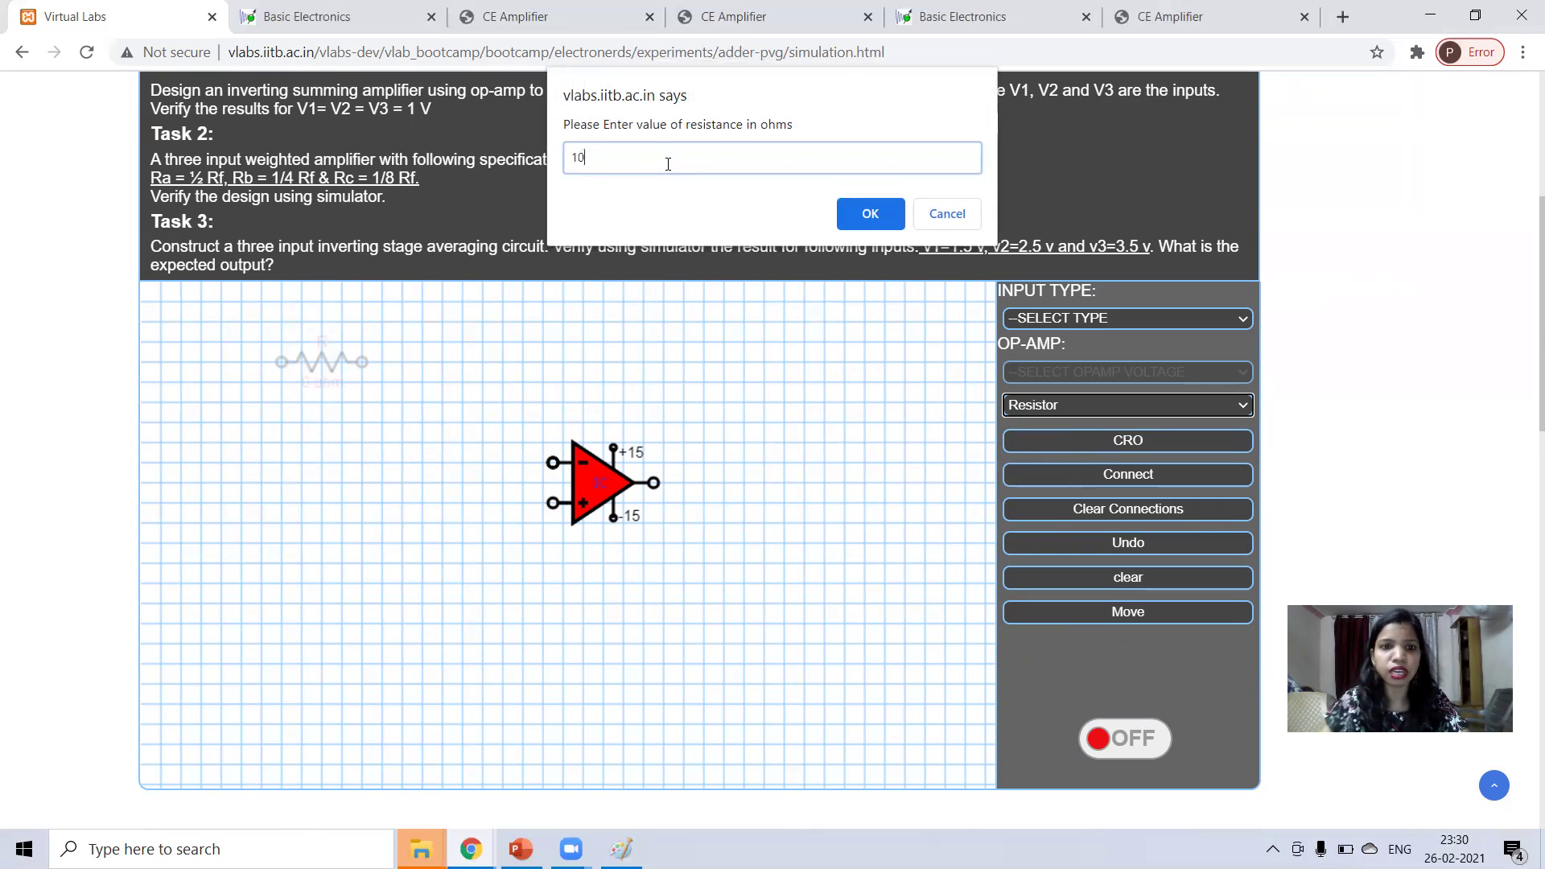
left_click(858, 214)
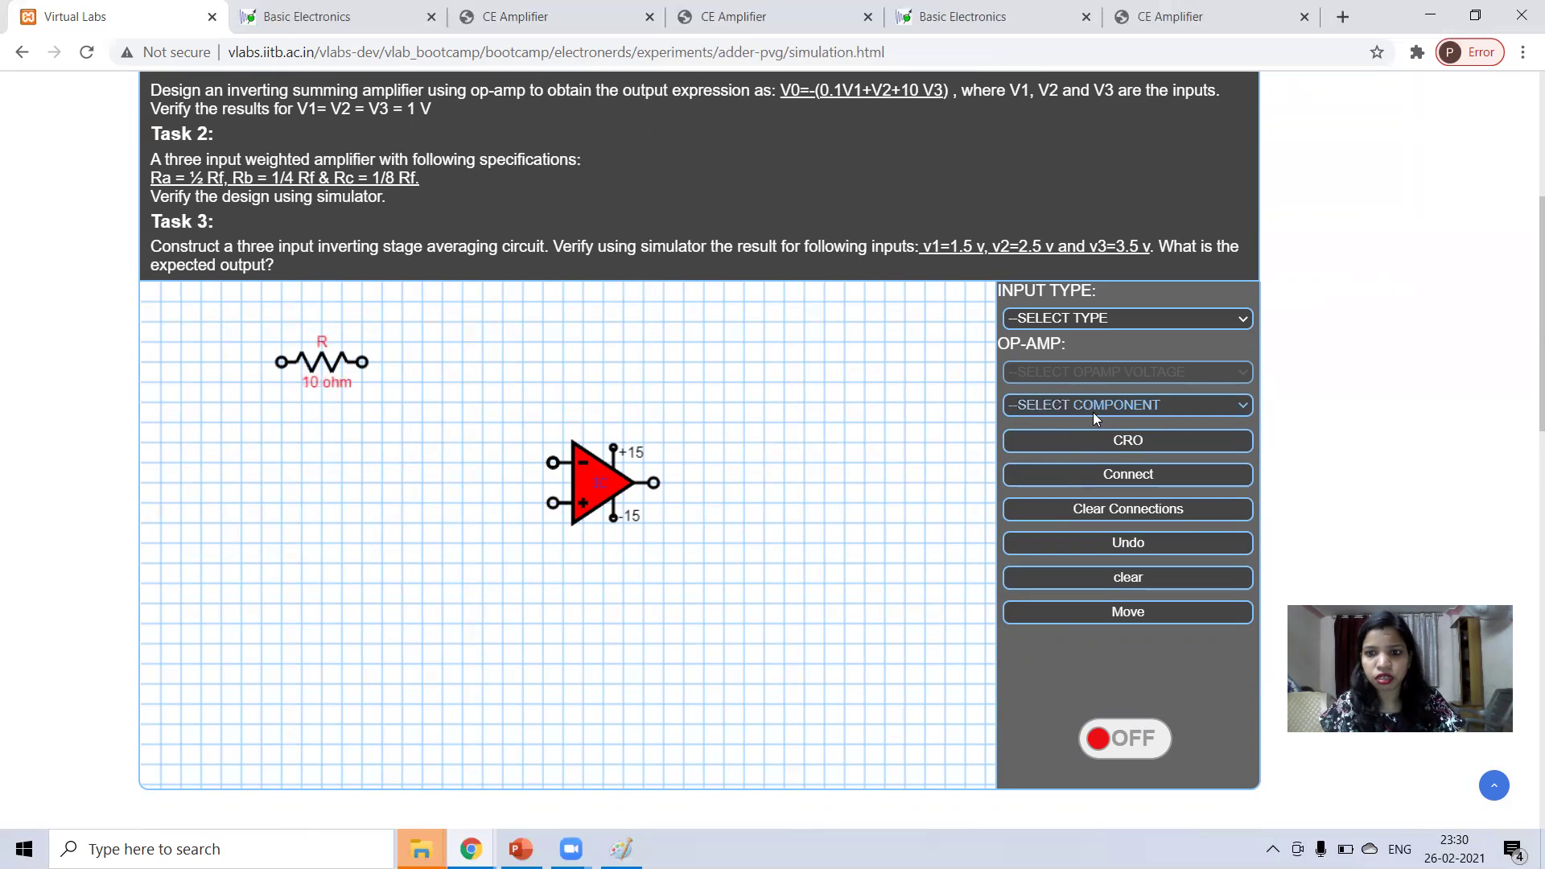
Step: Add two more 10 ohm resistors stacked below the first
left_click(1093, 406)
left_click(1034, 441)
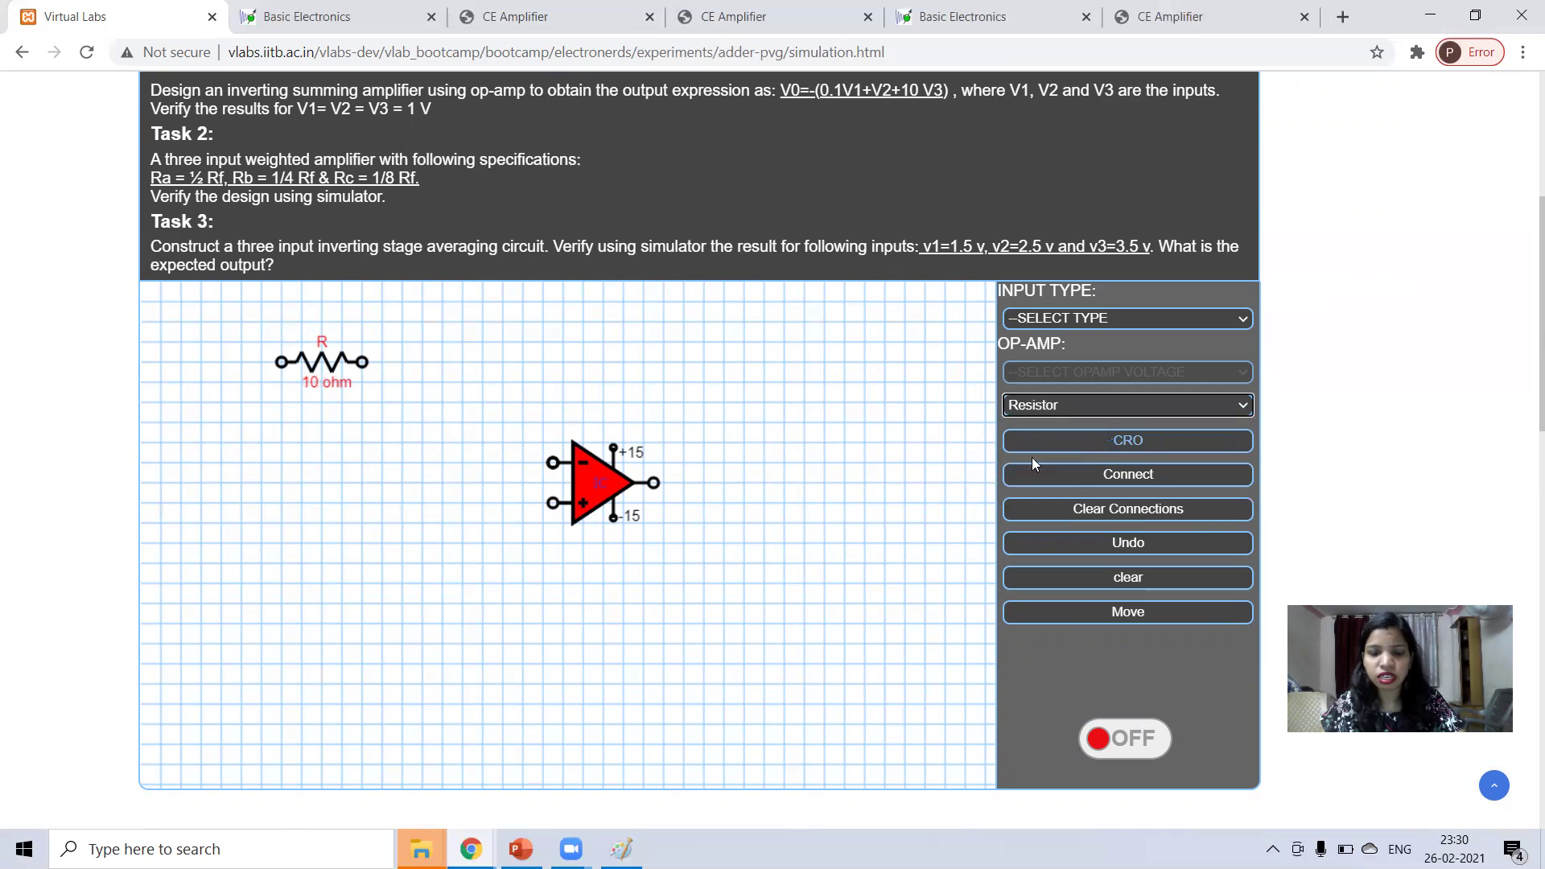
left_click(360, 424)
type("19")
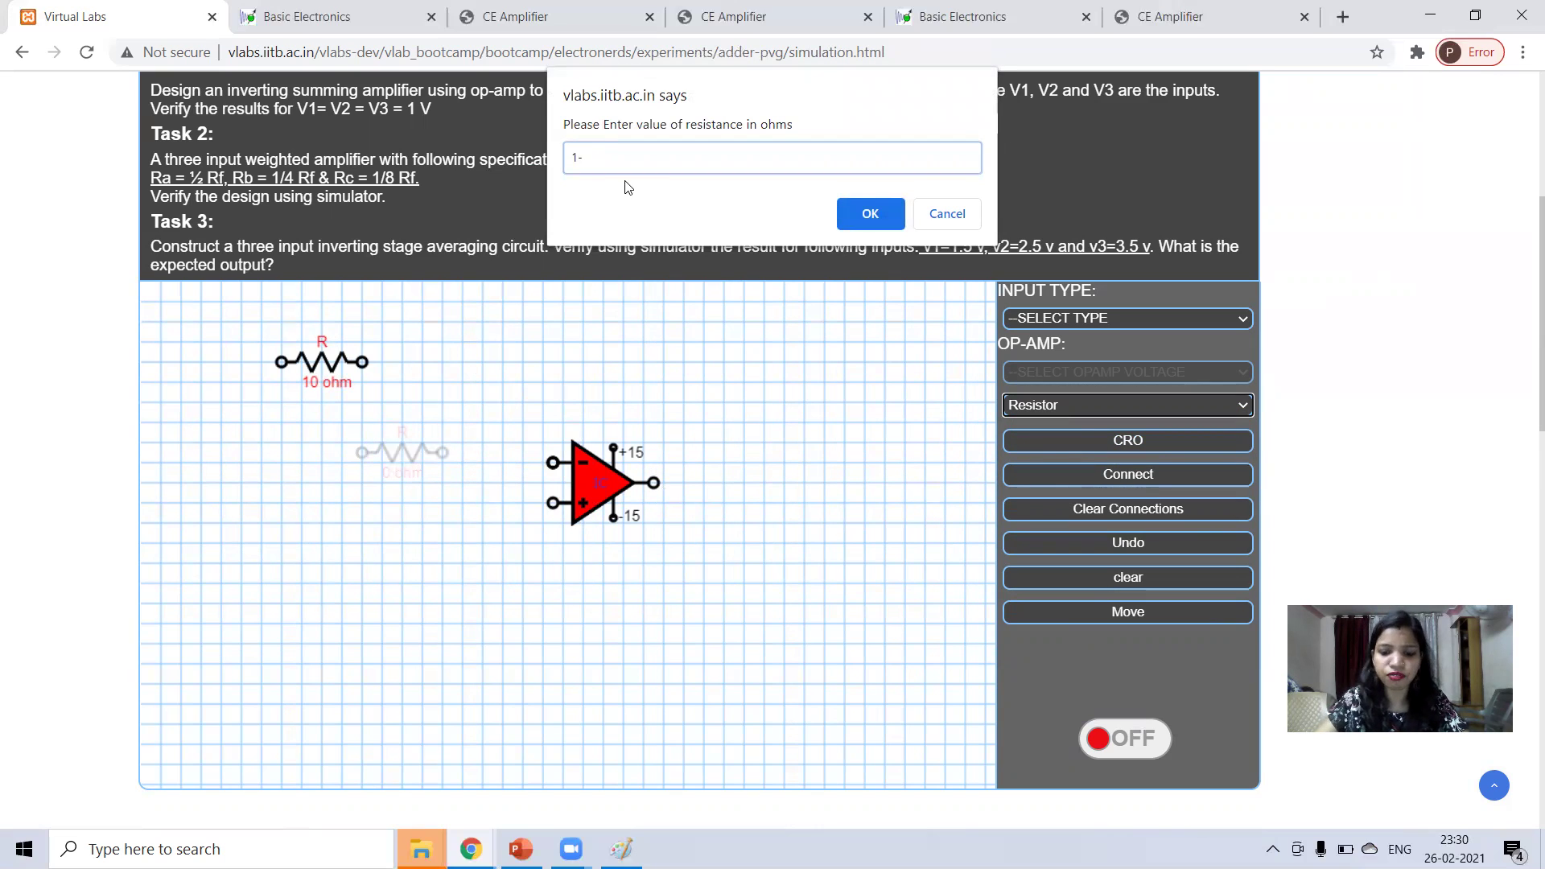
type("0")
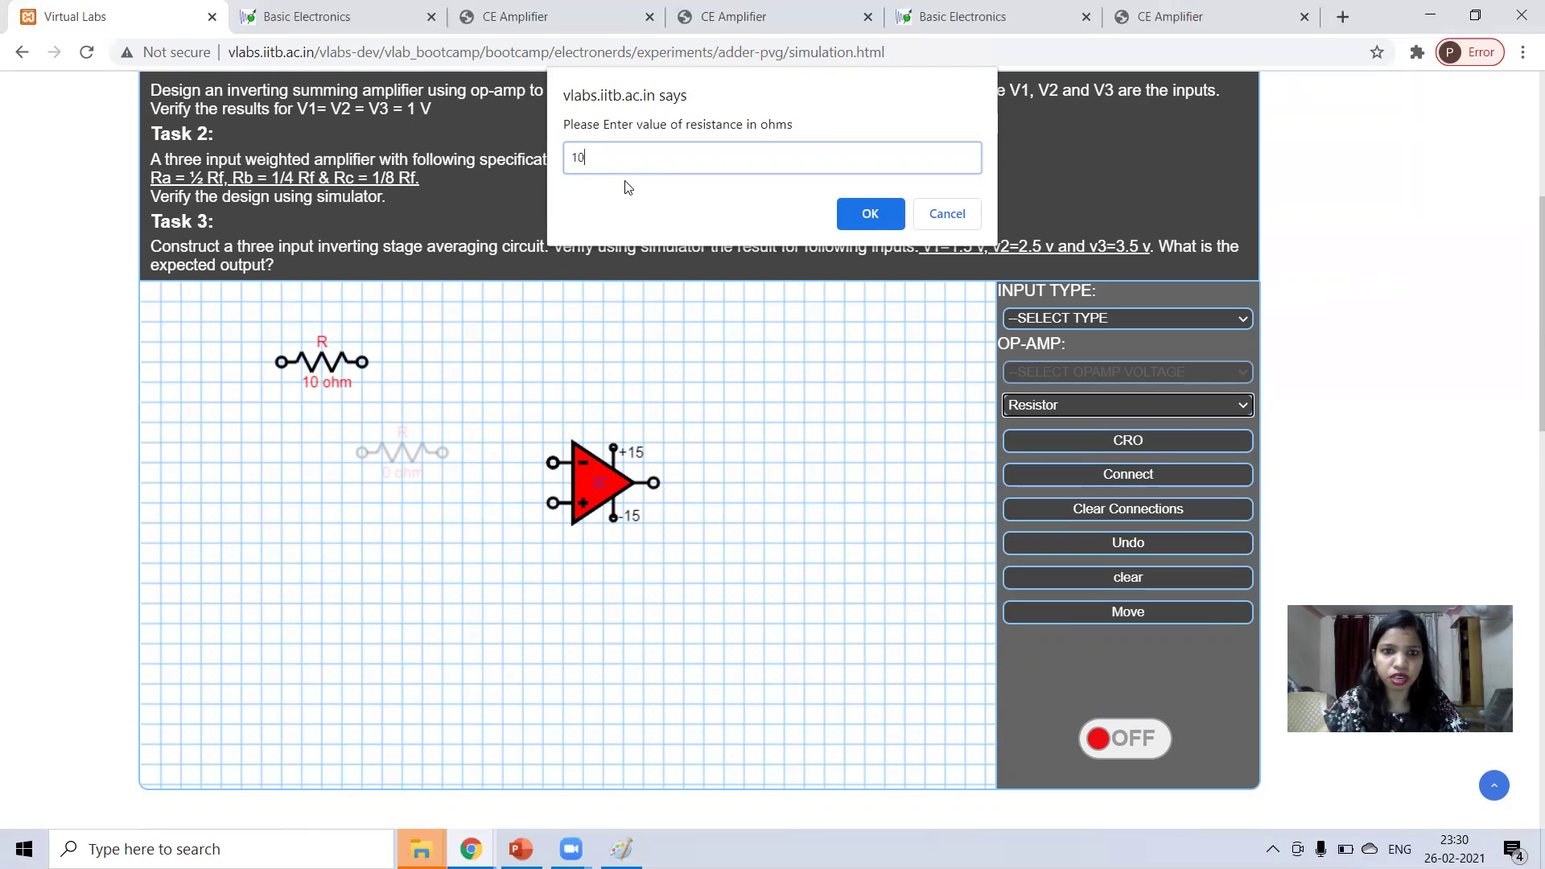
left_click(870, 215)
left_click(1131, 404)
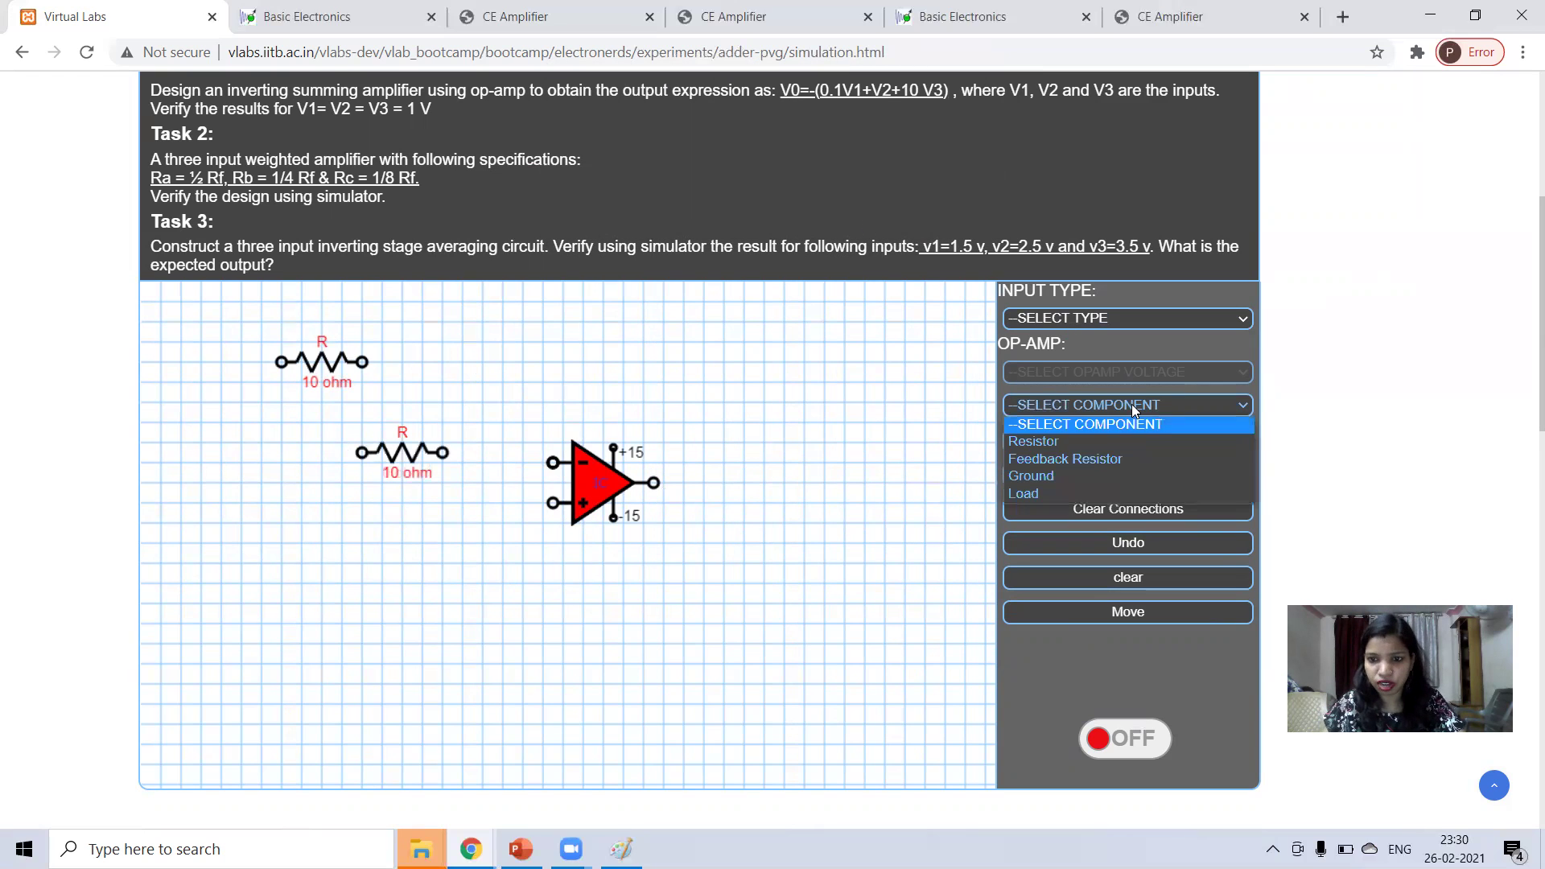
left_click(1062, 442)
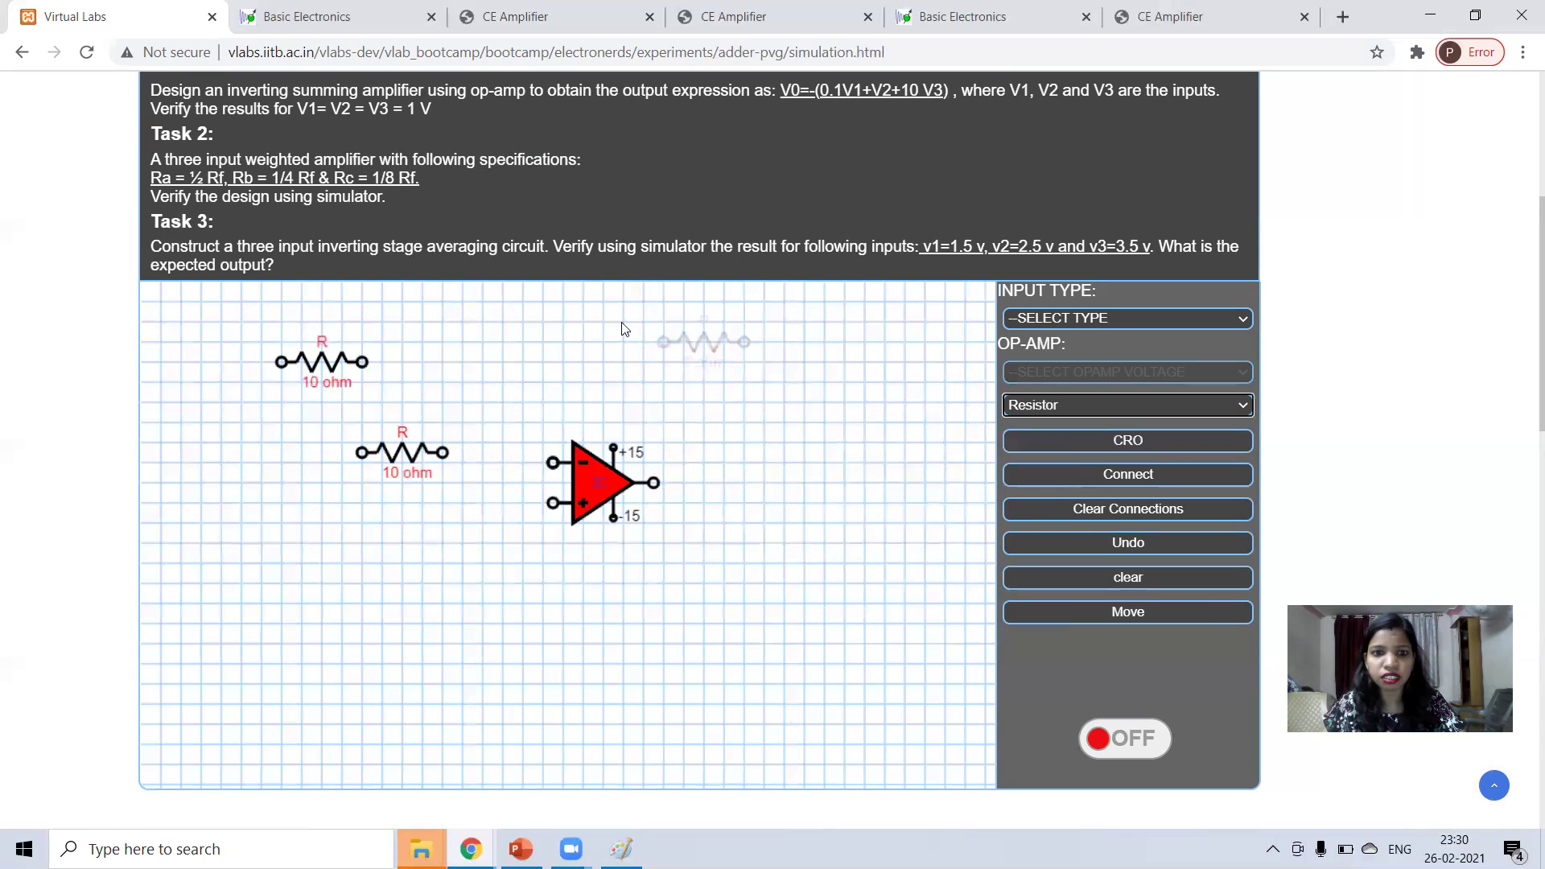
left_click(391, 523)
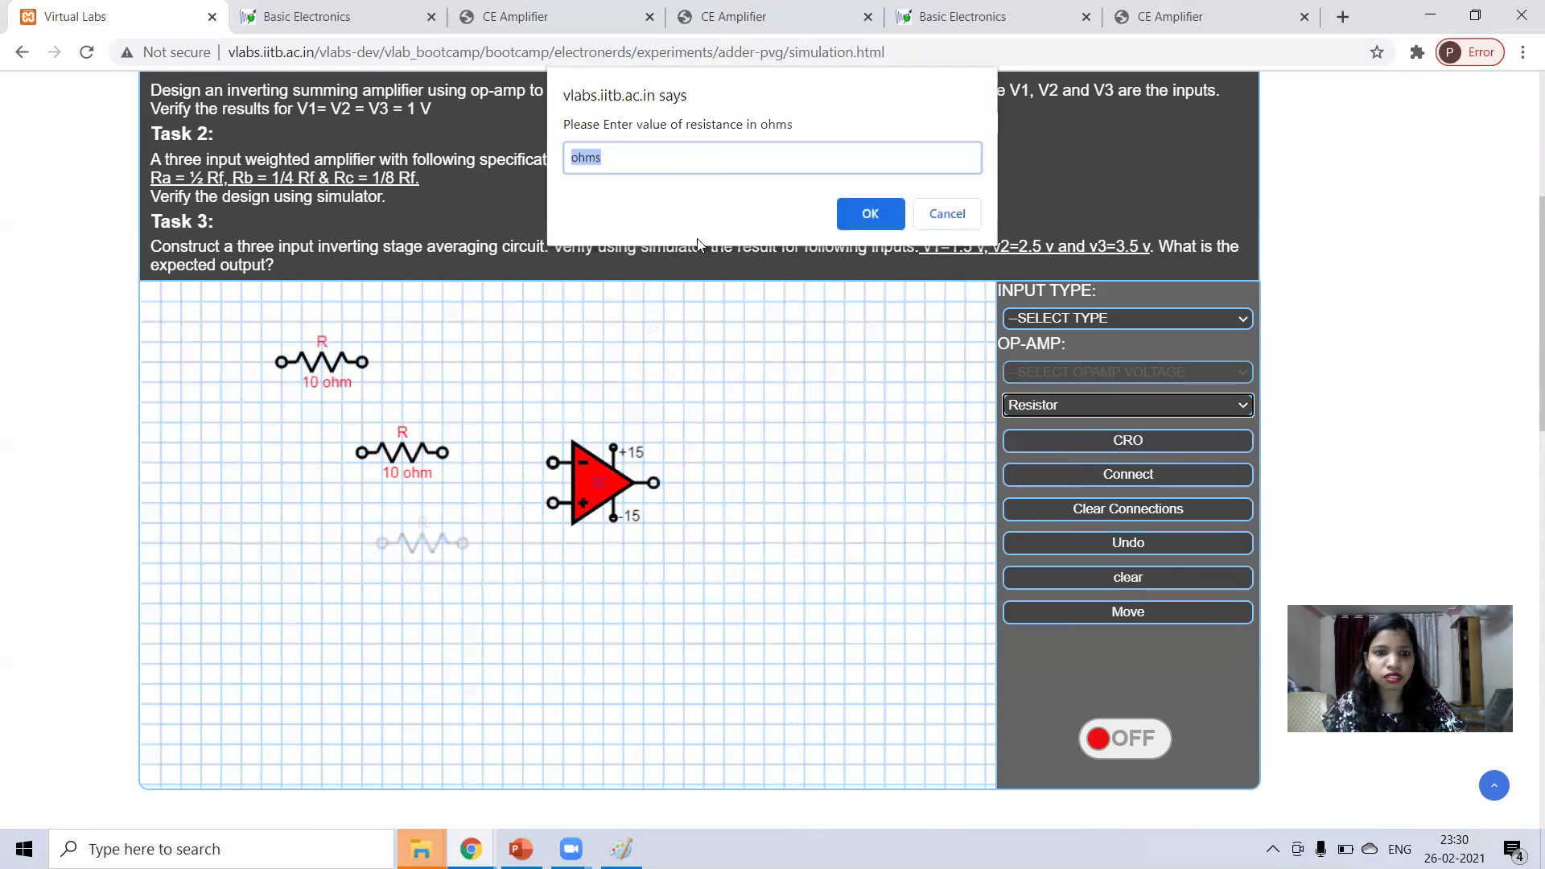
type("10")
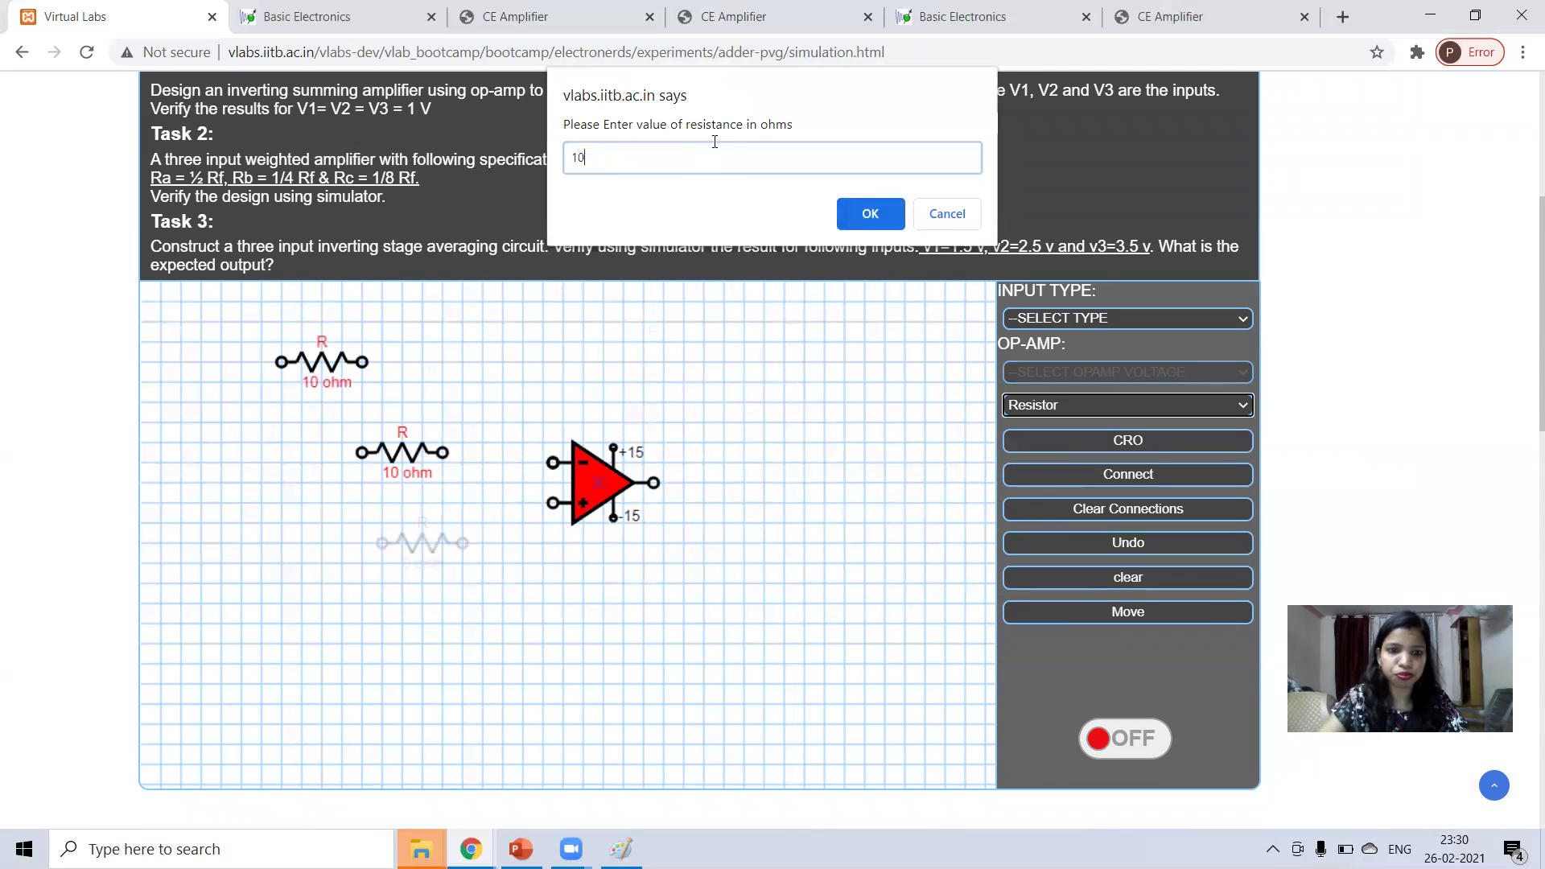
left_click(861, 222)
Step: Place sinusoidal source VA at the canvas's left edge, set to 1.5 V and 100 Hz
left_click(1159, 320)
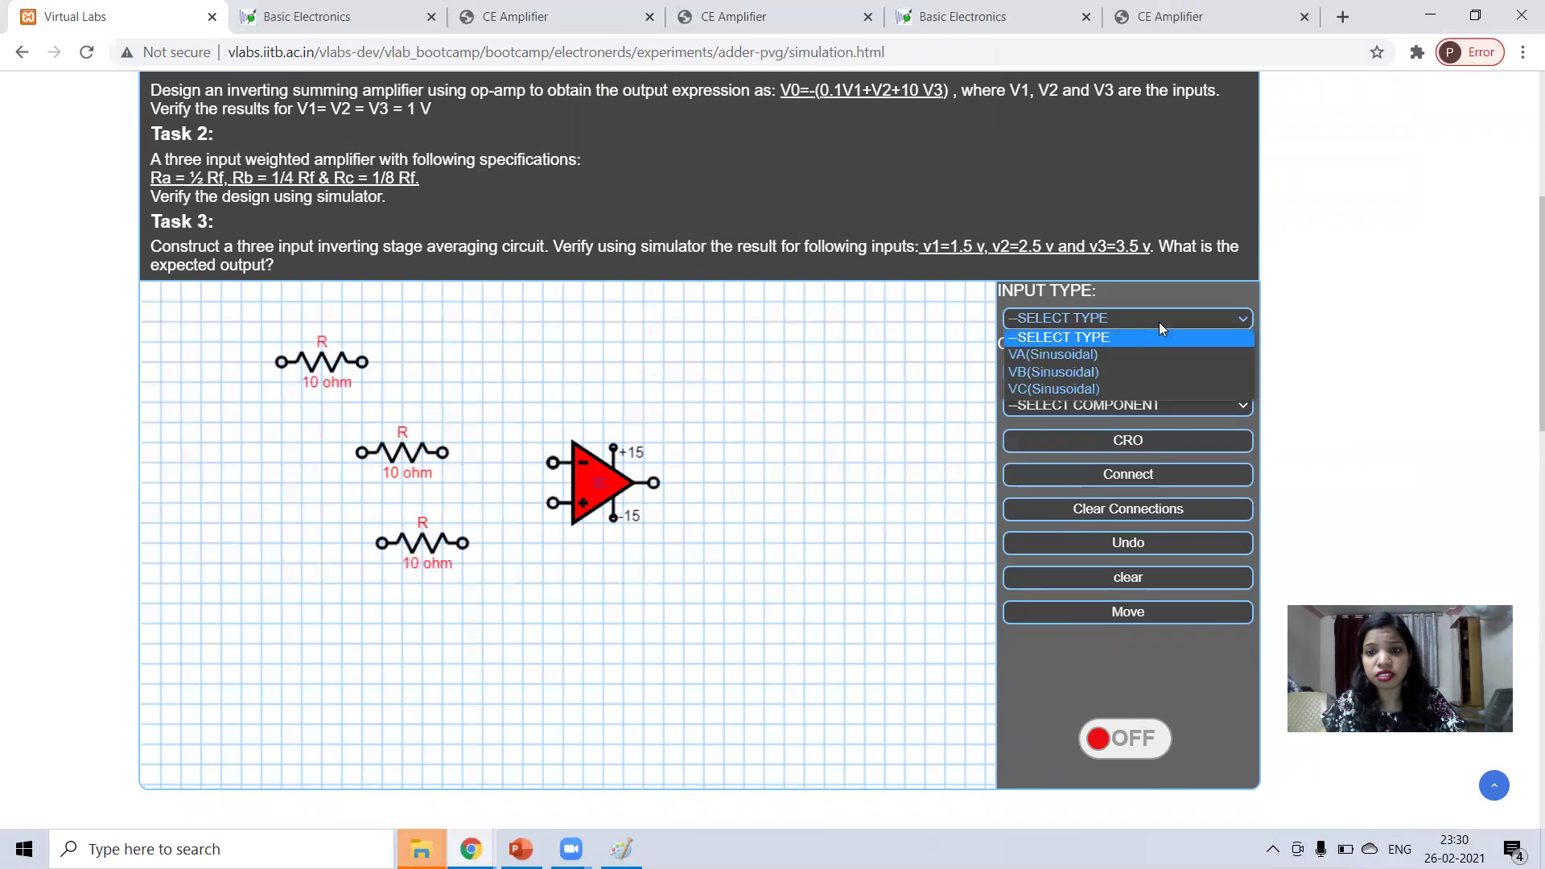
left_click(1126, 351)
left_click(161, 357)
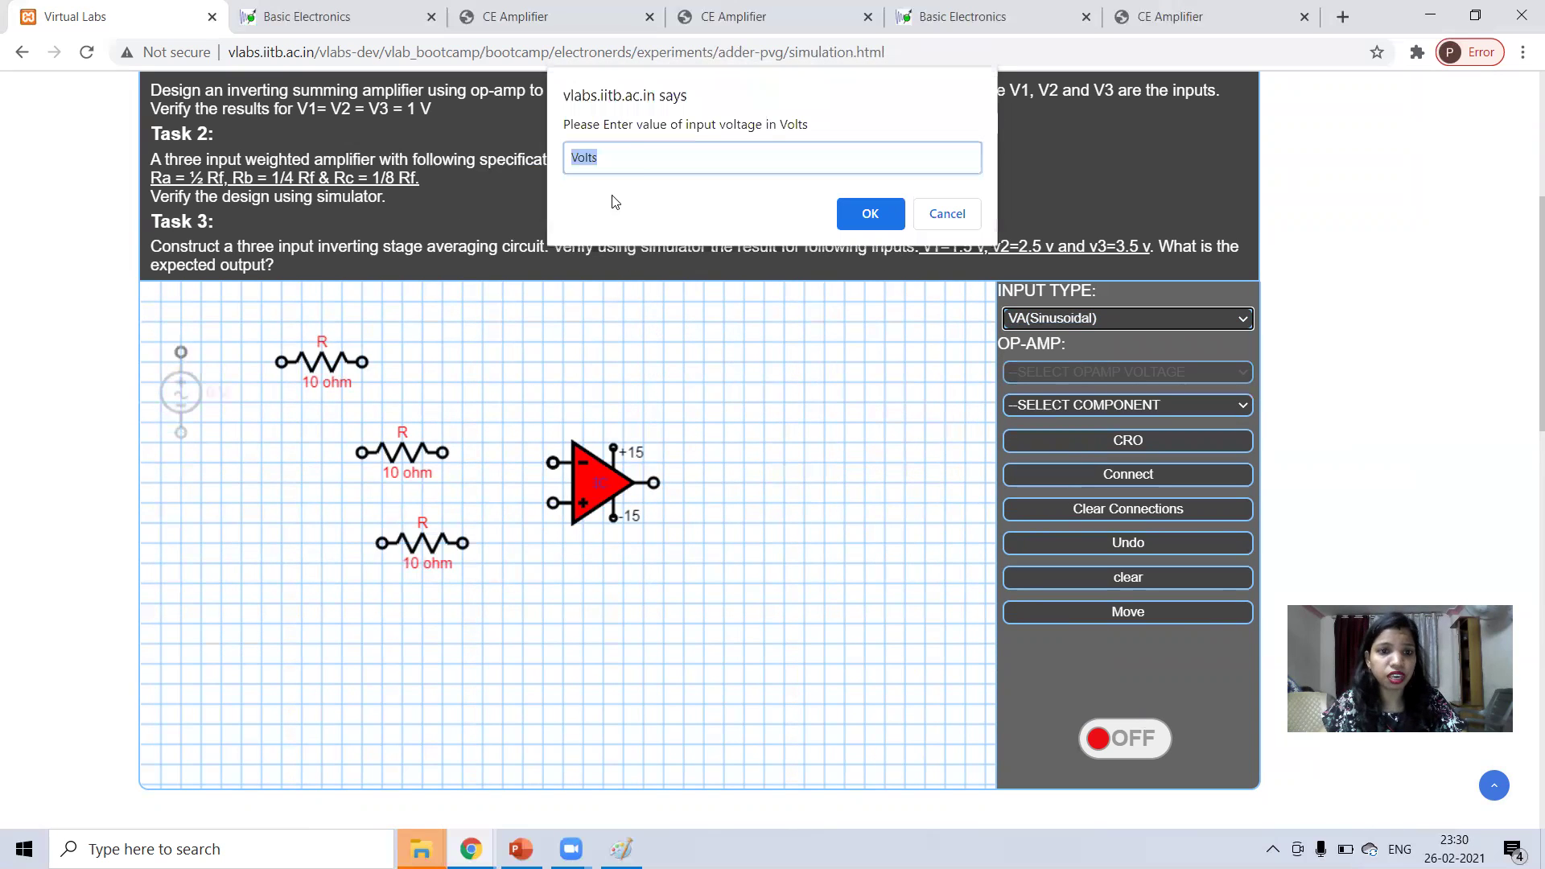
type("1.")
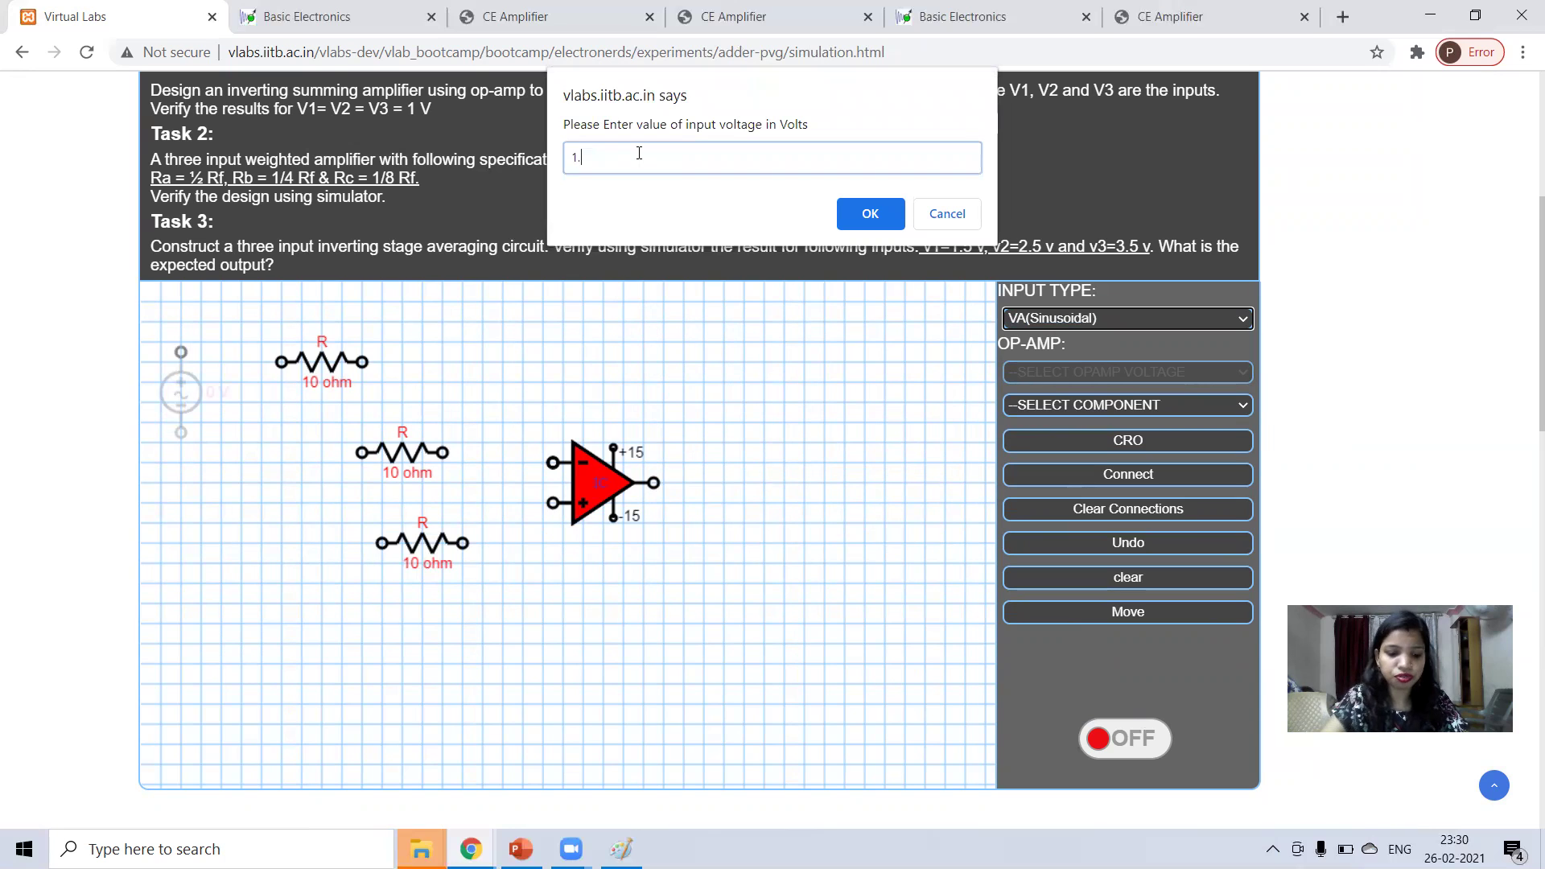
type("5")
left_click(859, 216)
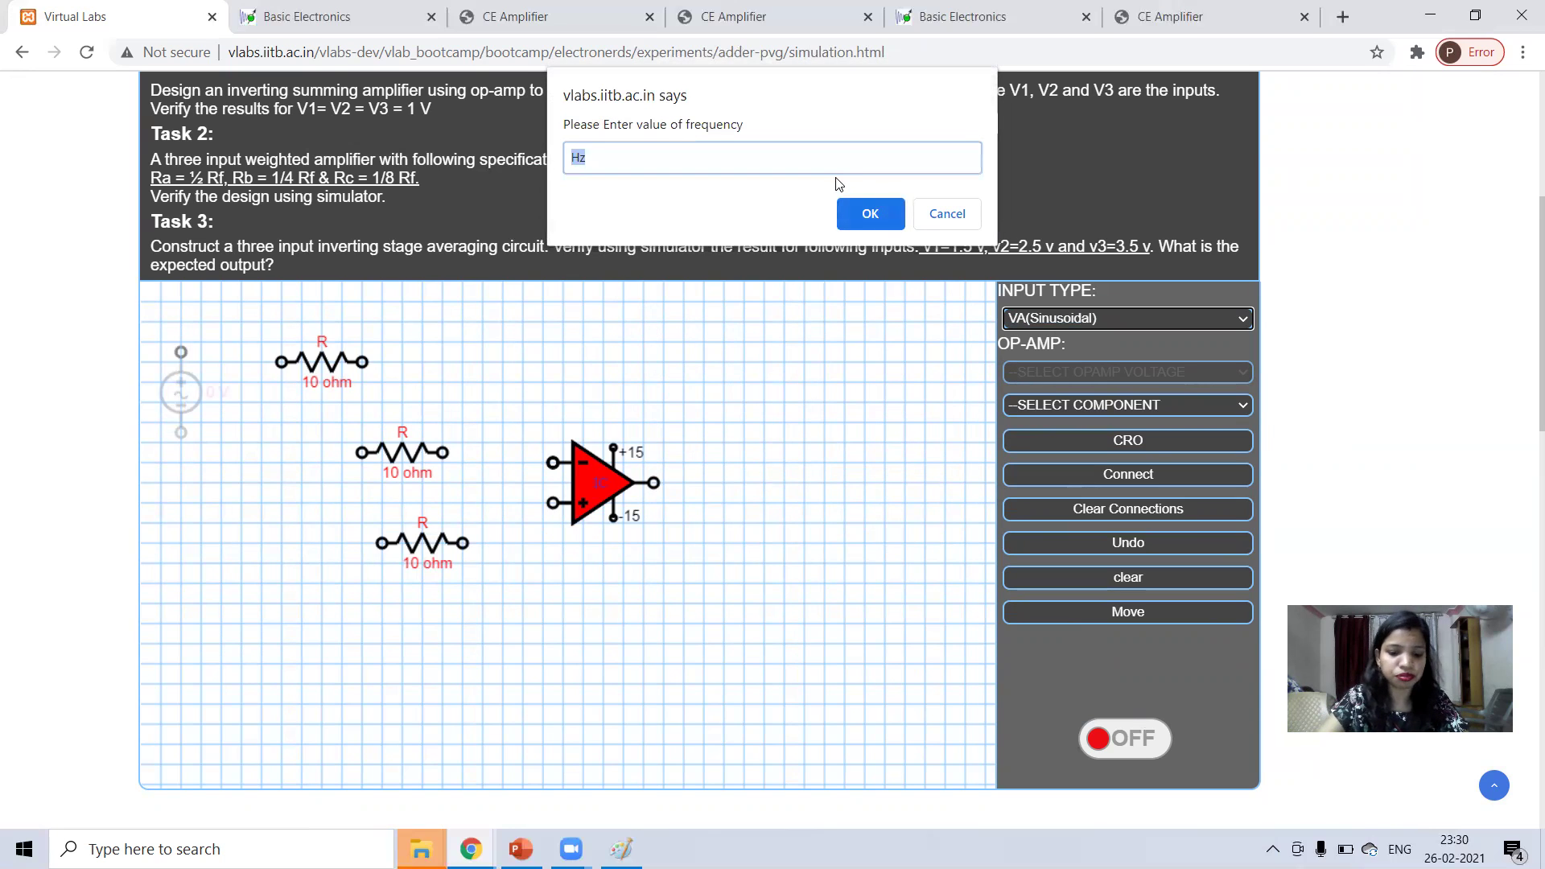
type("100")
left_click(859, 225)
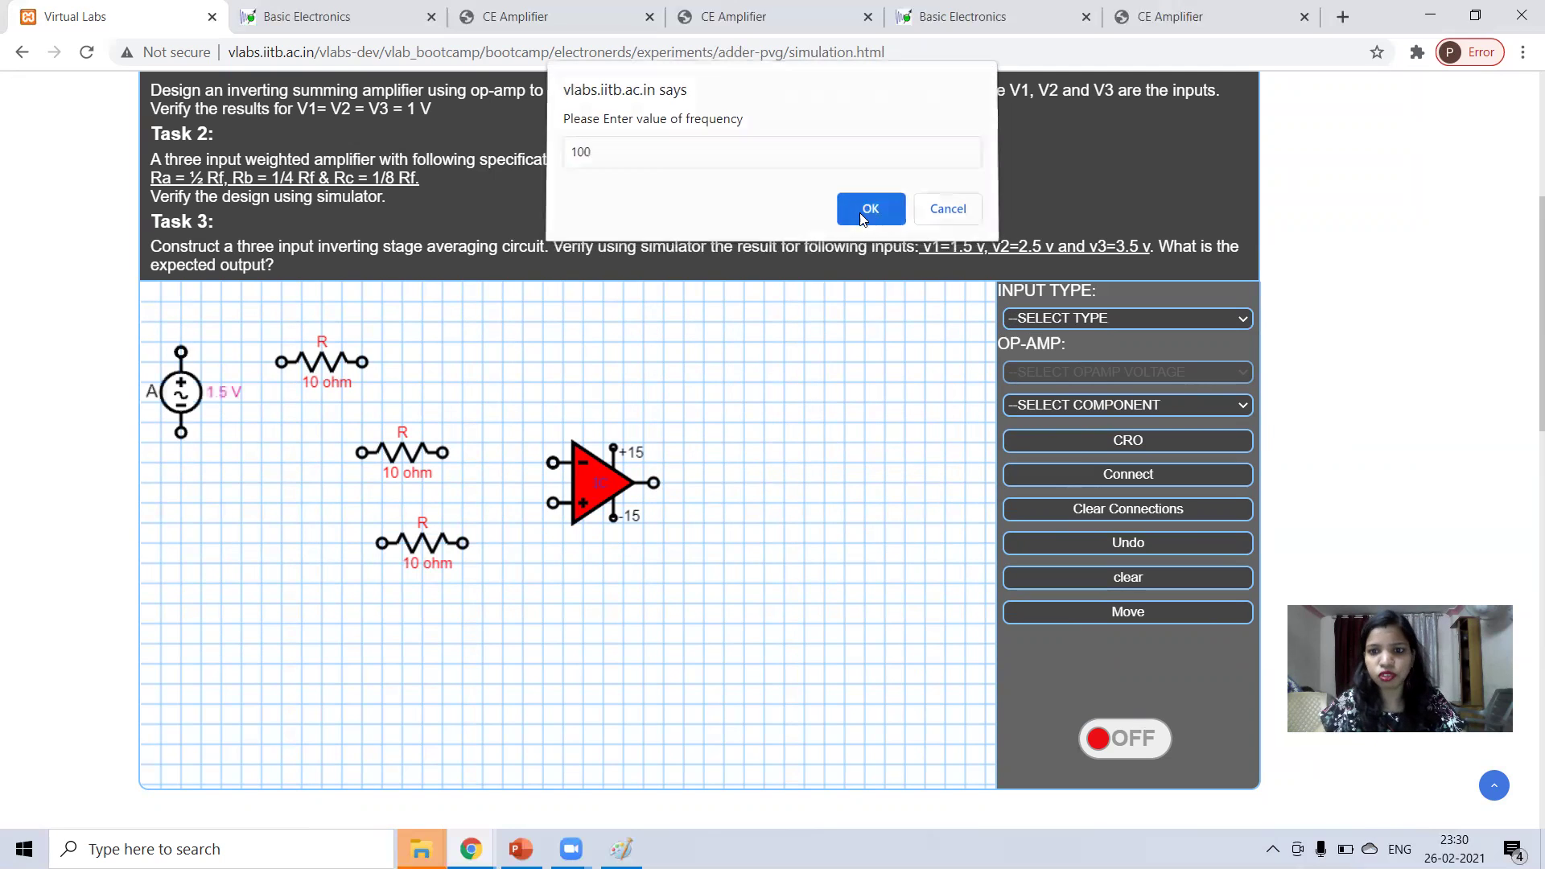
Step: Place sinusoidal source VB below source A, set to 2.5 V and 100 Hz
left_click(1062, 319)
left_click(1061, 371)
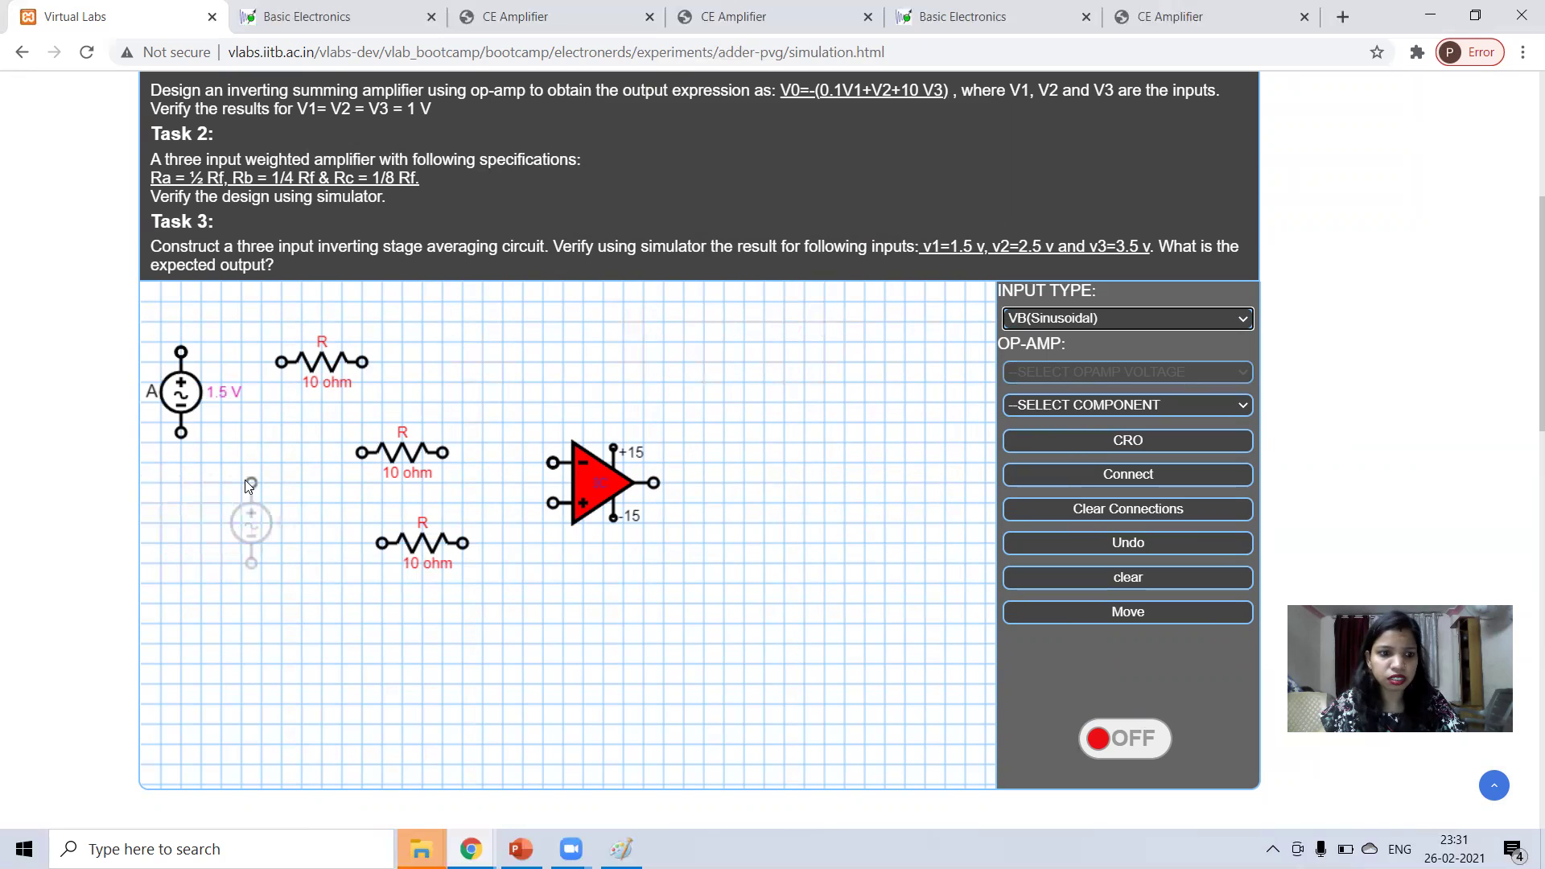
left_click(271, 475)
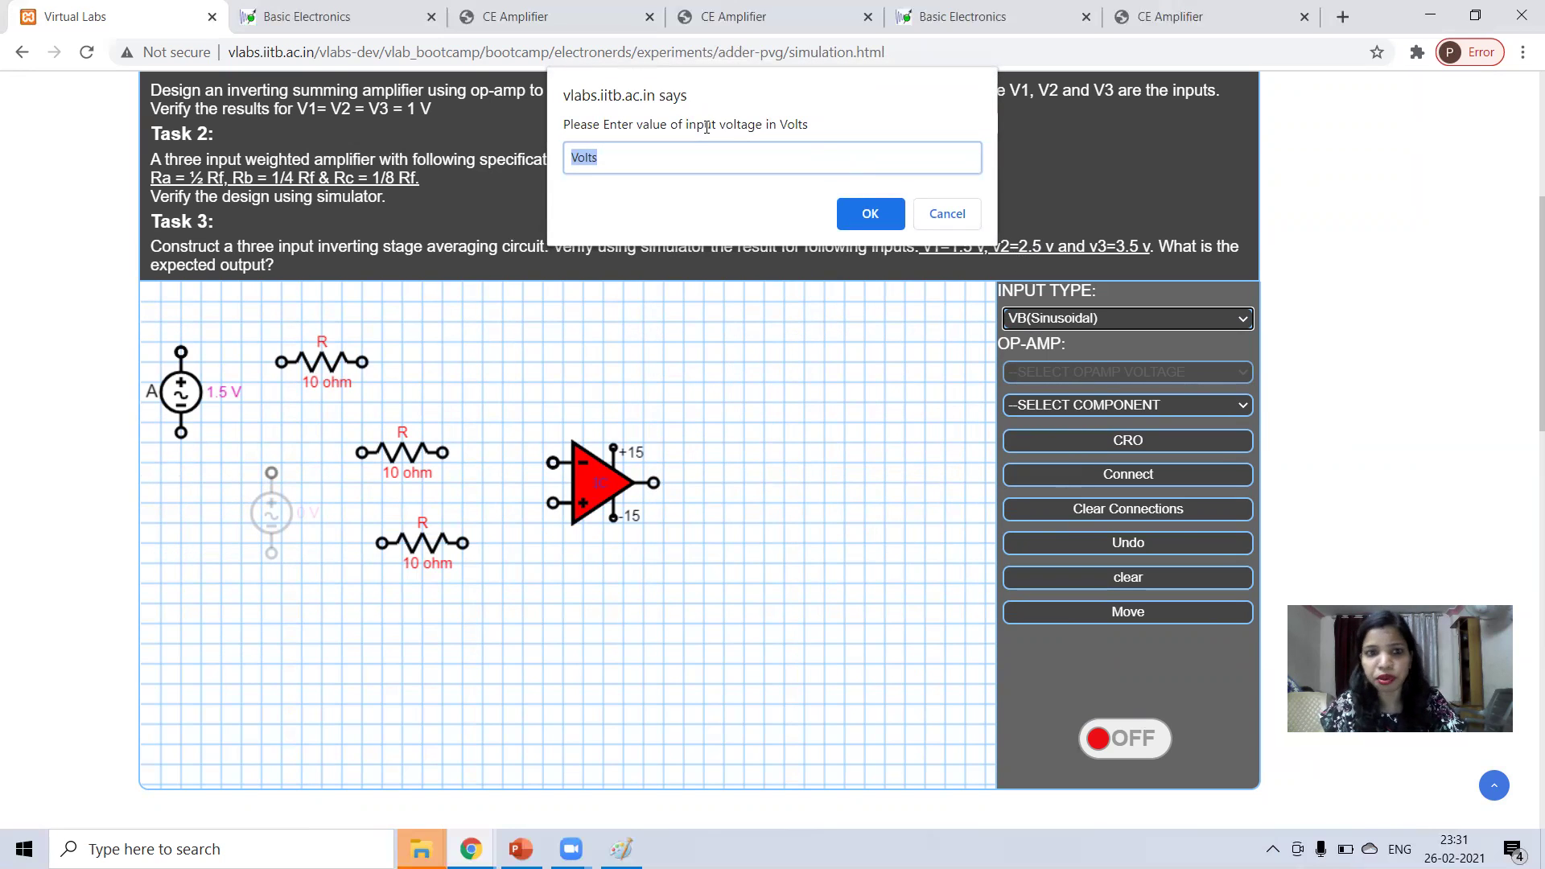
type("2")
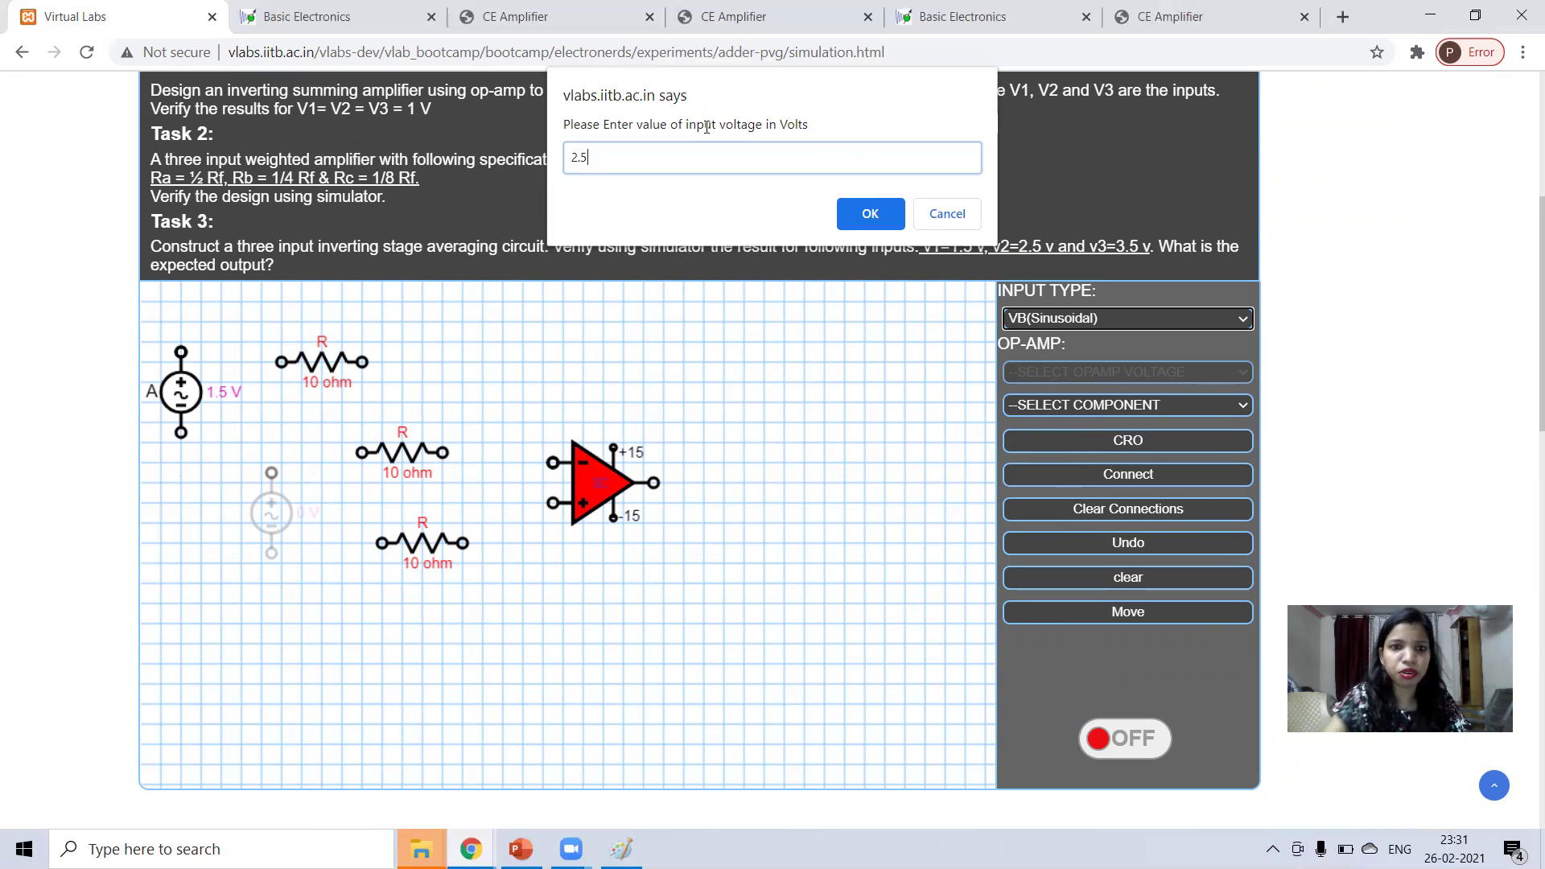
type(".5")
left_click(858, 216)
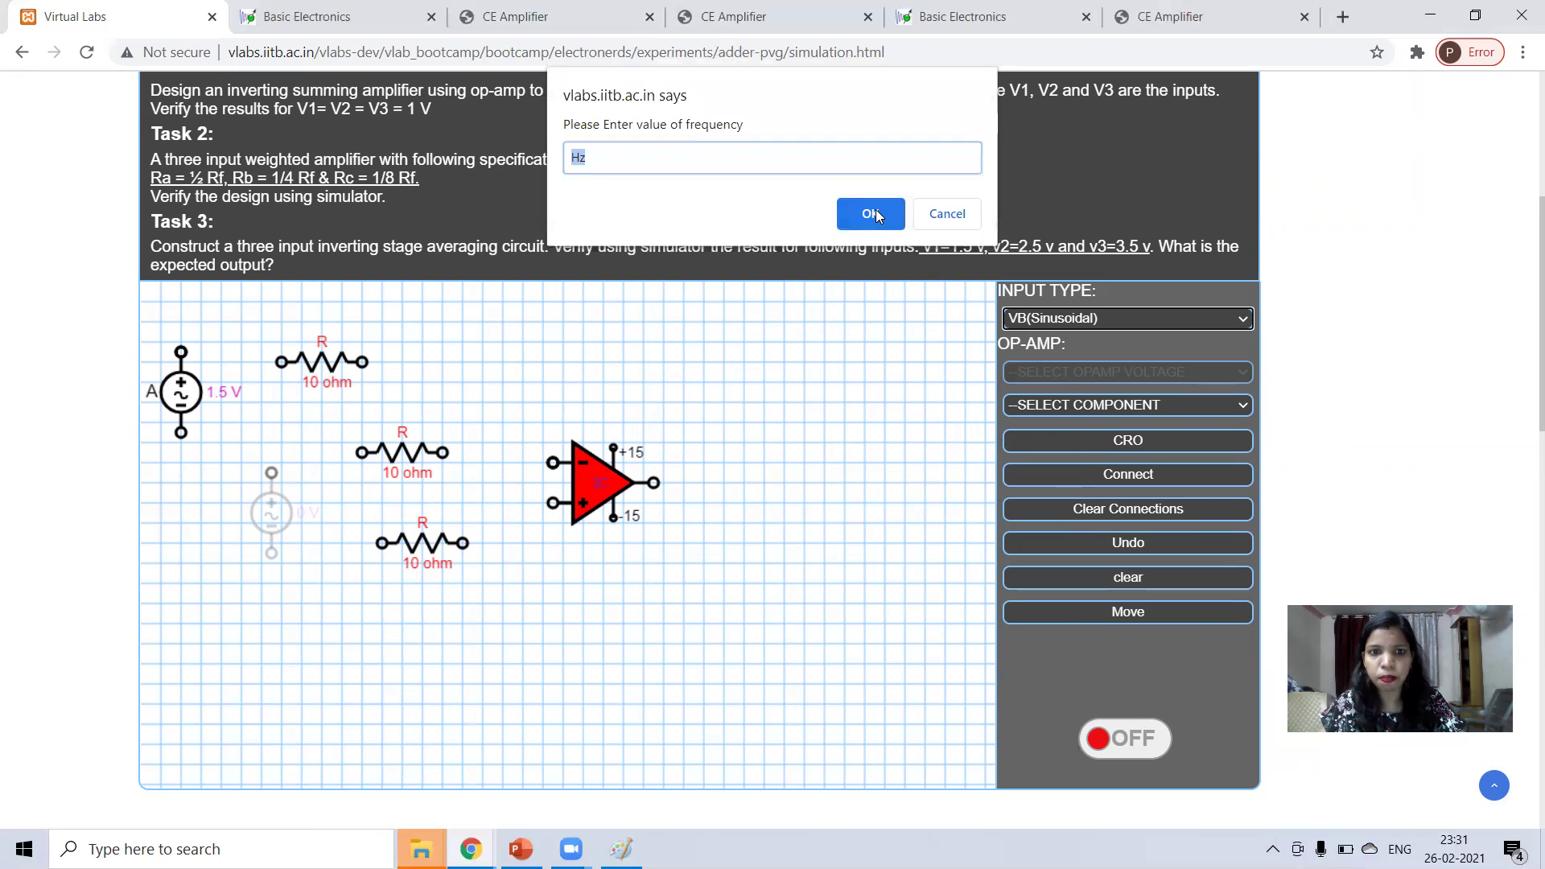
type("100")
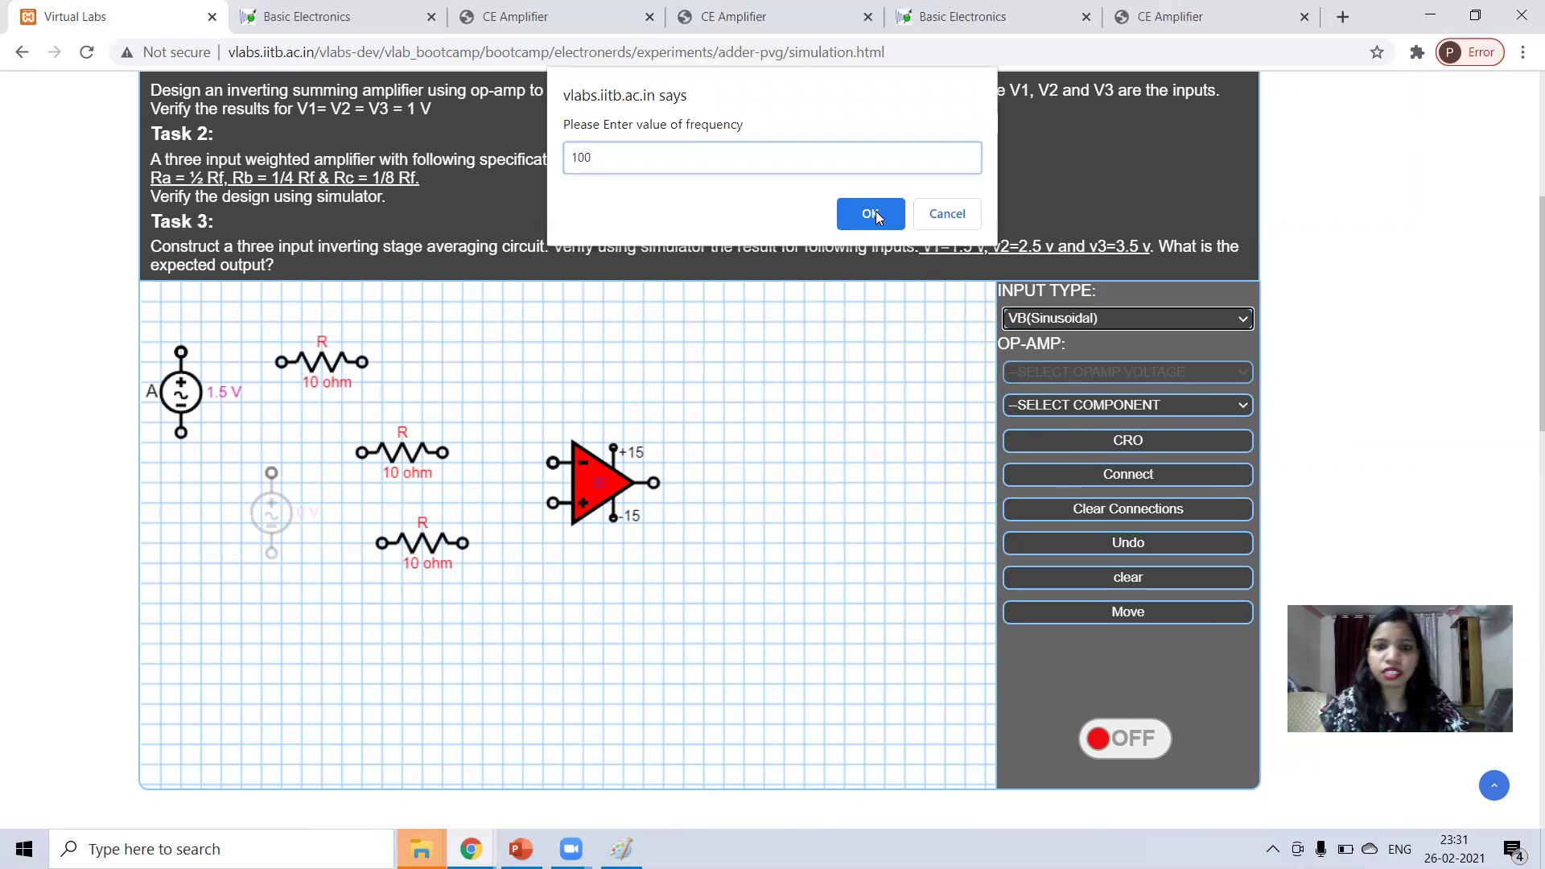
left_click(871, 214)
Step: Place sinusoidal source VC below the resistors, set to 3.5 V and 100 Hz
left_click(1096, 318)
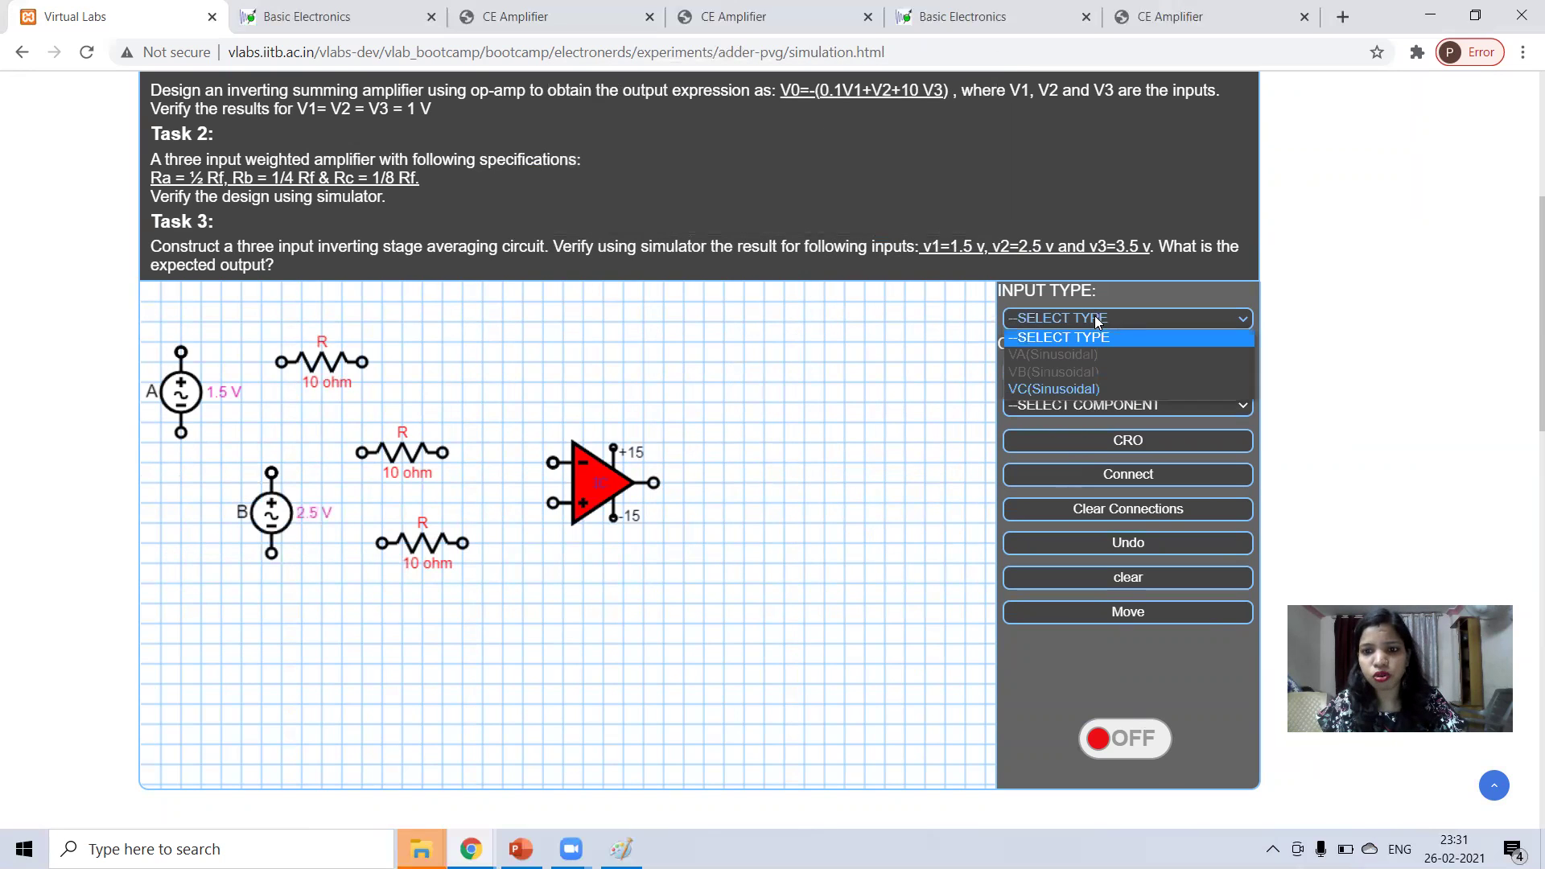
left_click(1071, 390)
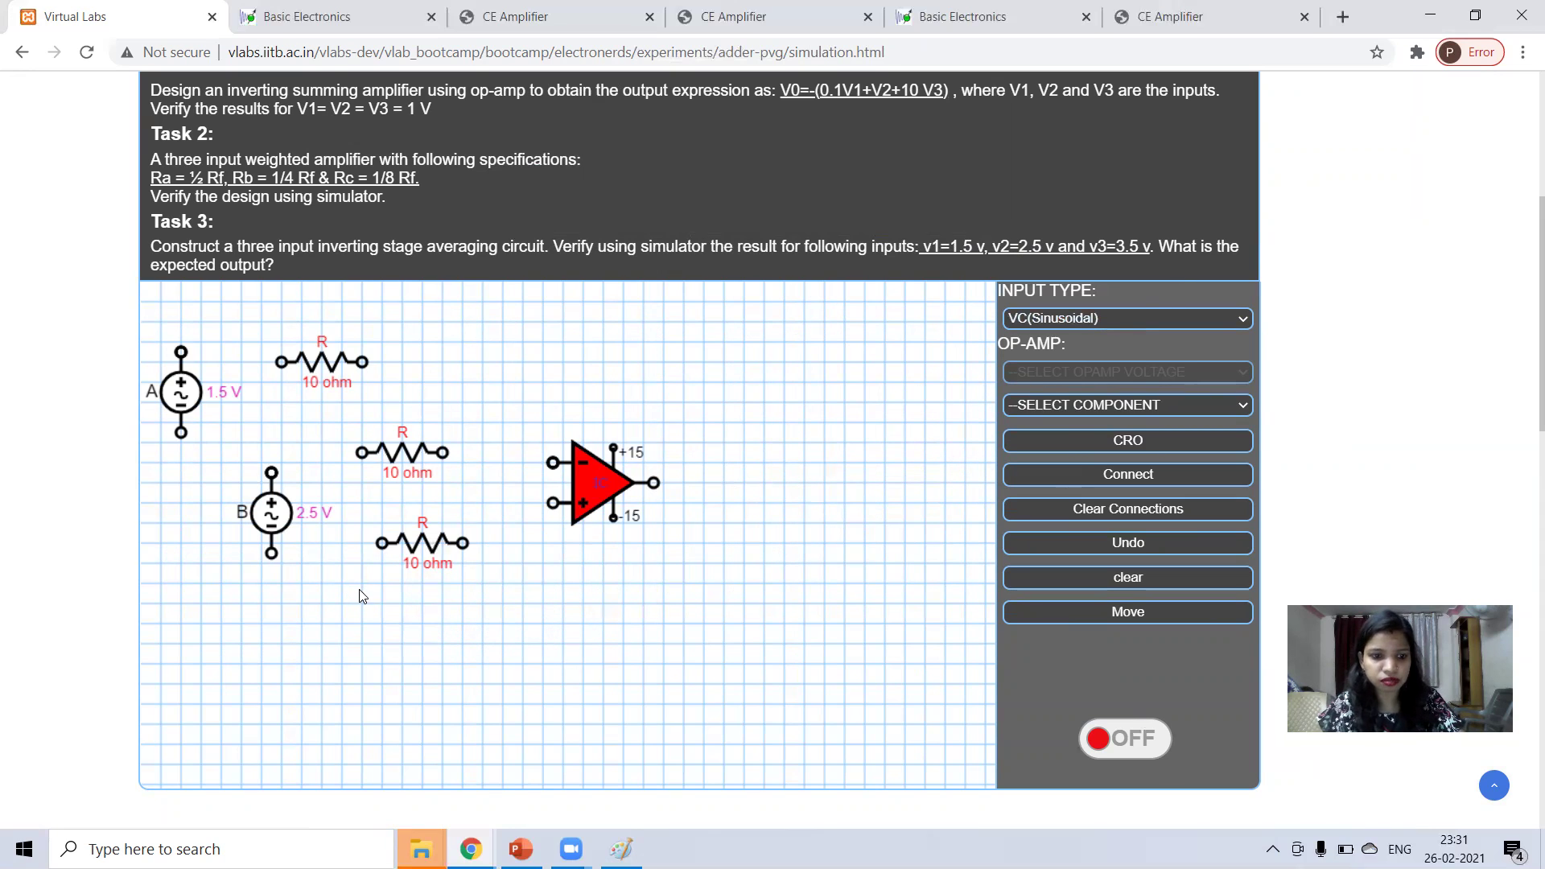
left_click(1089, 321)
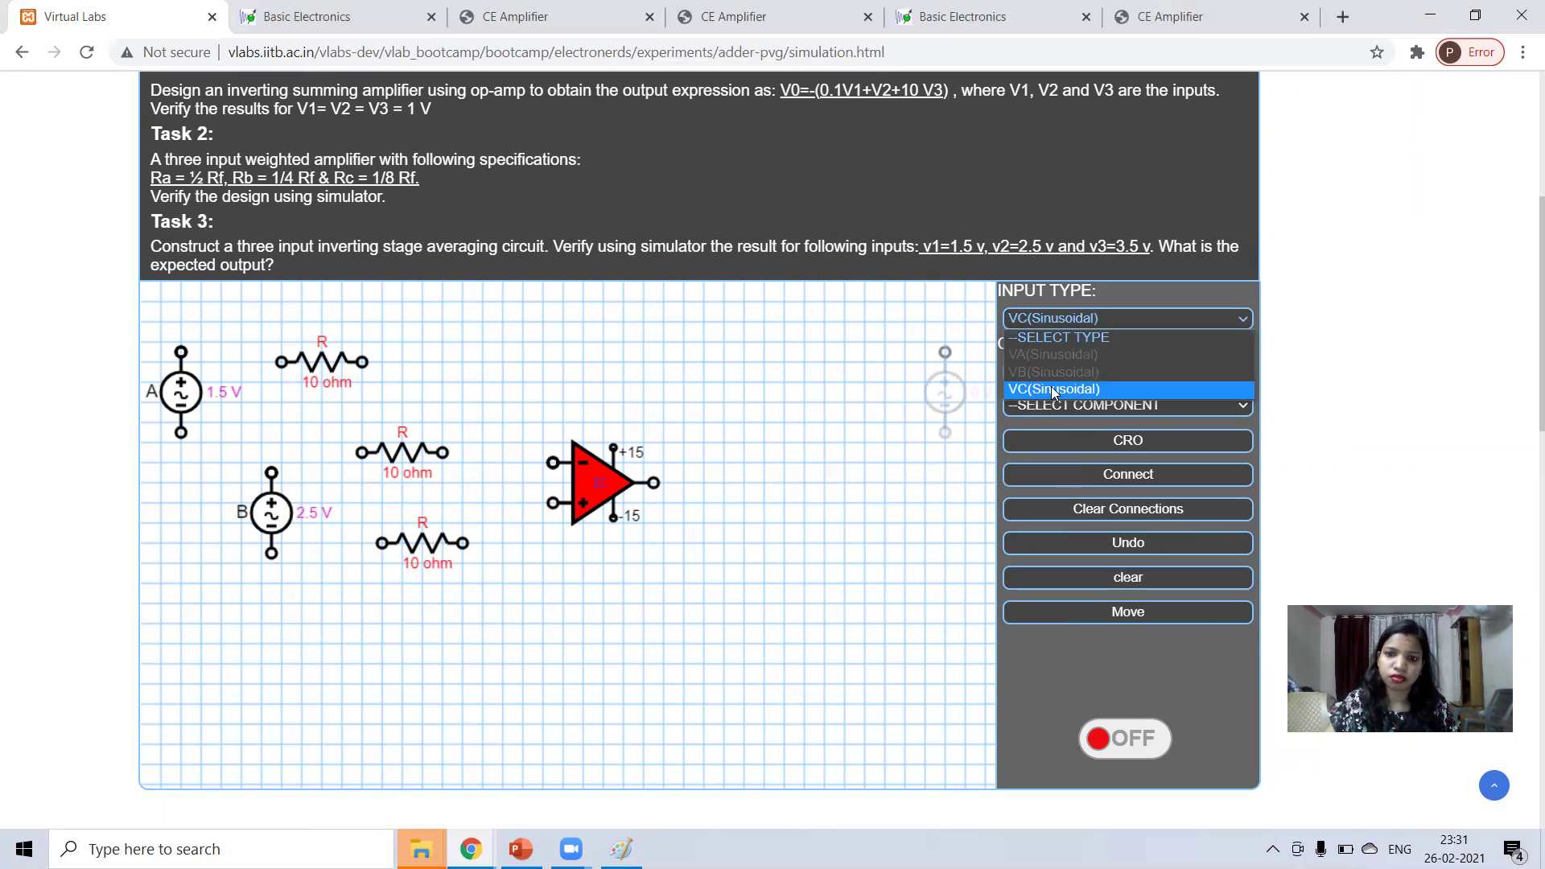
left_click(1054, 390)
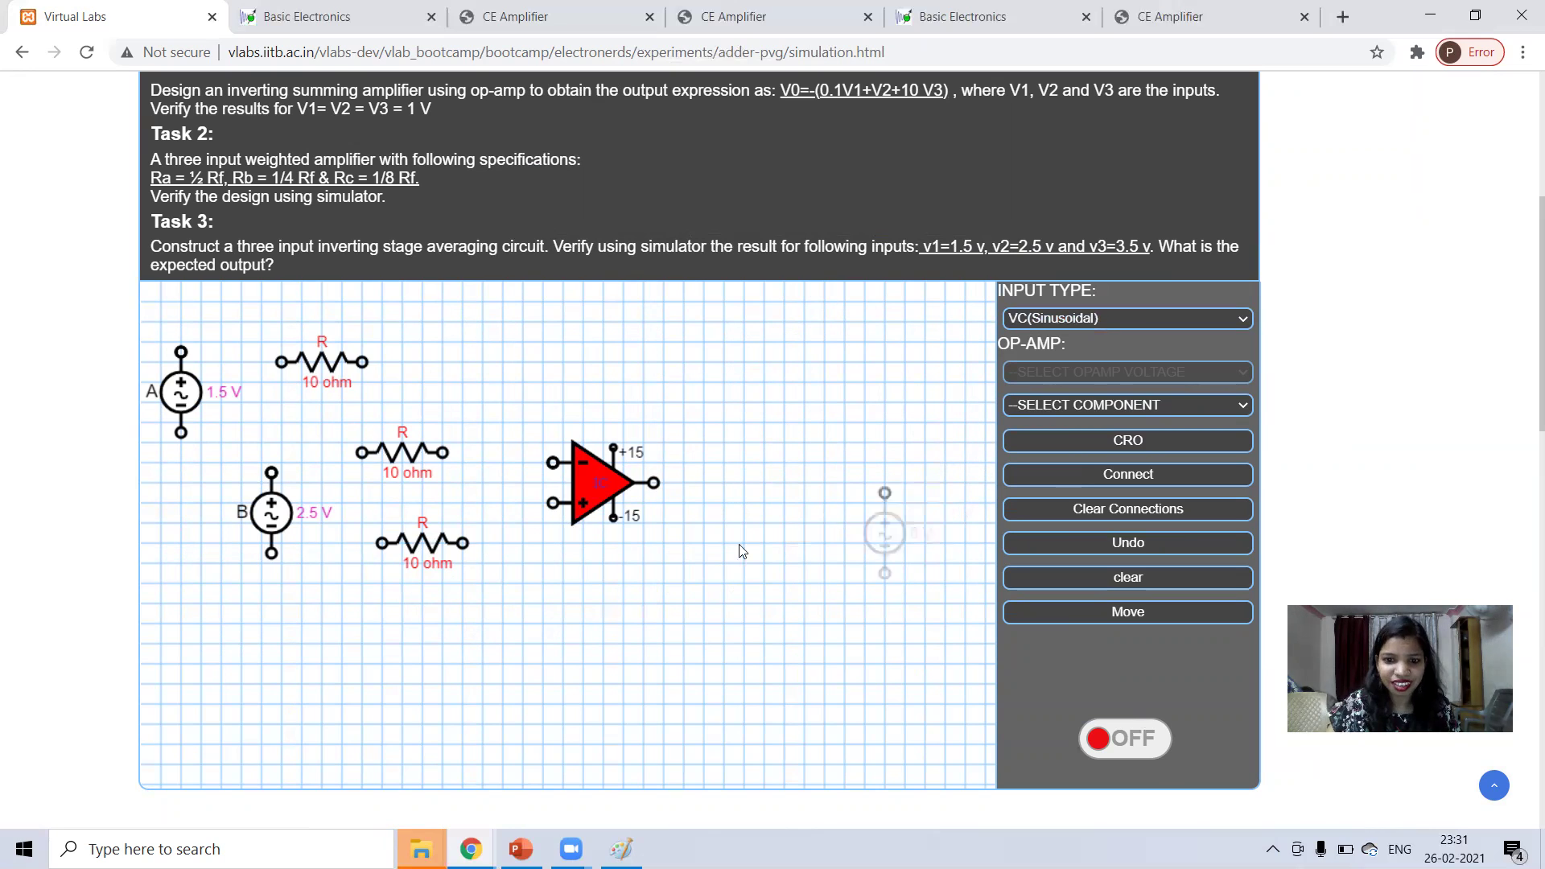
left_click(362, 608)
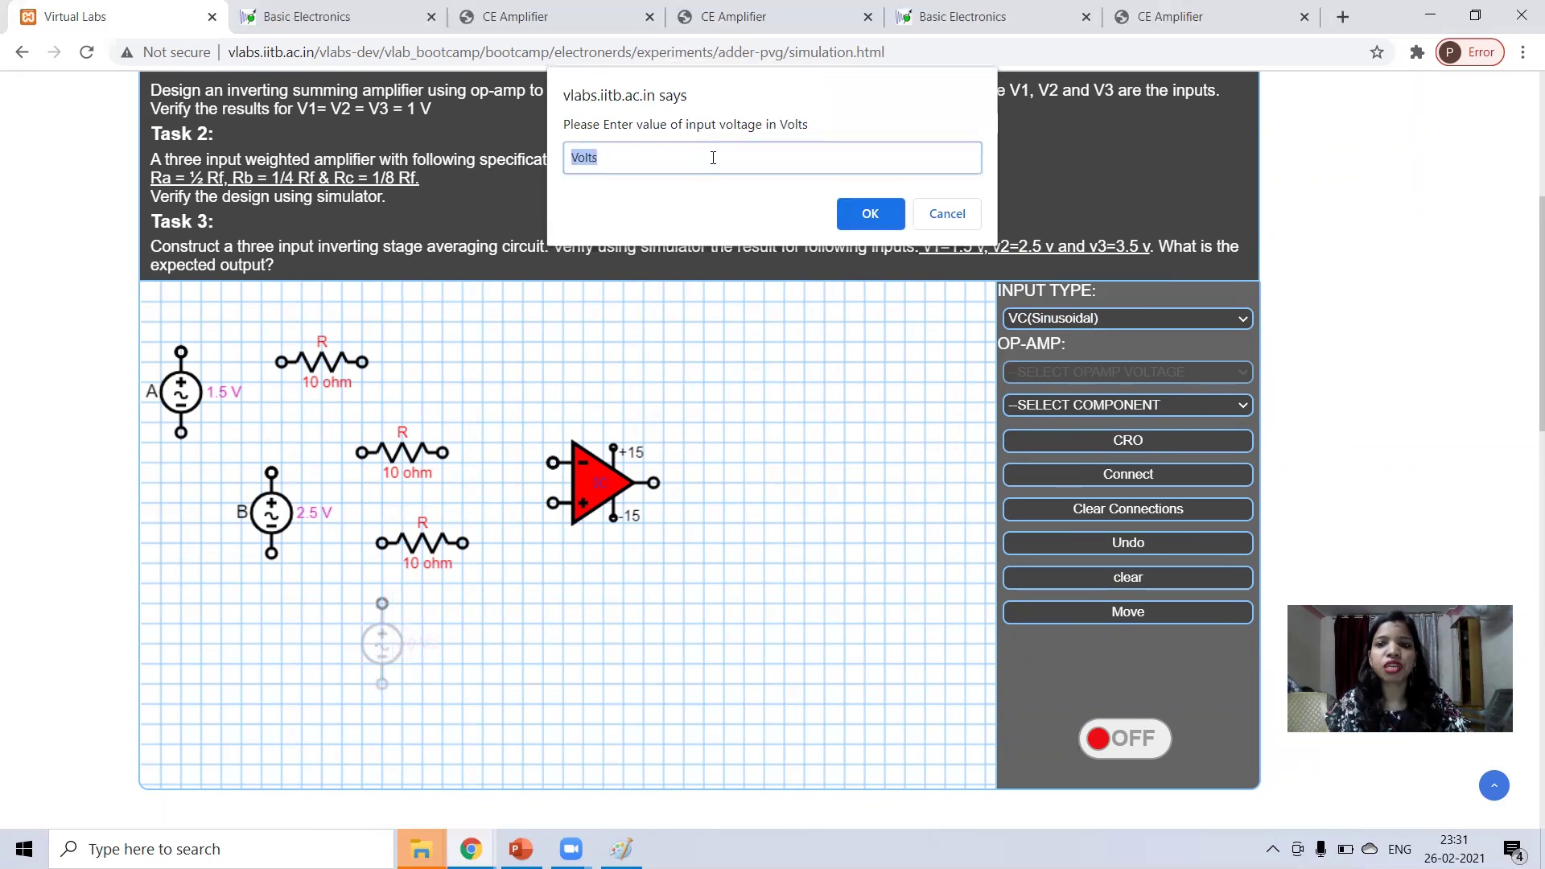
type("3.5")
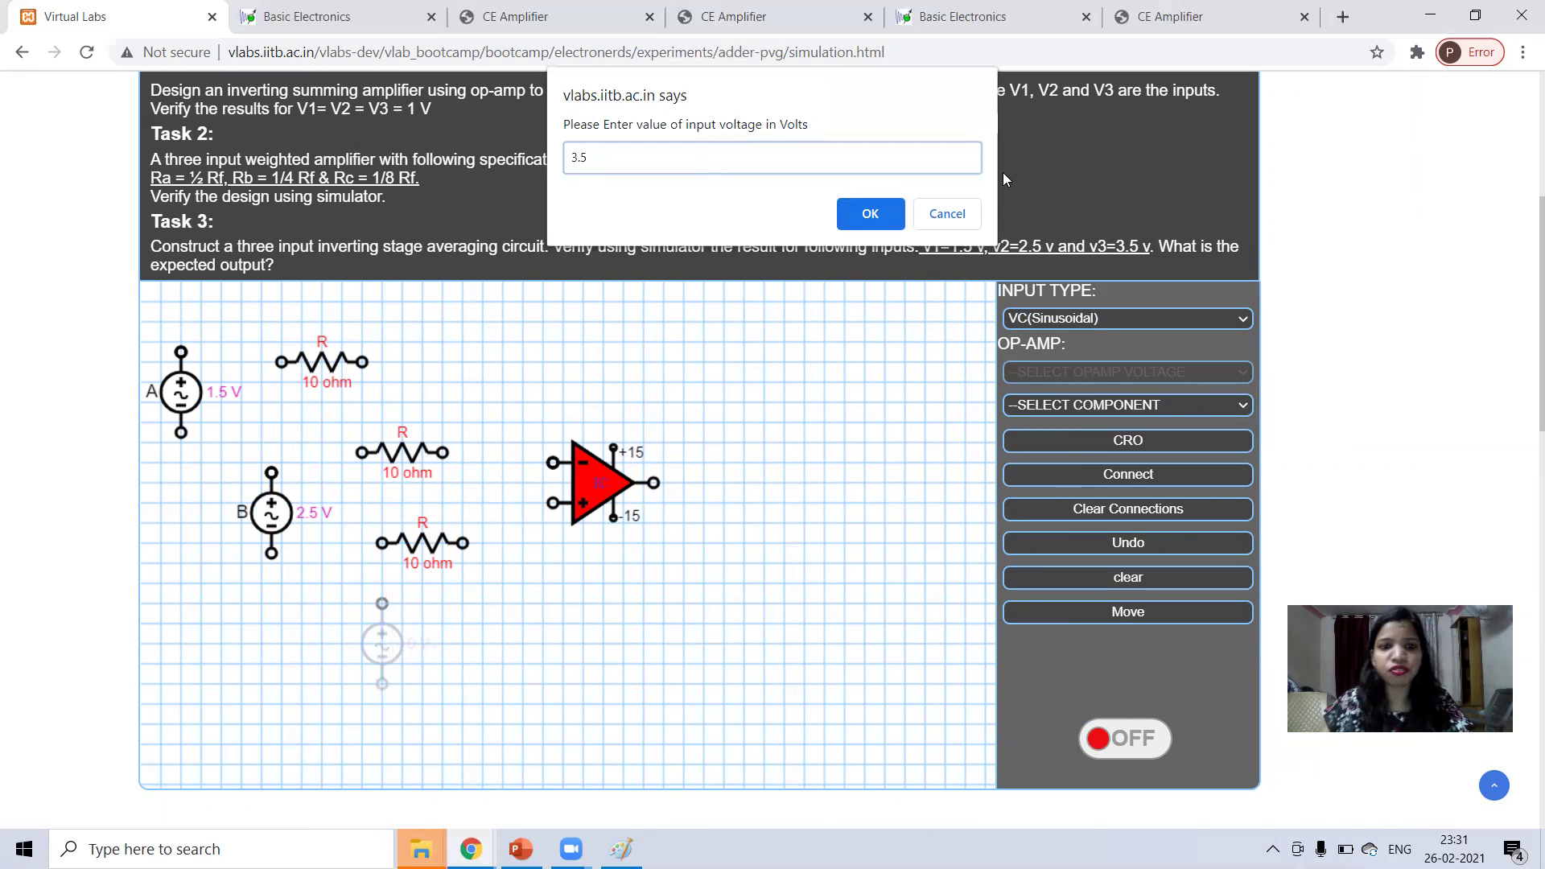
left_click(861, 218)
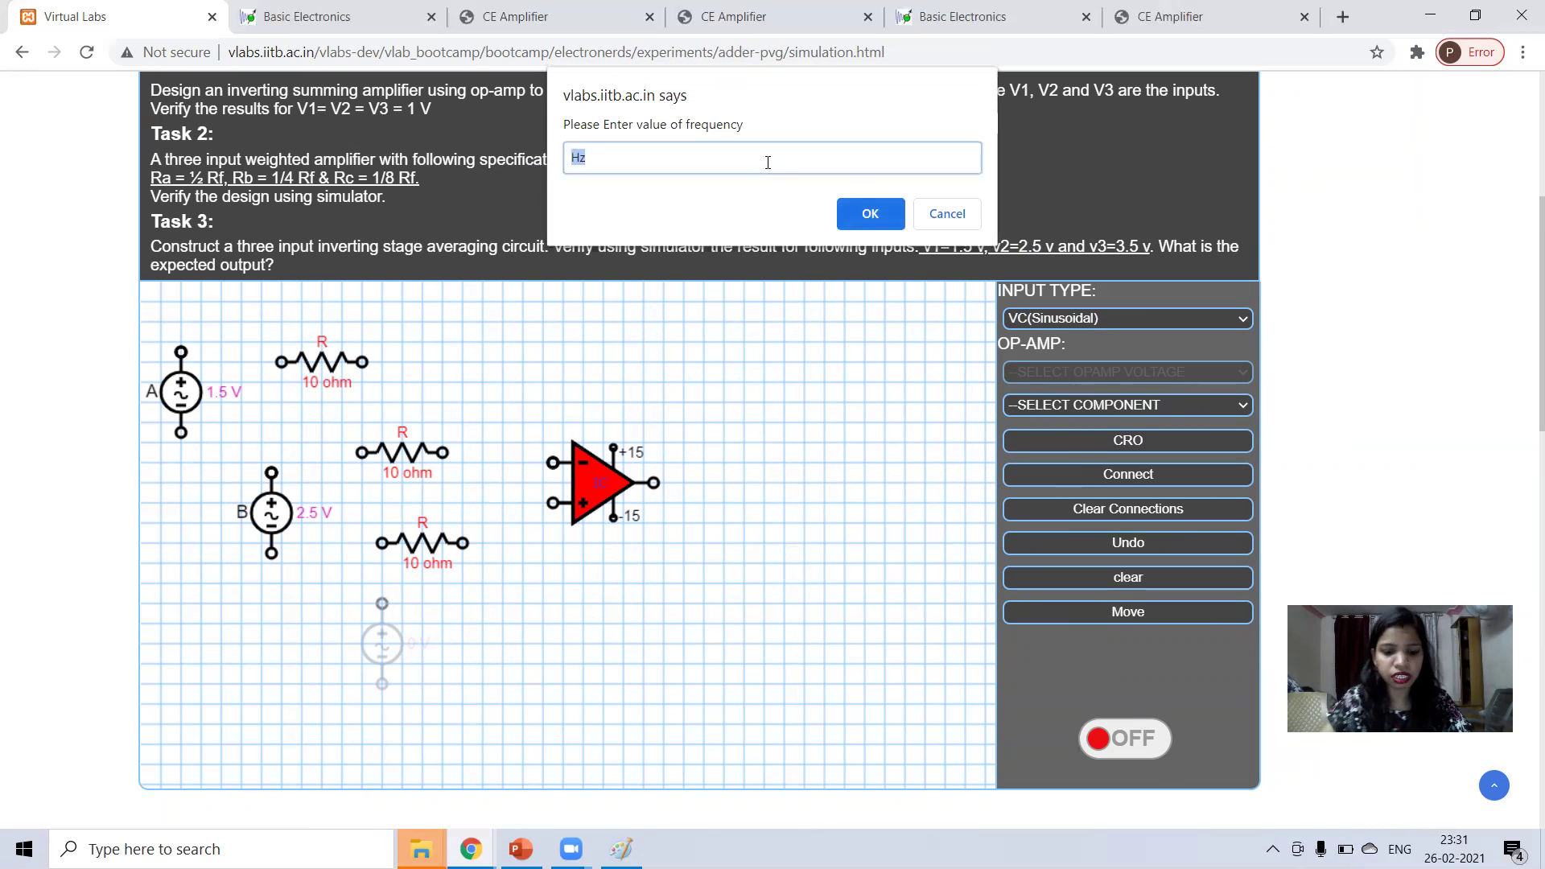
type("100")
left_click(849, 216)
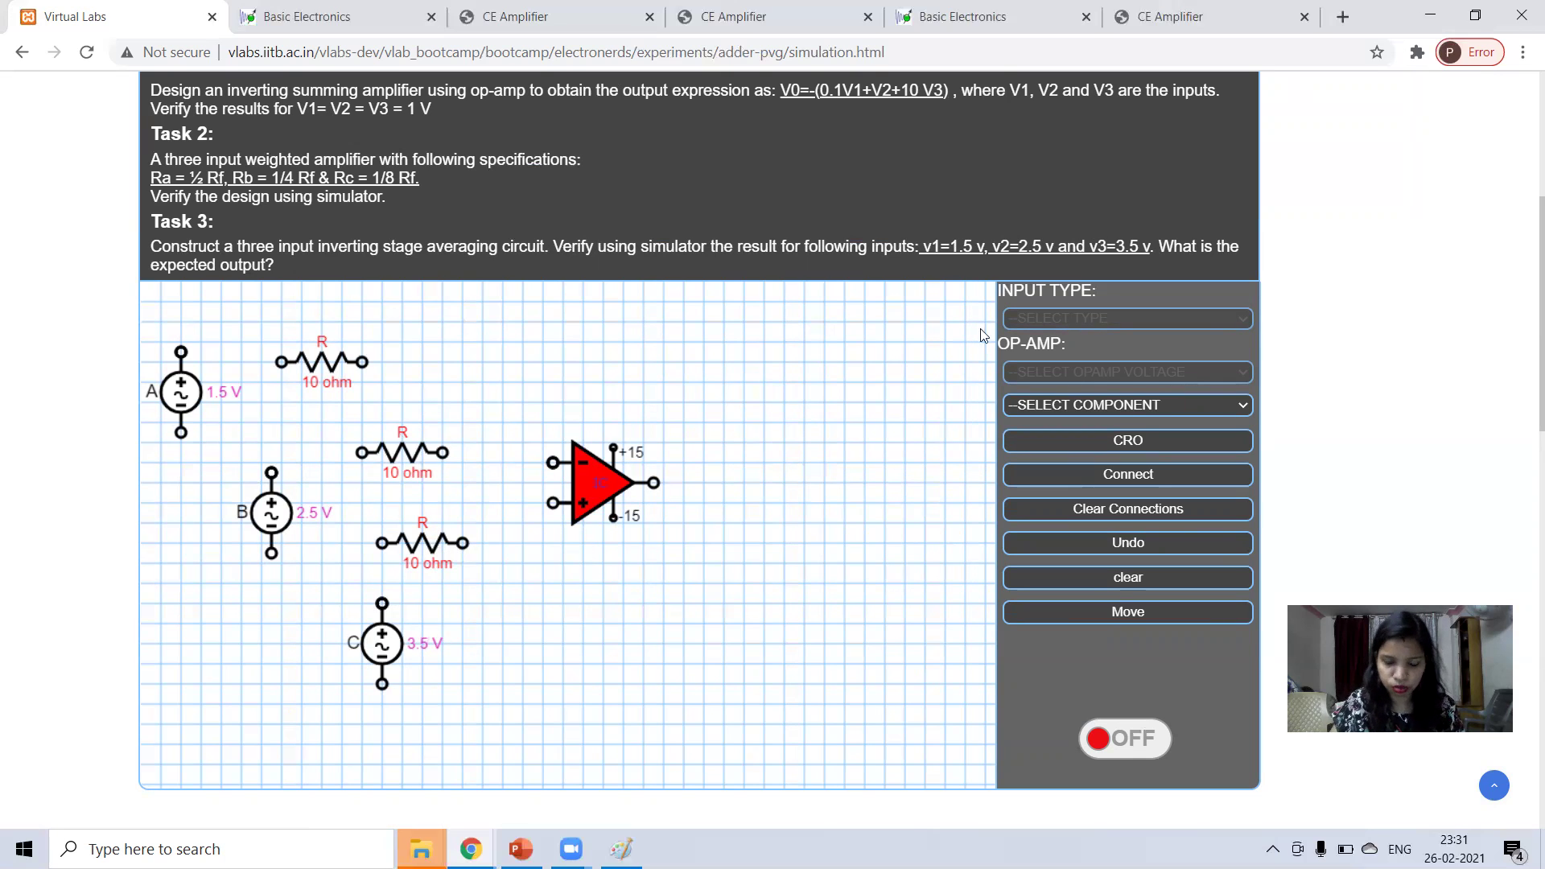
Step: Place a 100 ohm feedback resistor RF above the op-amp
left_click(1136, 406)
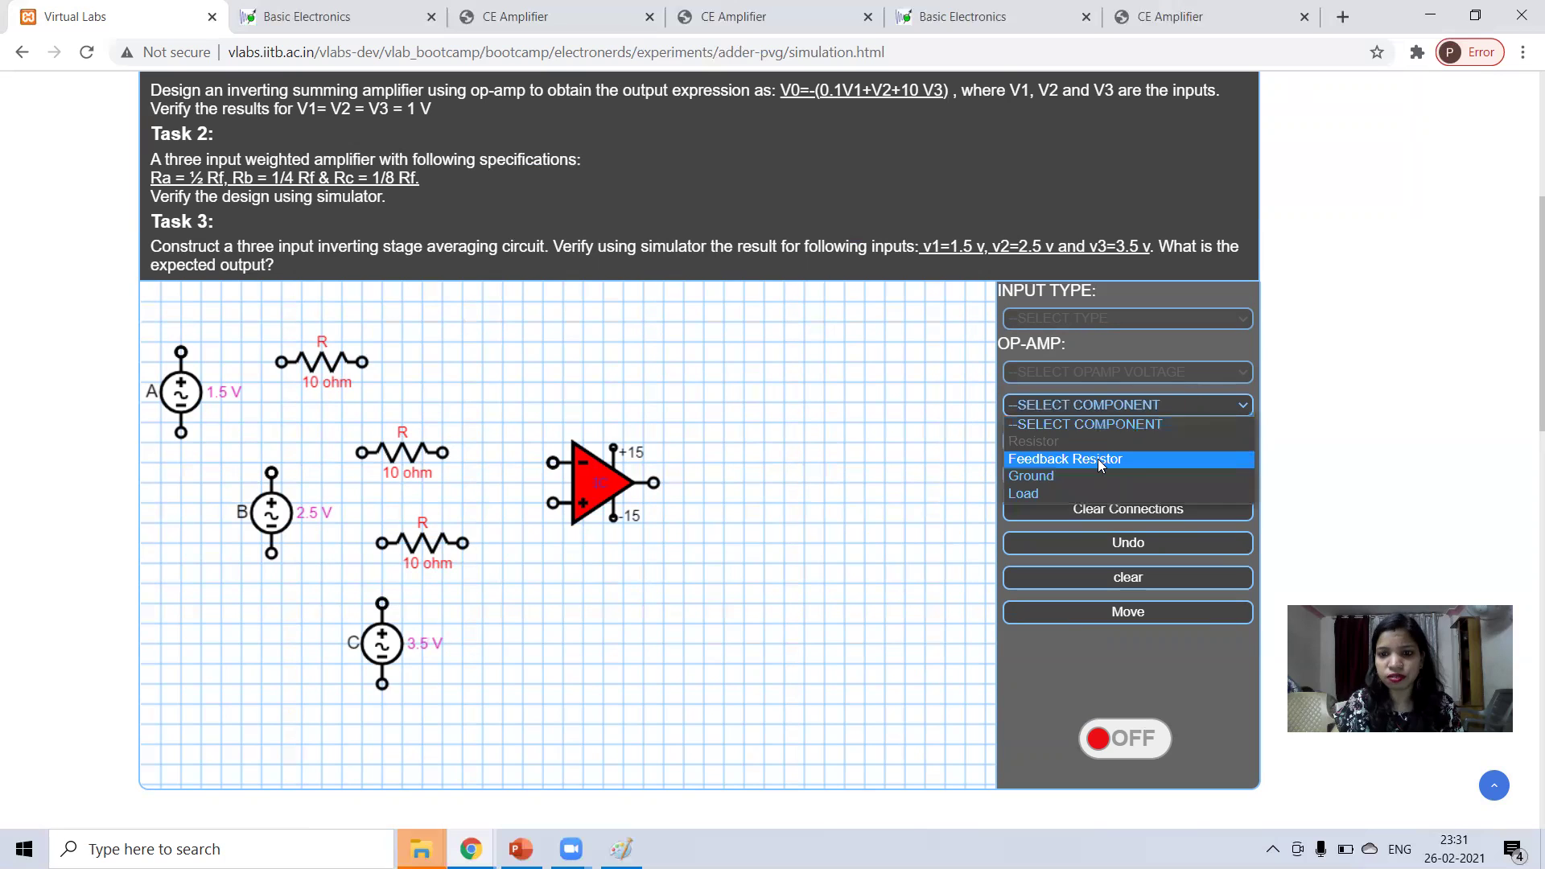
left_click(1098, 458)
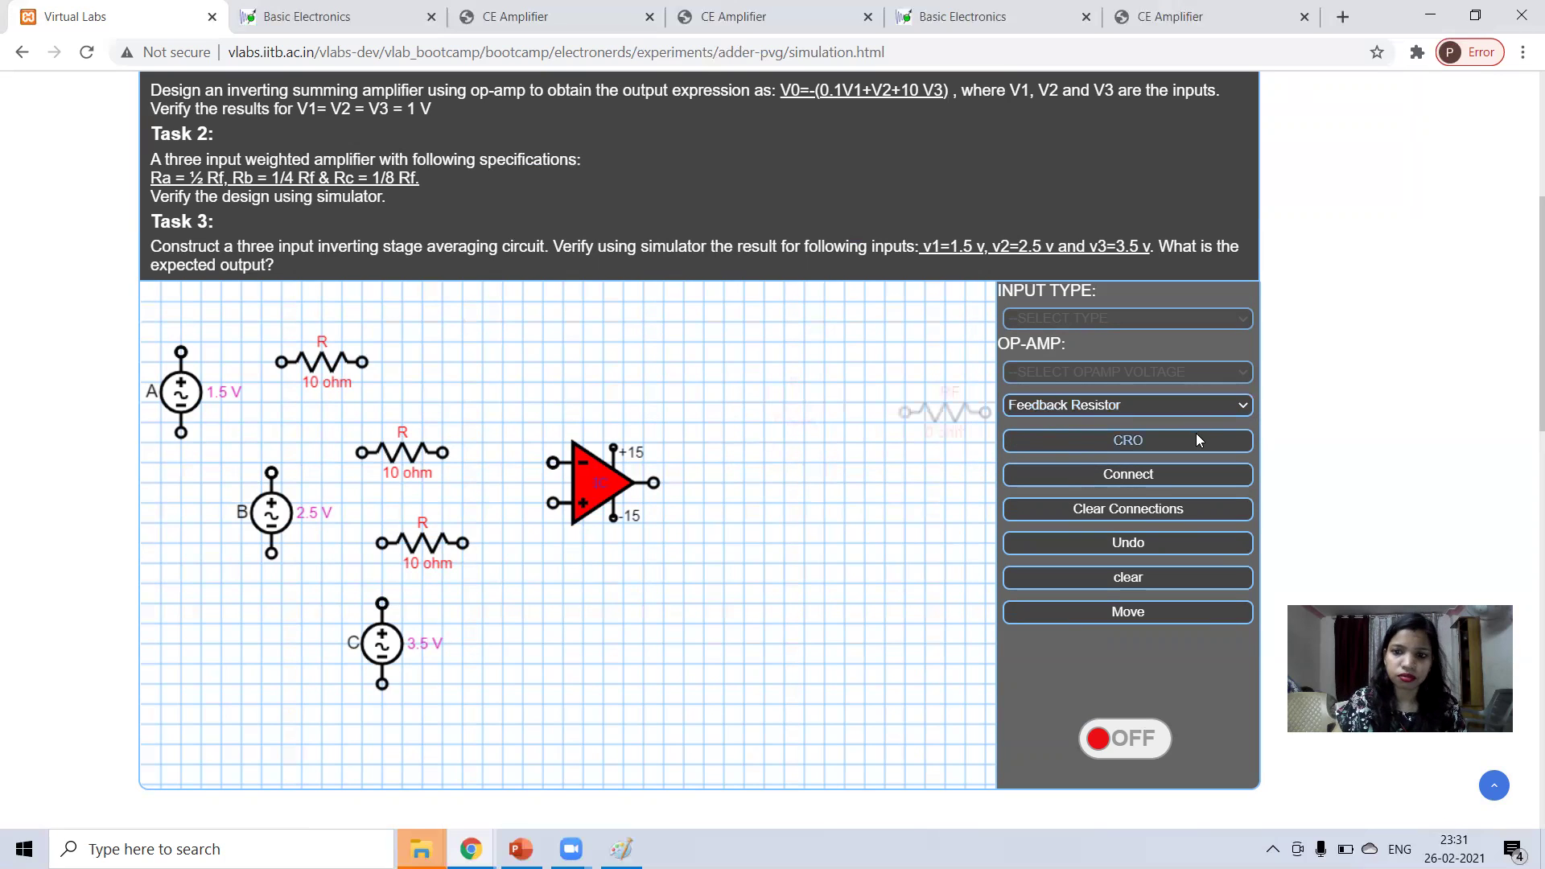
left_click(680, 326)
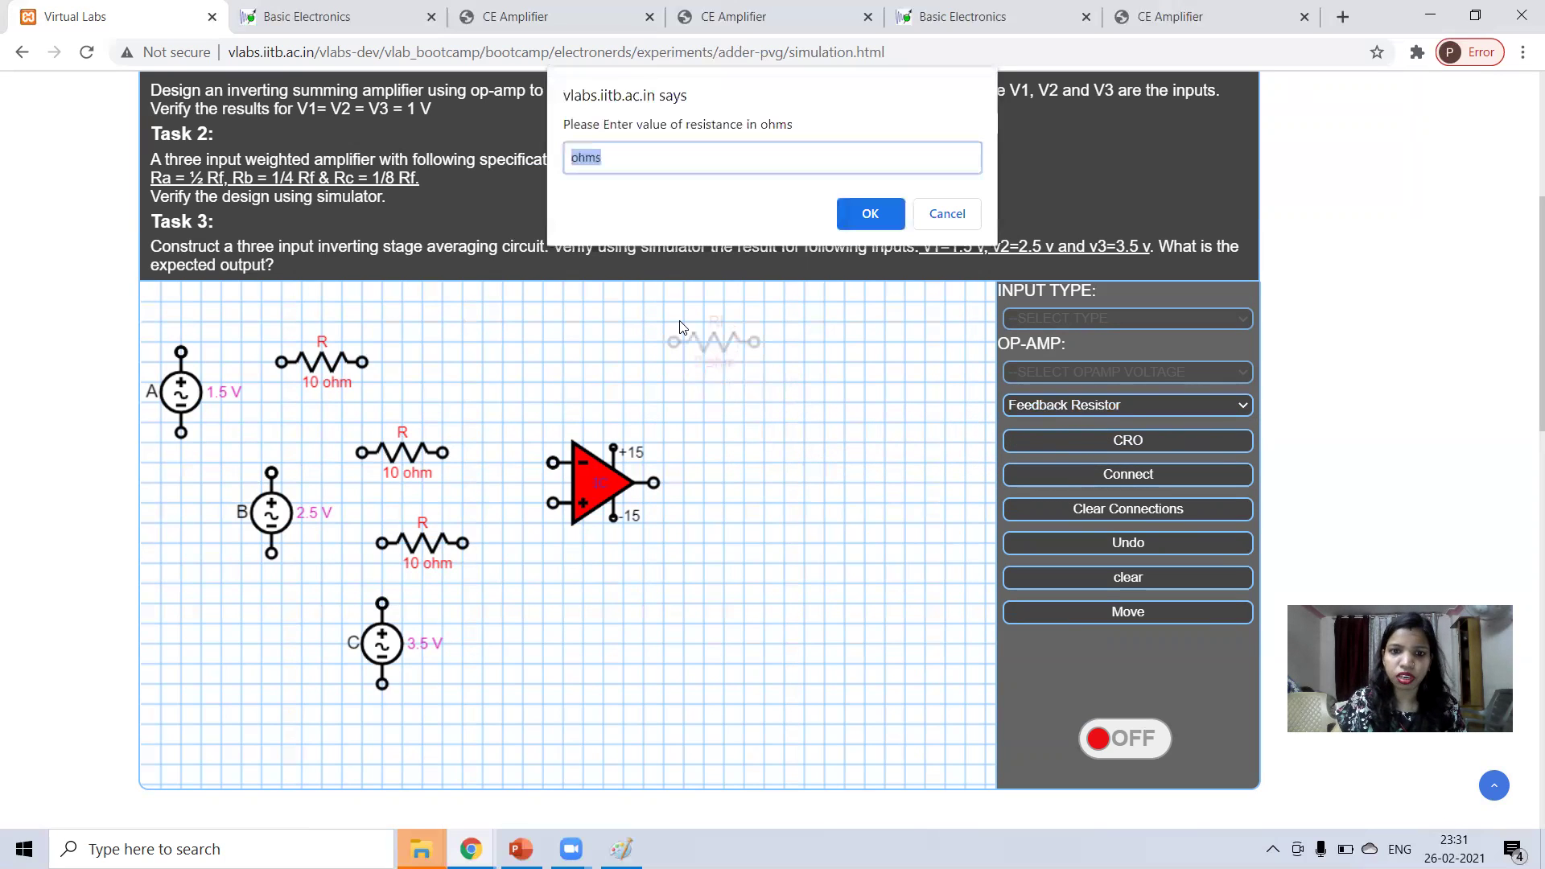
type("100")
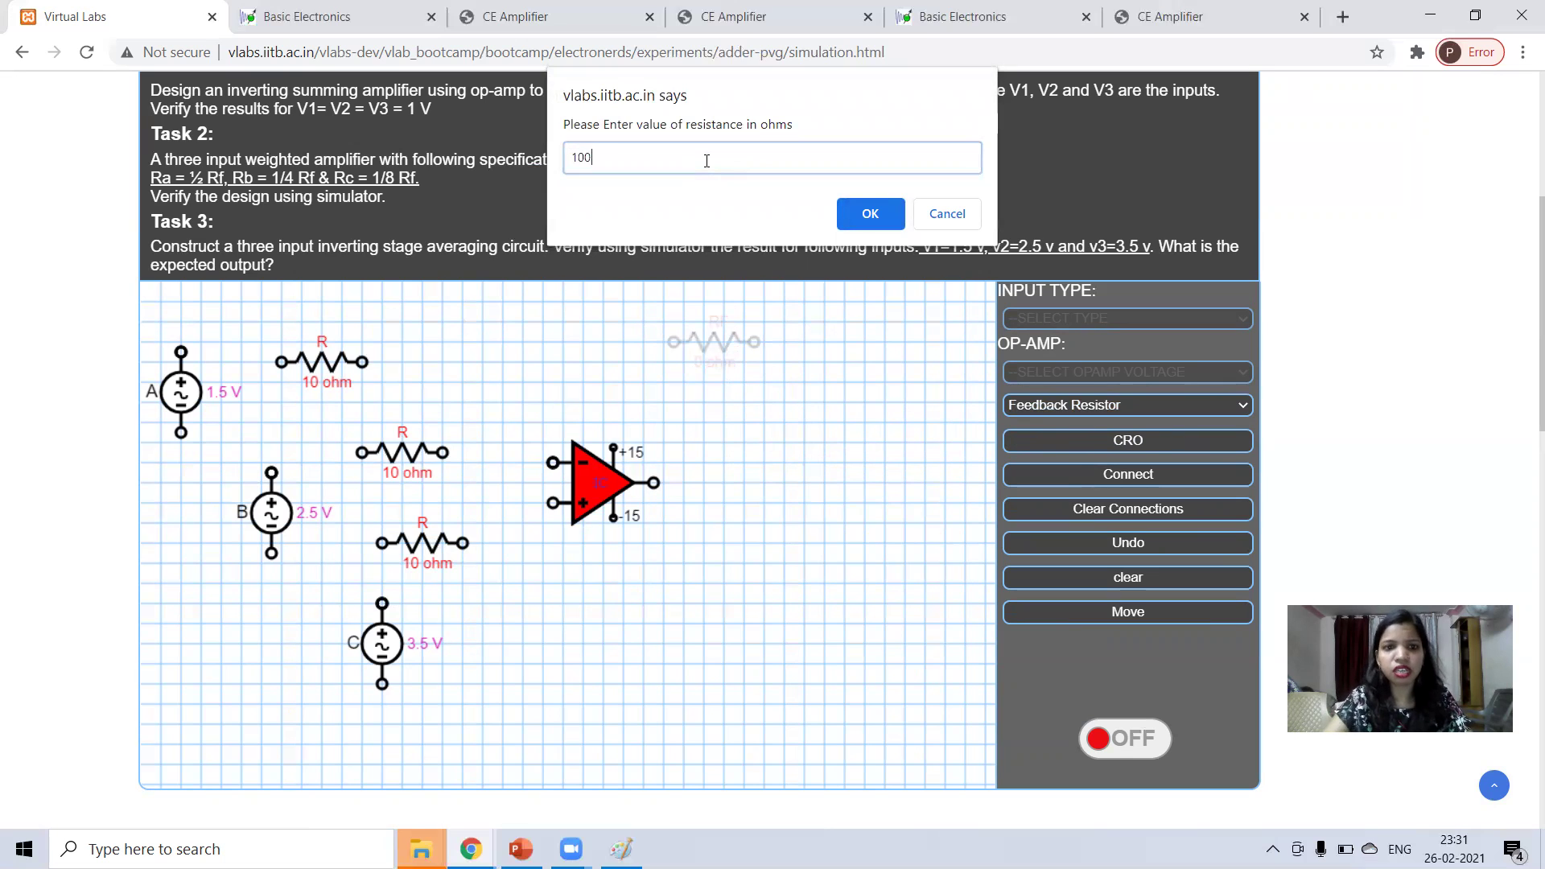
left_click(856, 224)
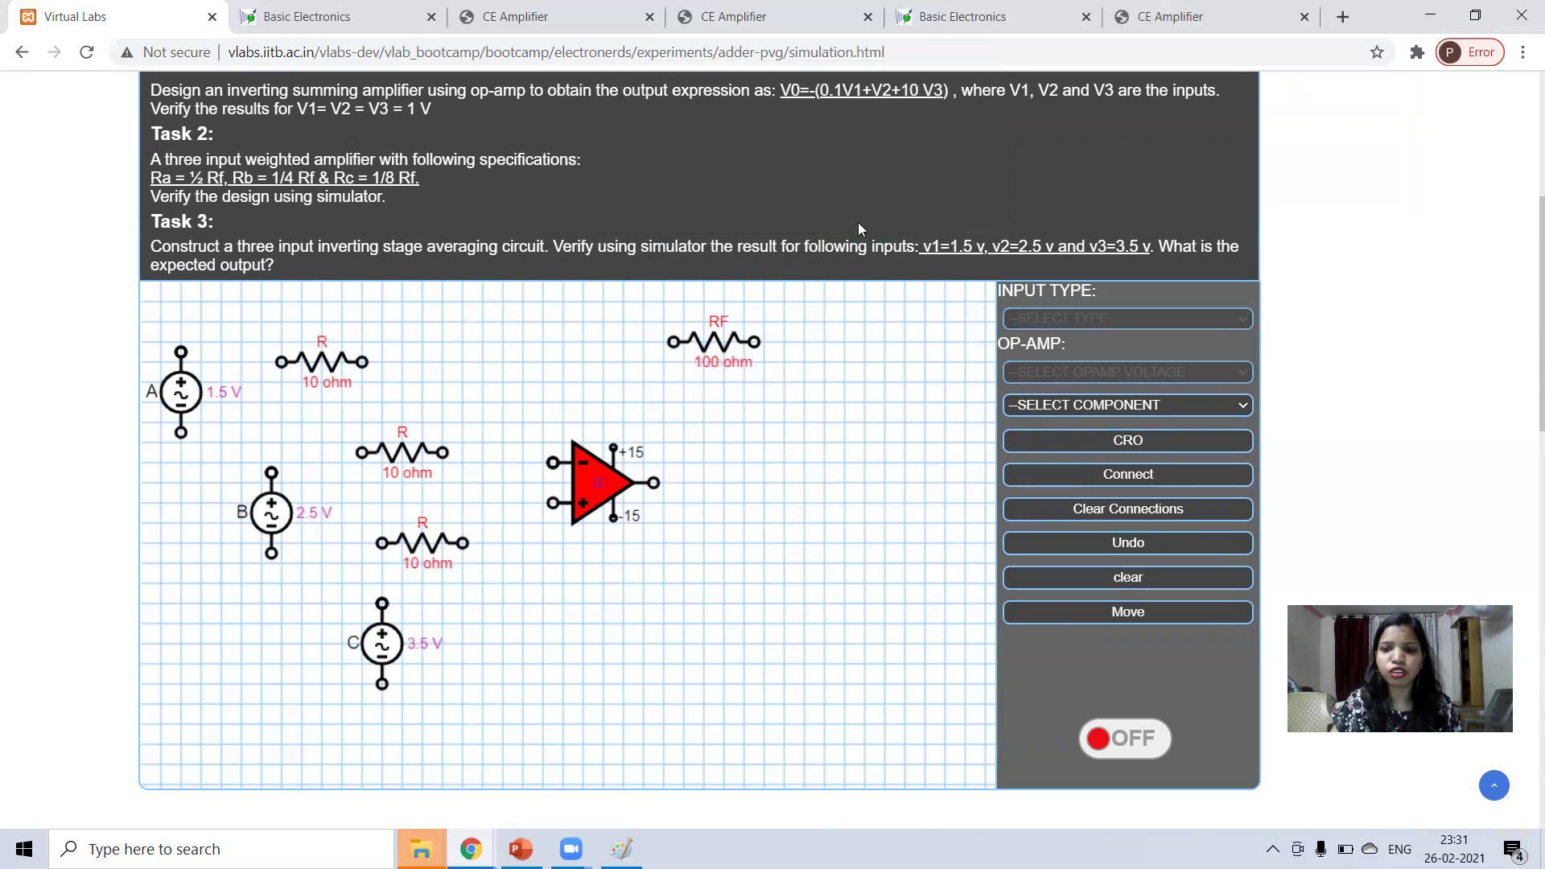
Step: Place a ground symbol beside source C and load resistor RL right of the op-amp
left_click(1208, 402)
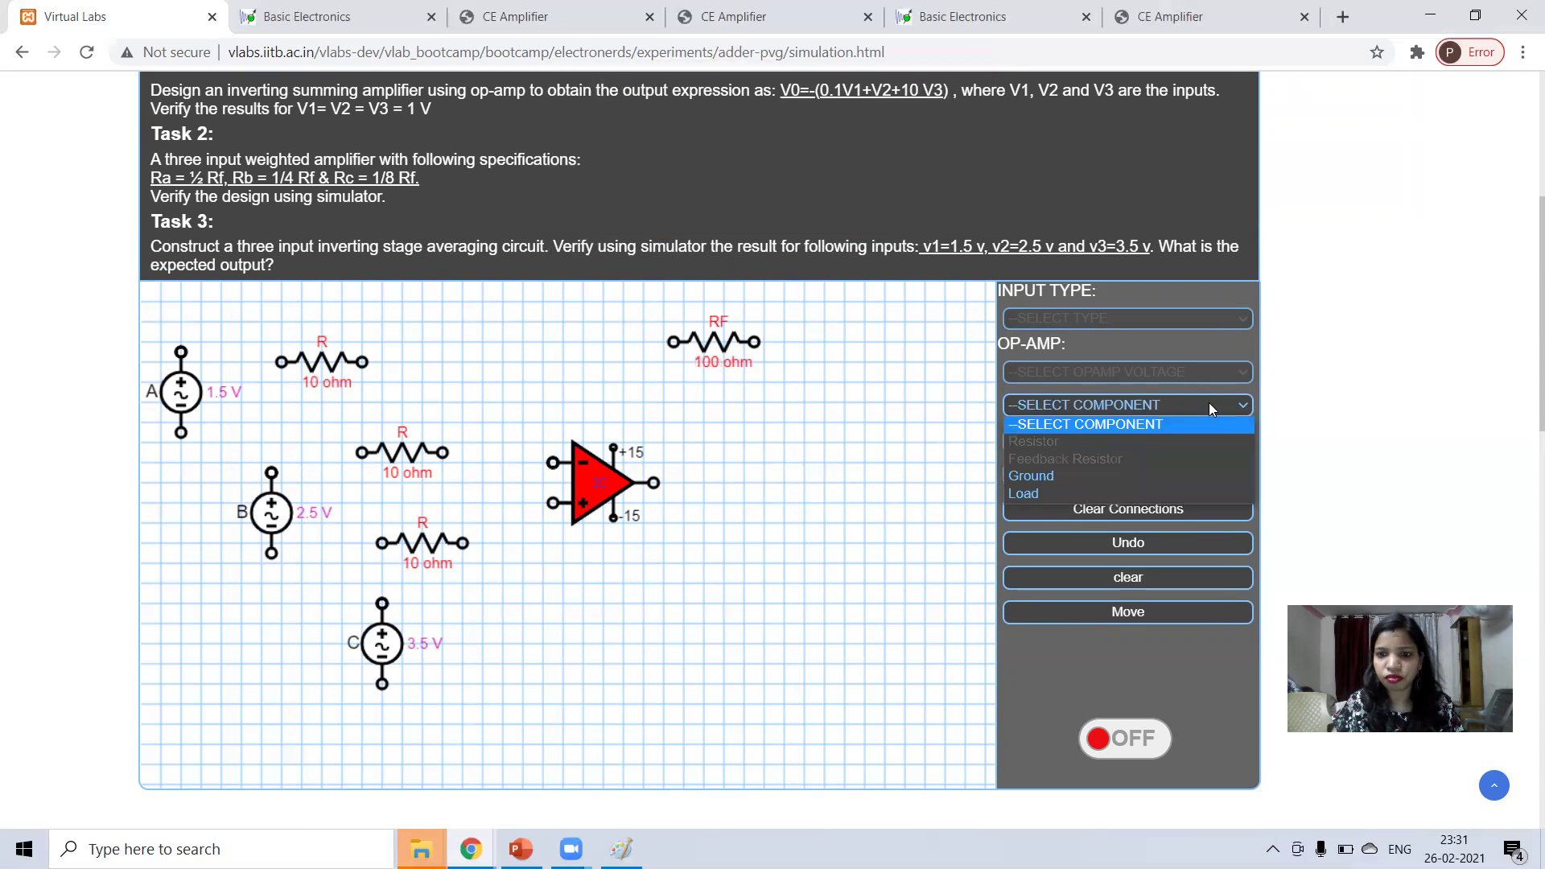
left_click(1043, 475)
left_click(474, 644)
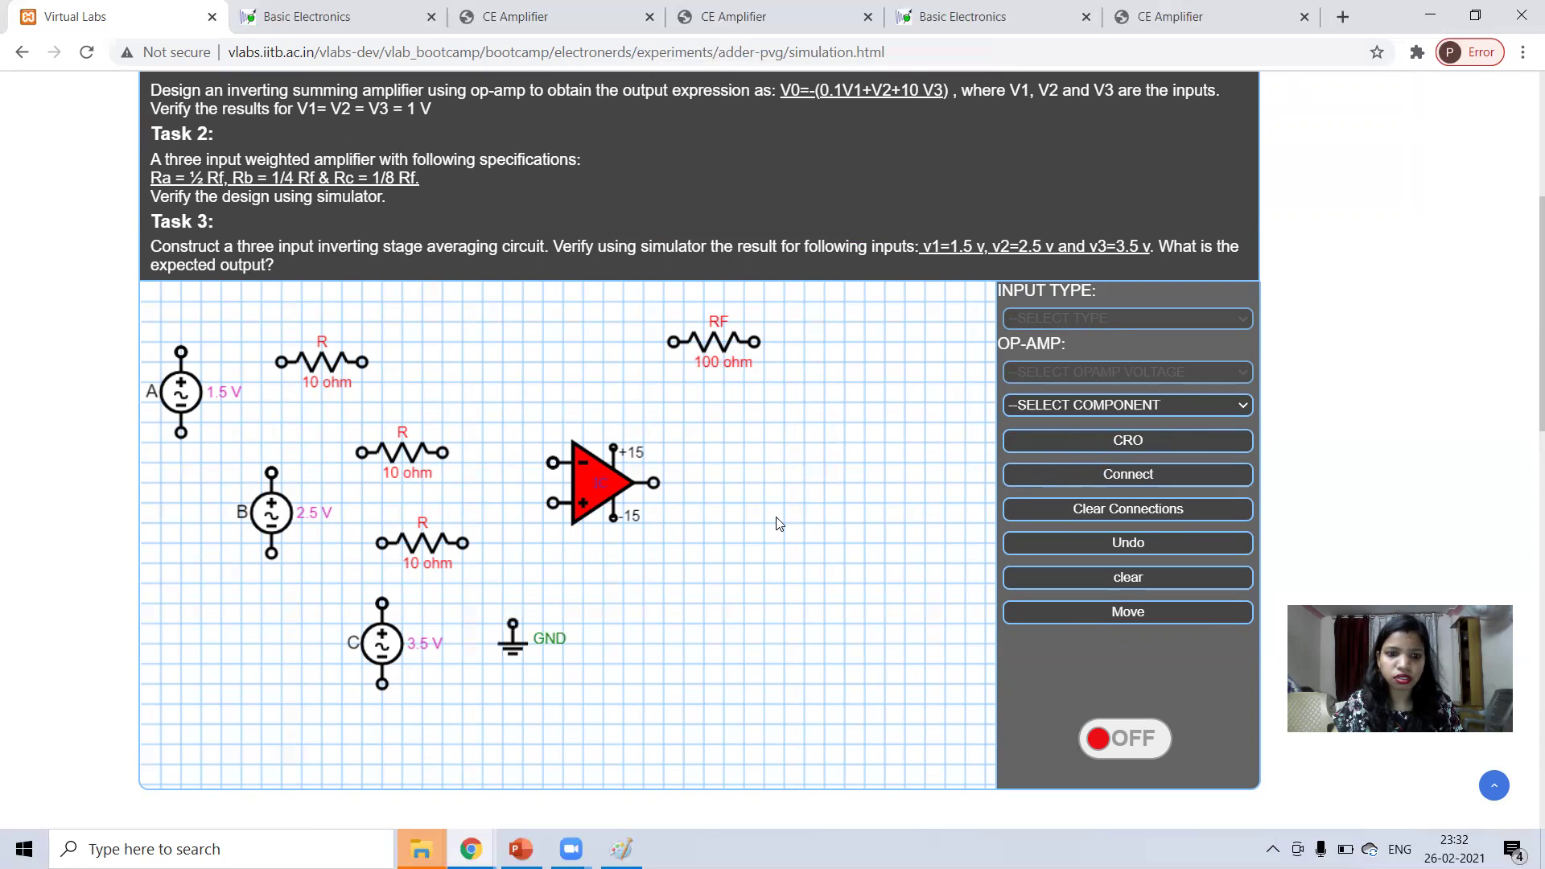
left_click(1090, 407)
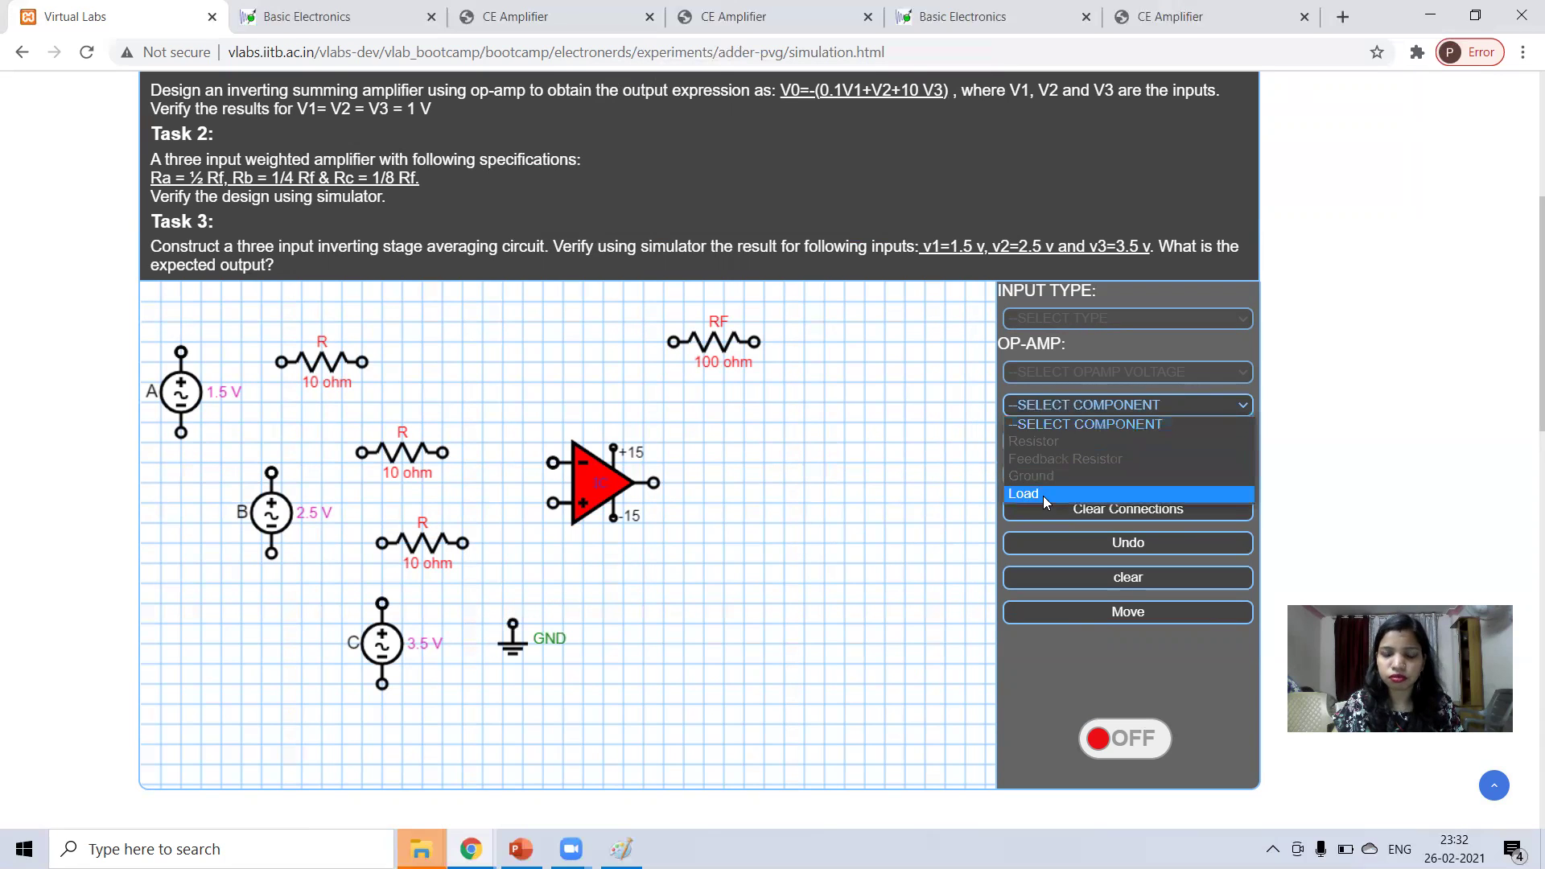
left_click(1043, 494)
left_click(685, 501)
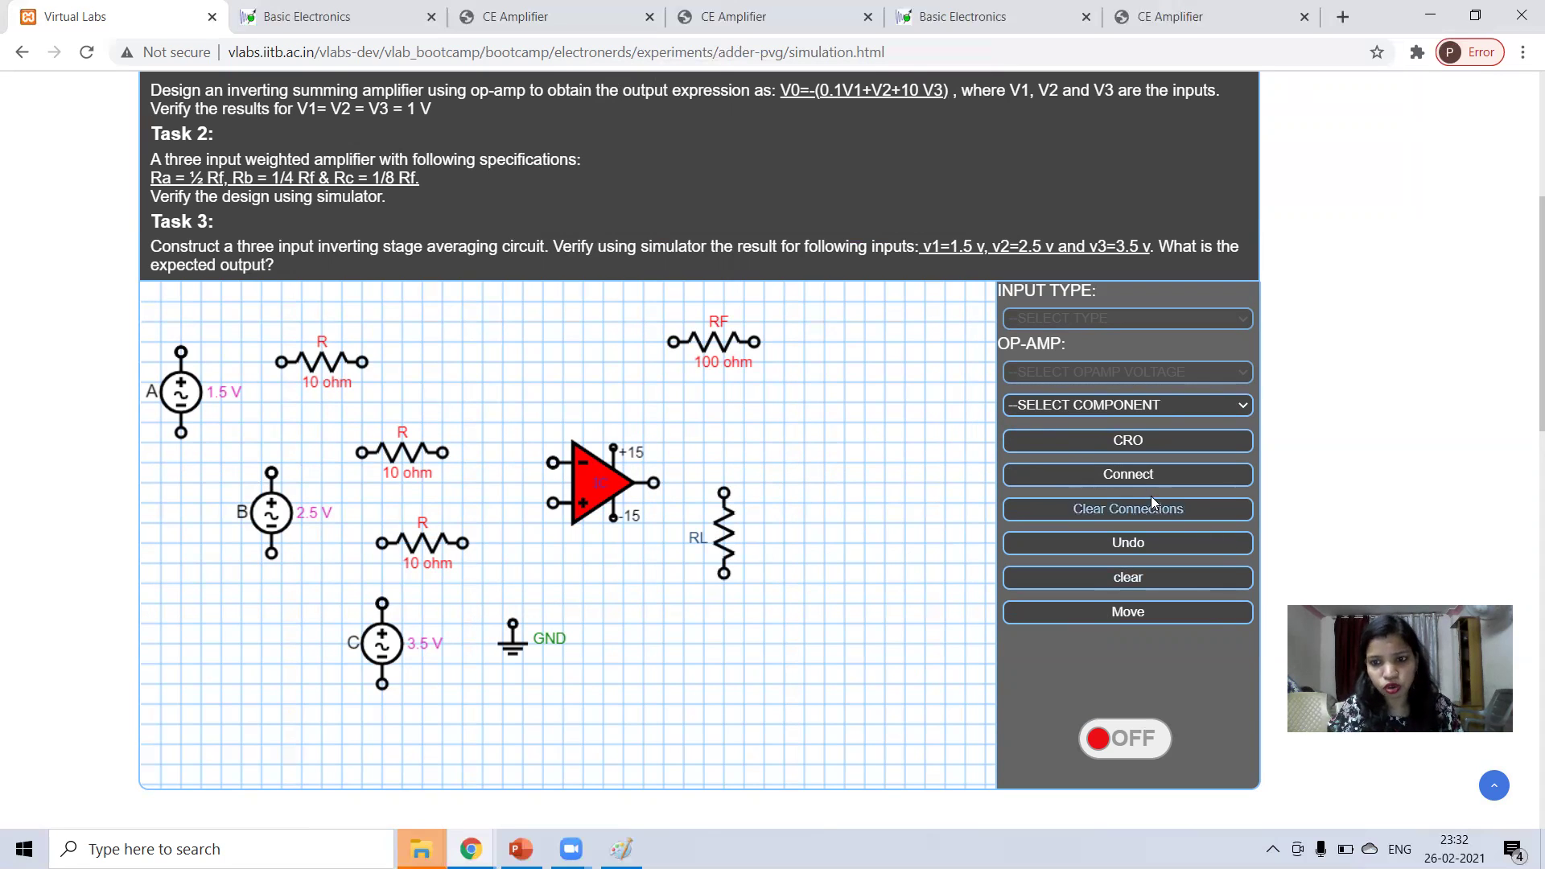
Step: Wire sources A, B and C to the top, middle and lower 10 ohm resistors
left_click(1139, 477)
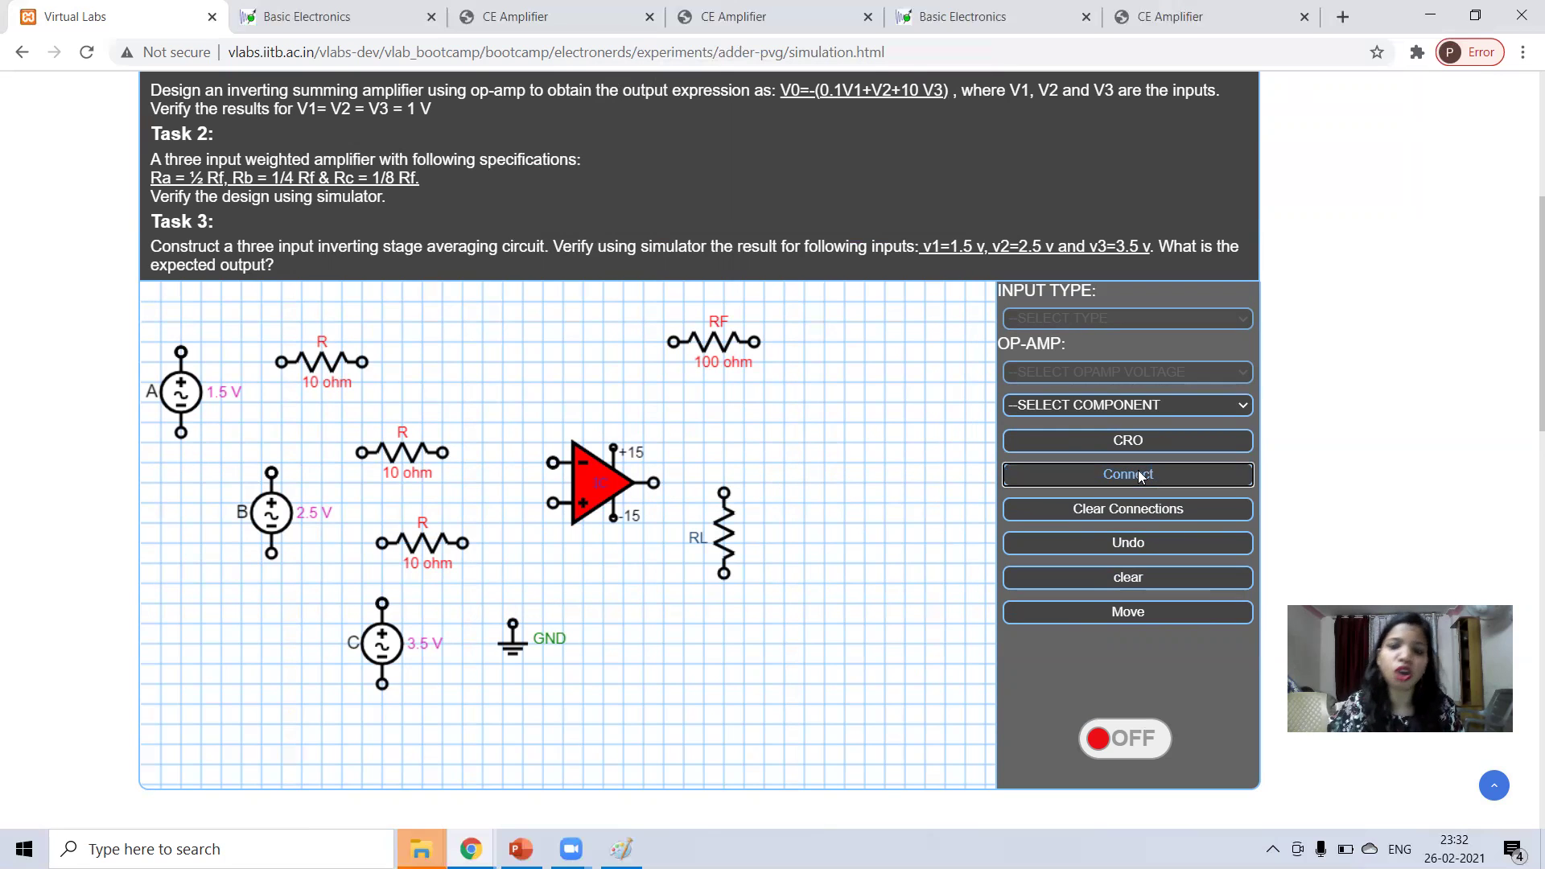
left_click(211, 383)
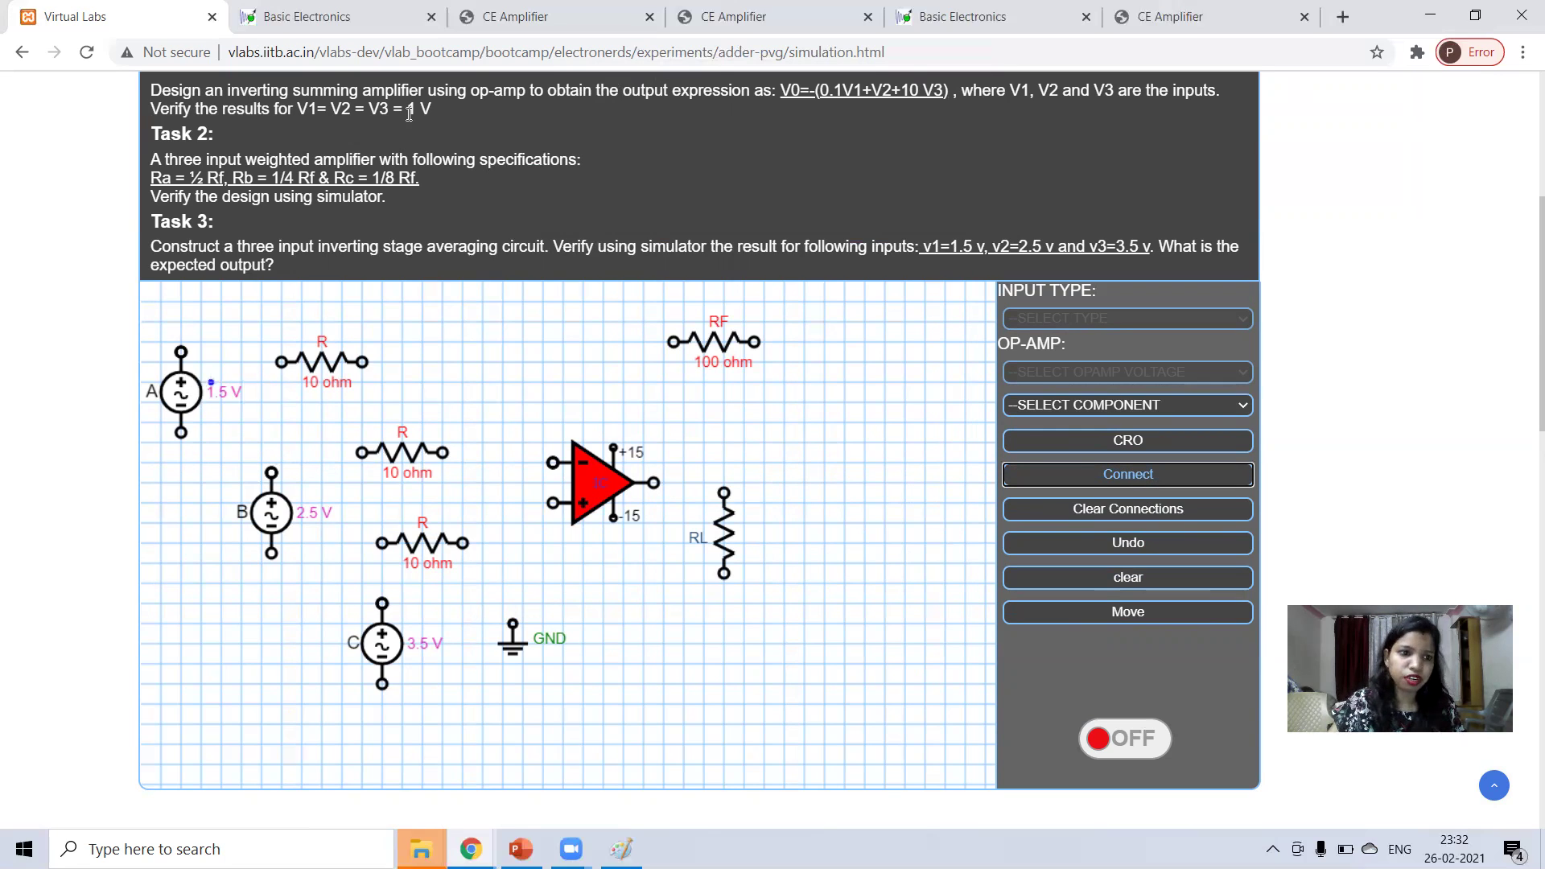
left_click(181, 352)
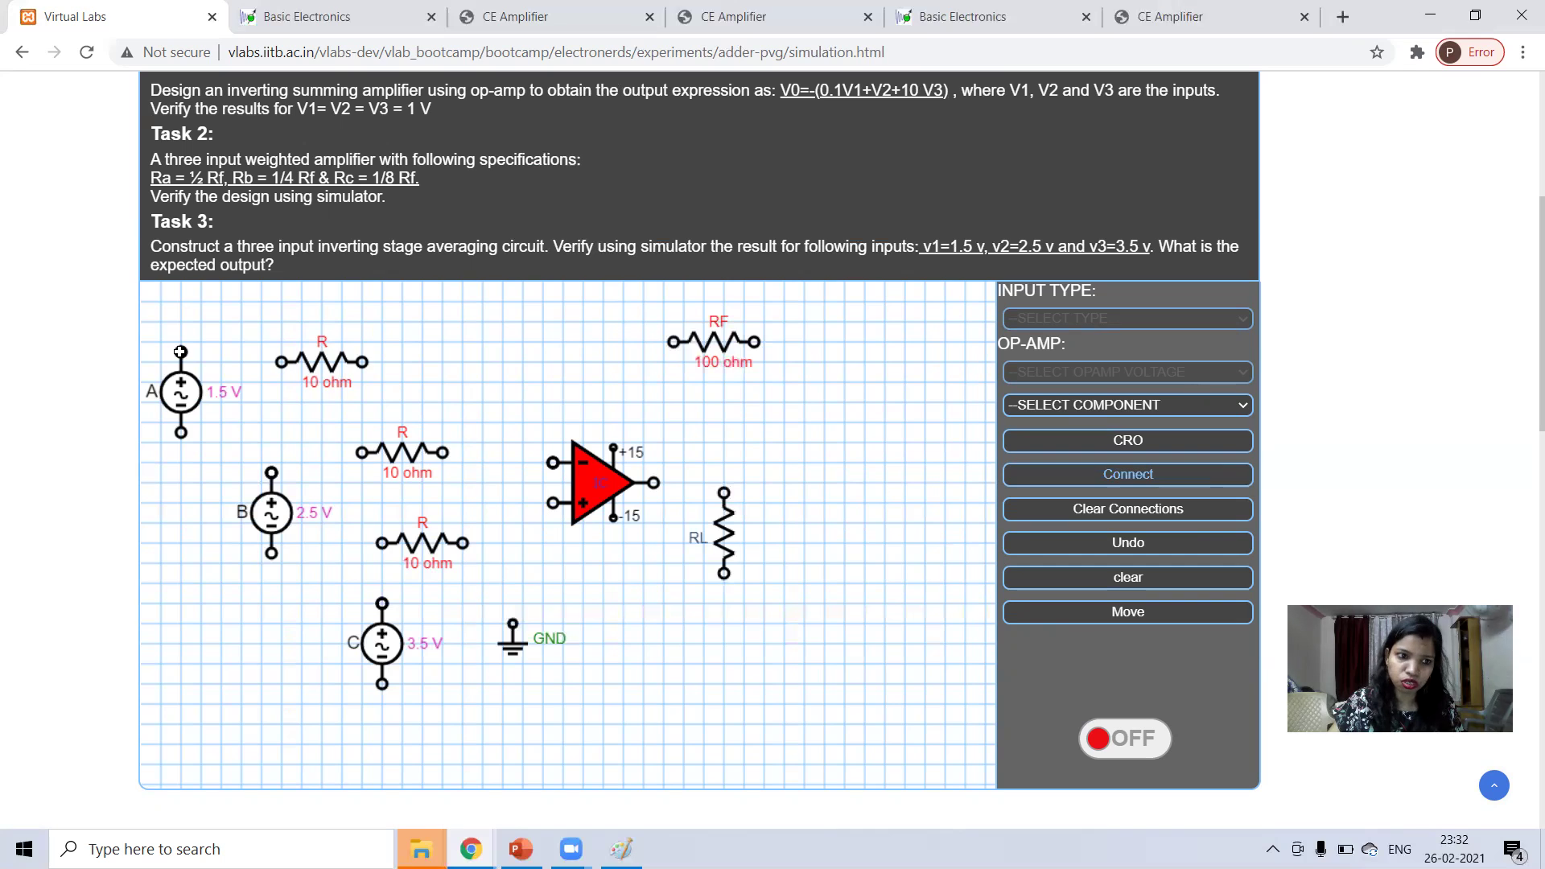
left_click(283, 363)
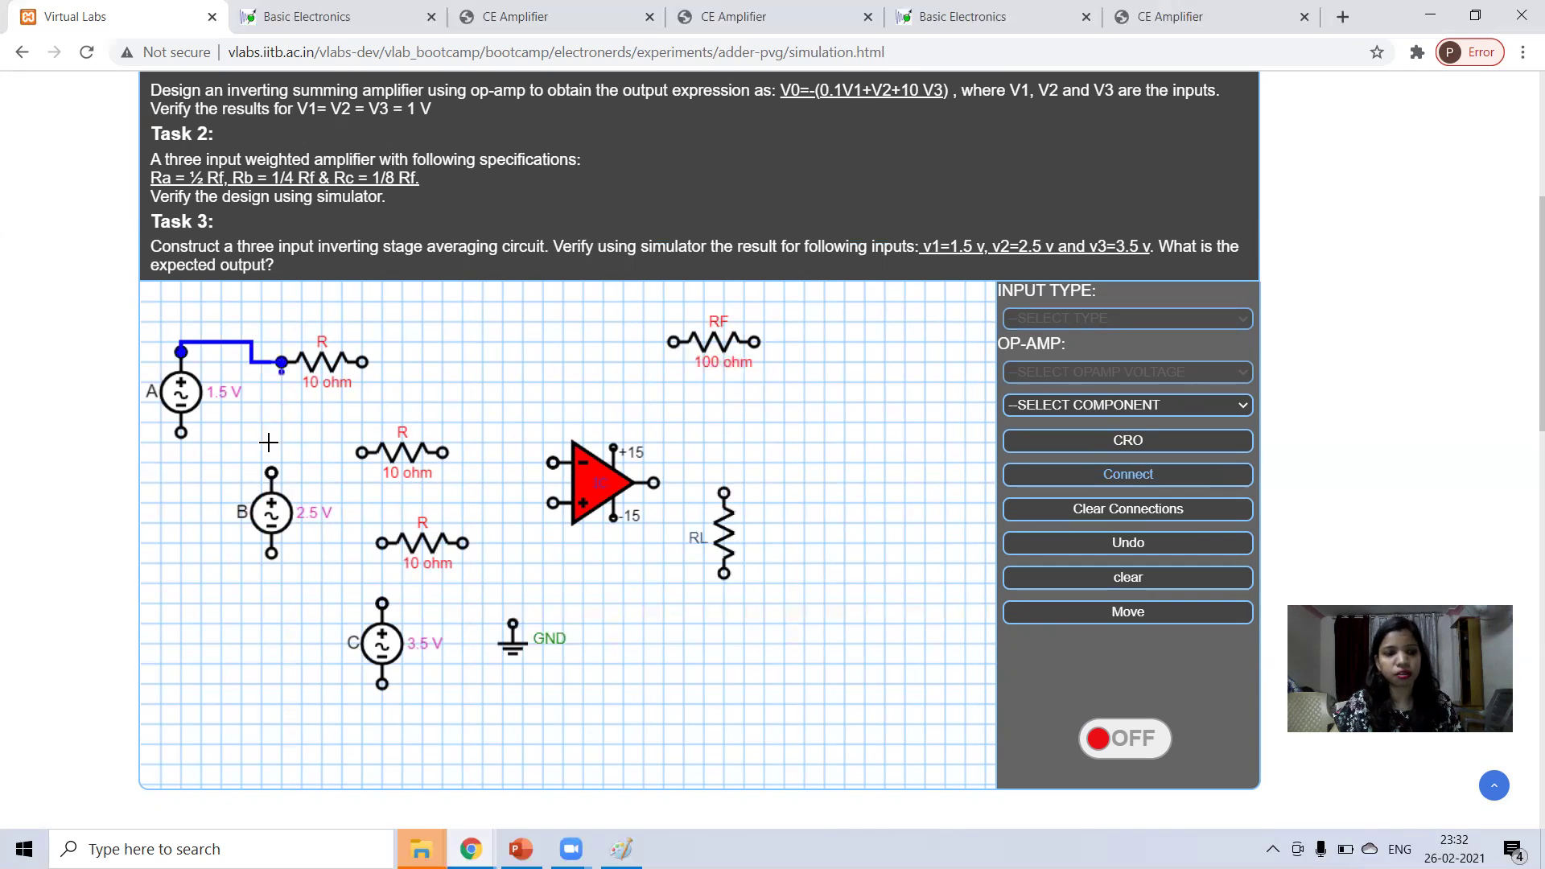
left_click(270, 470)
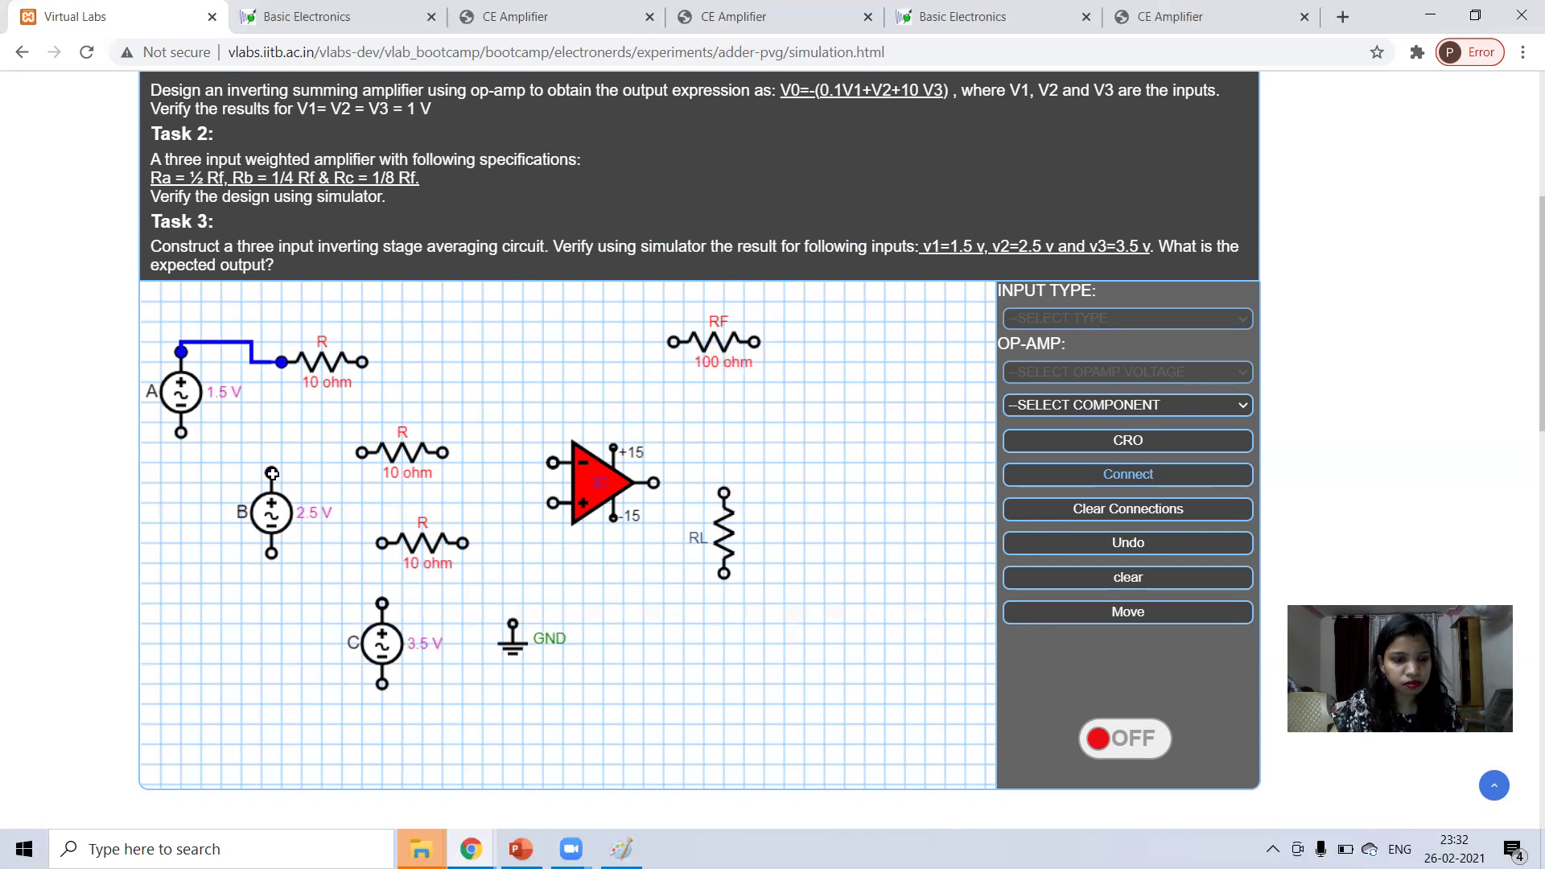
left_click(363, 454)
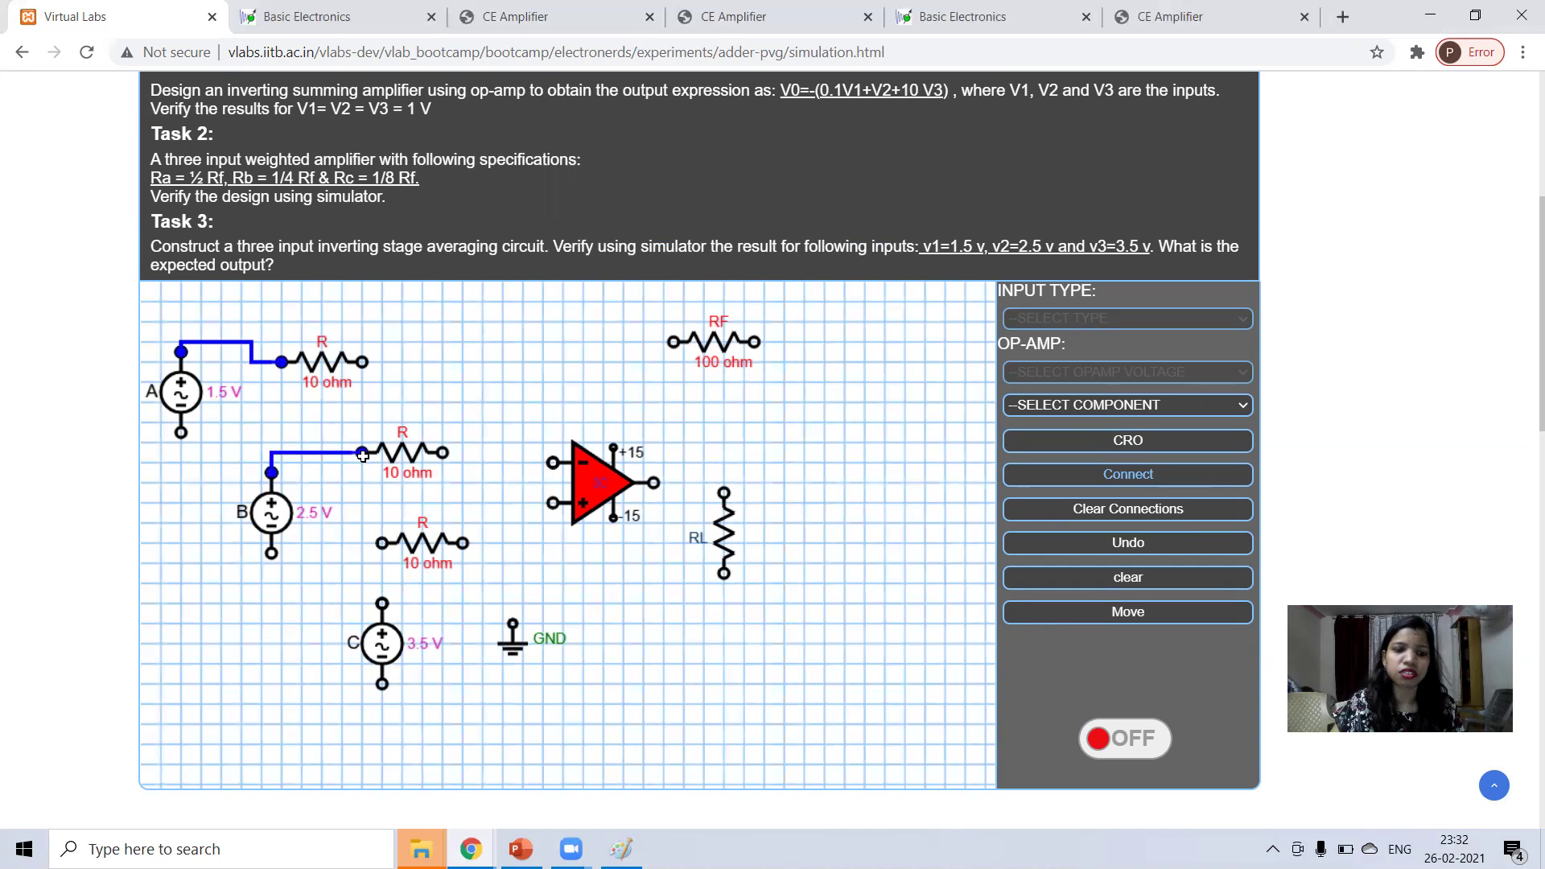
left_click(383, 605)
left_click(383, 545)
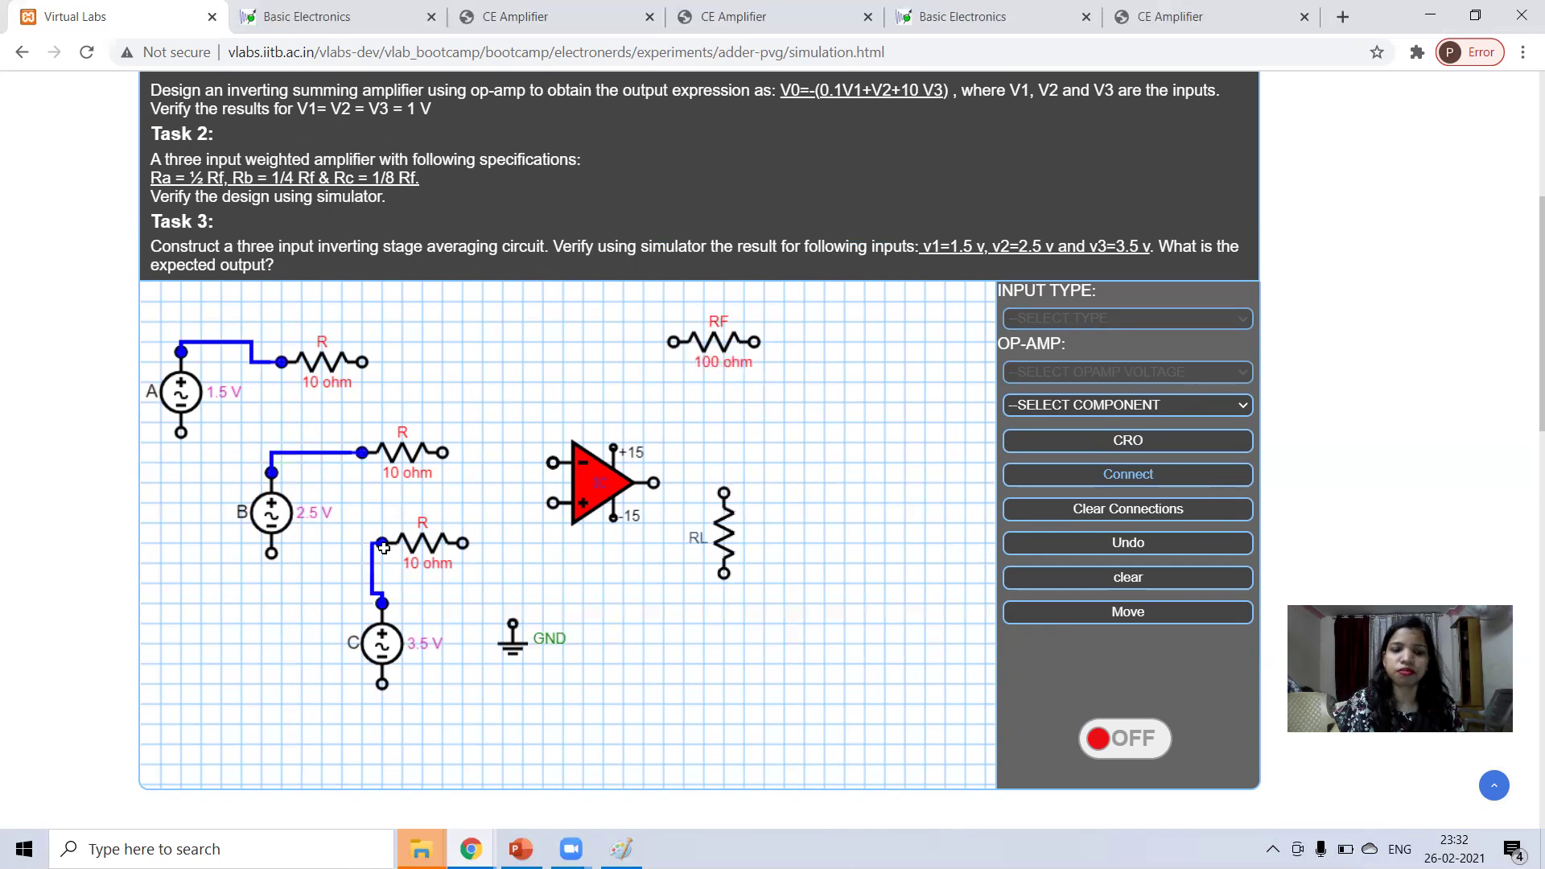
Step: Join the three resistors' right ends and wire the junction to the op-amp's inverting input
left_click(363, 363)
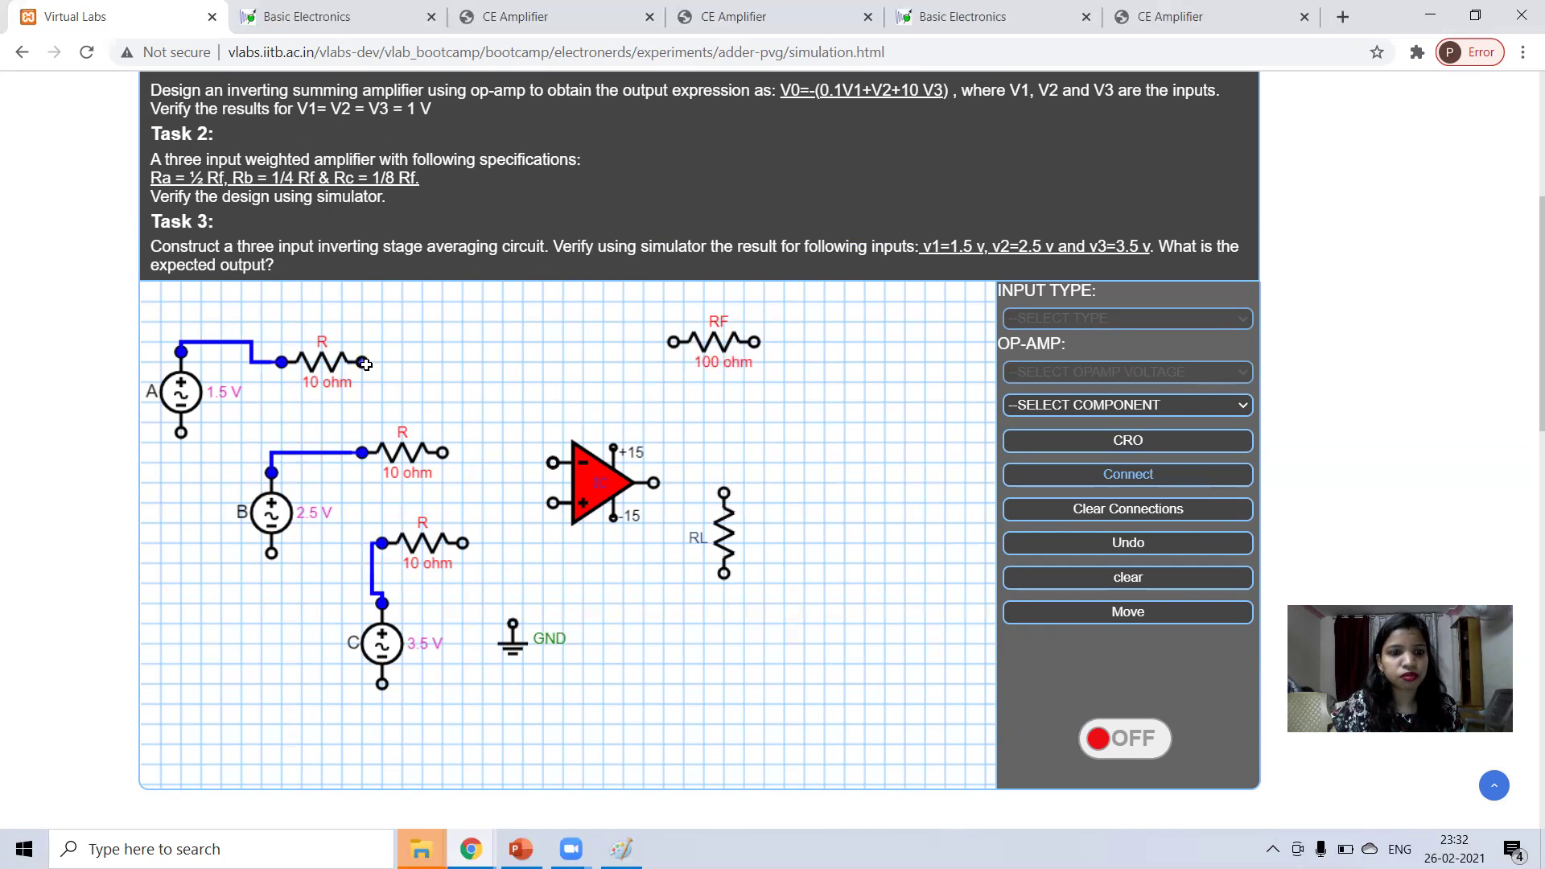
left_click(444, 453)
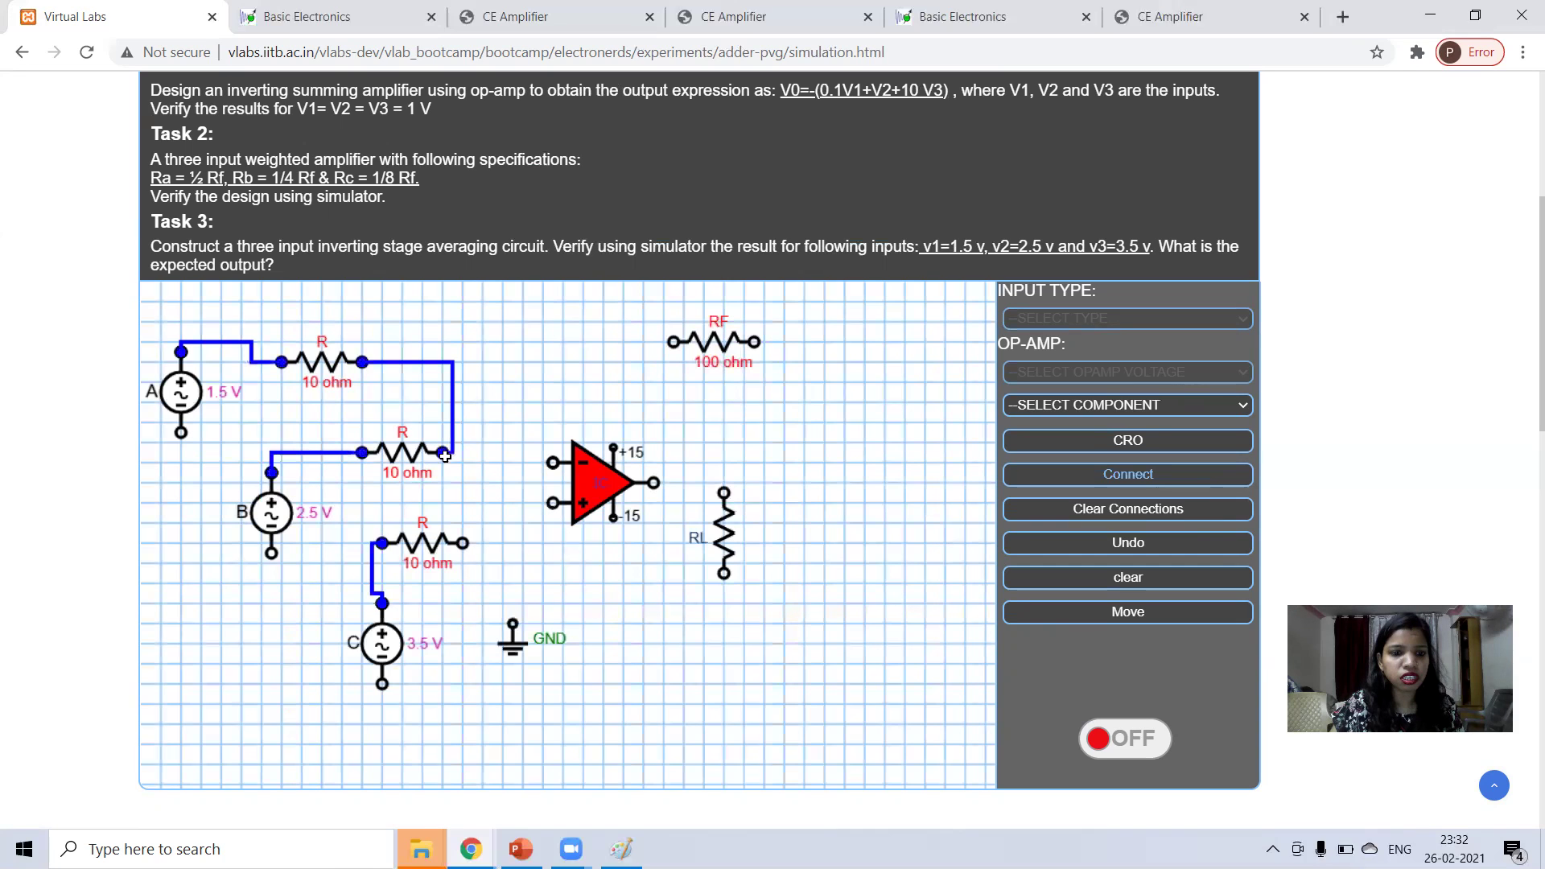
left_click(465, 544)
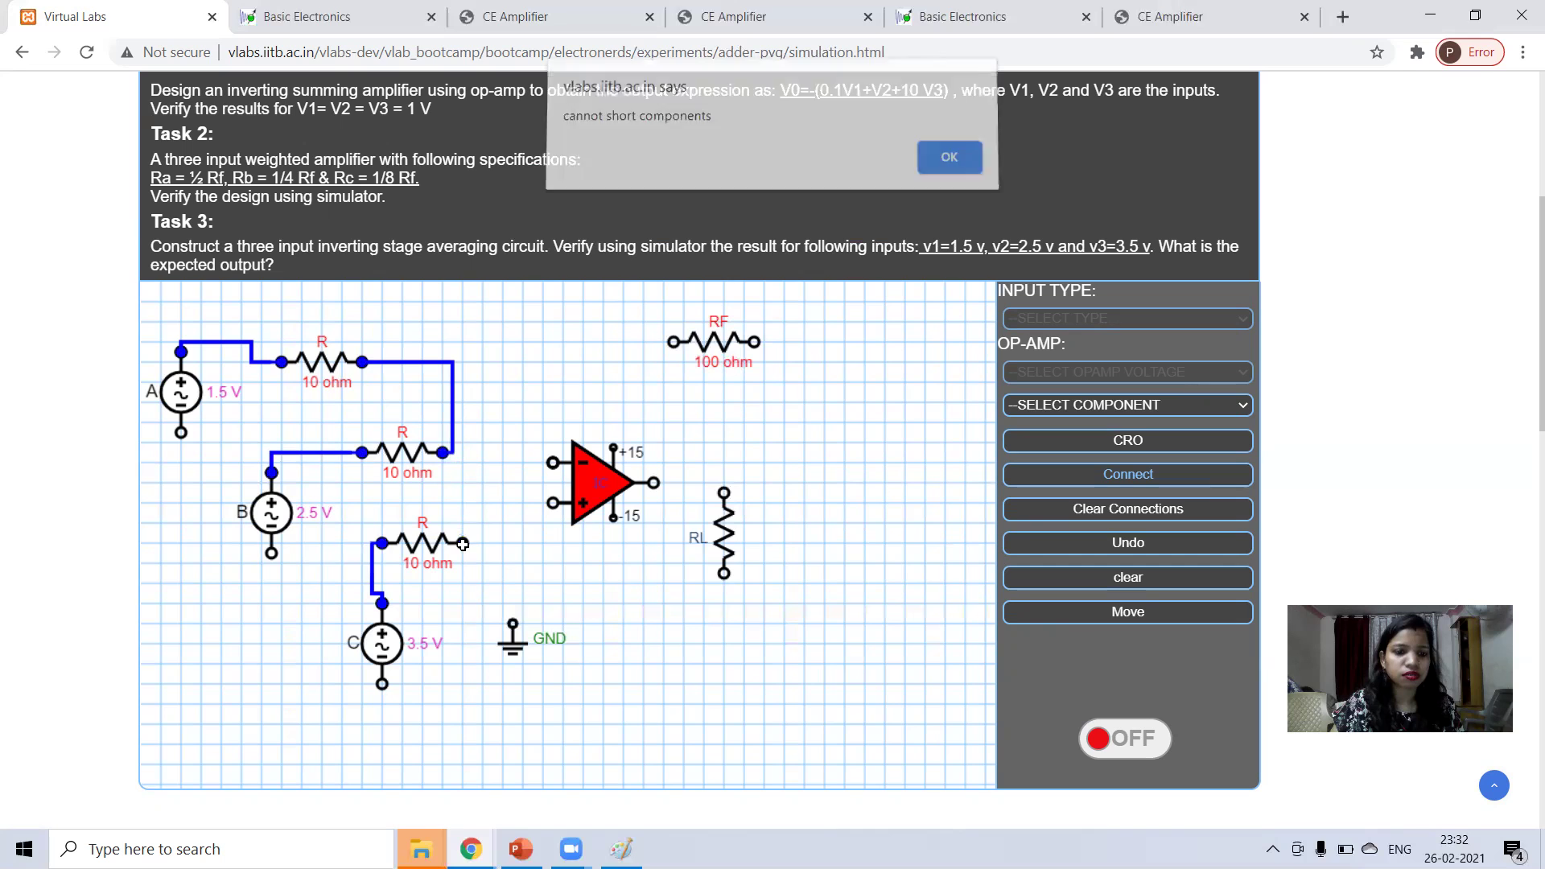
left_click(932, 166)
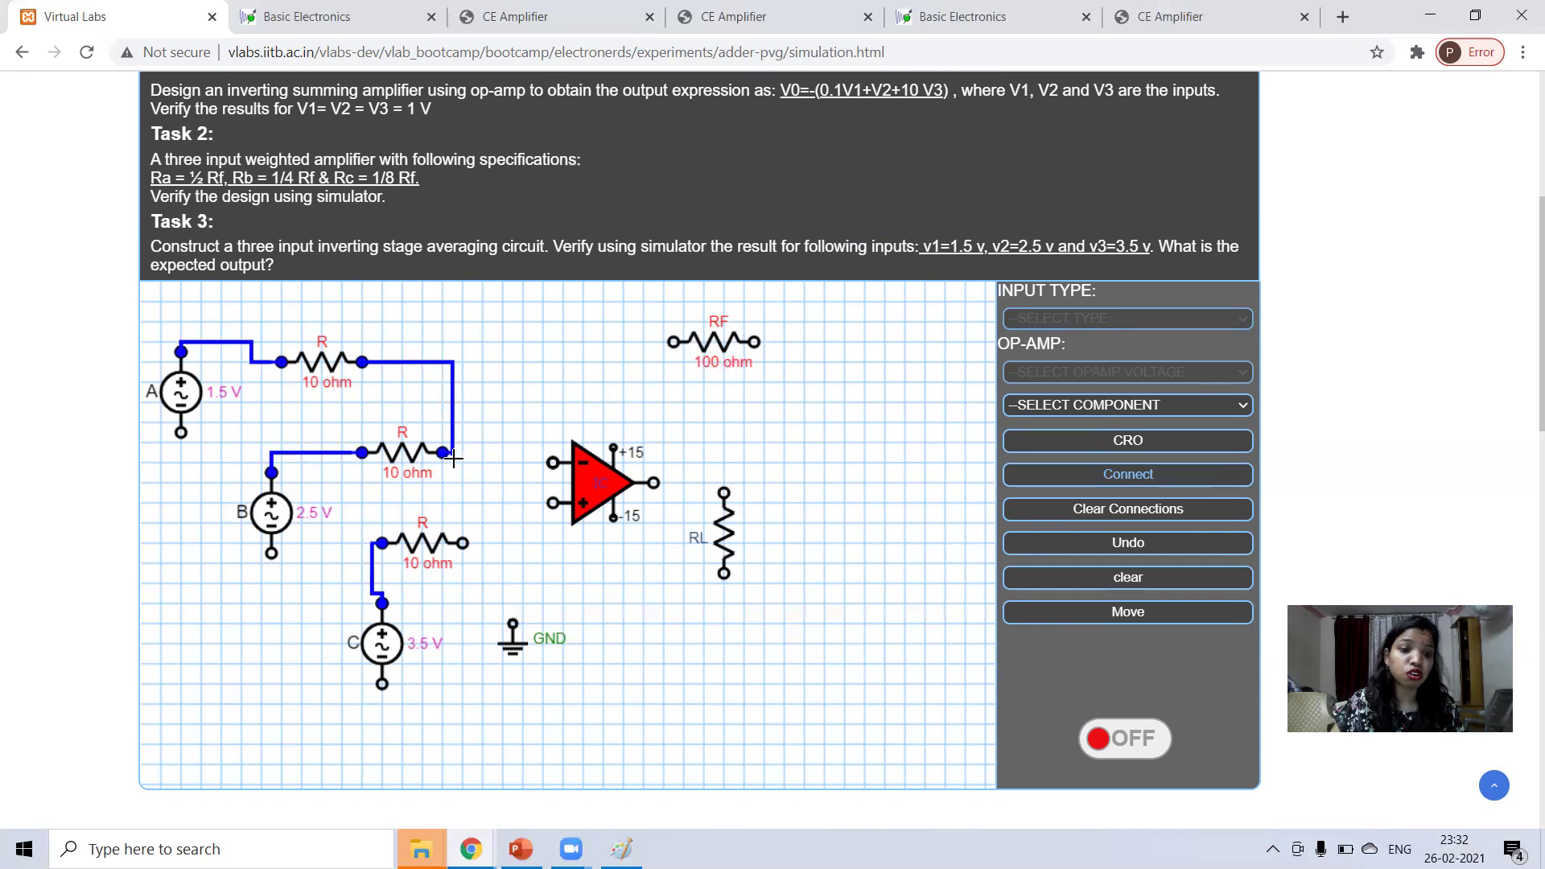
left_click(462, 544)
left_click(442, 453)
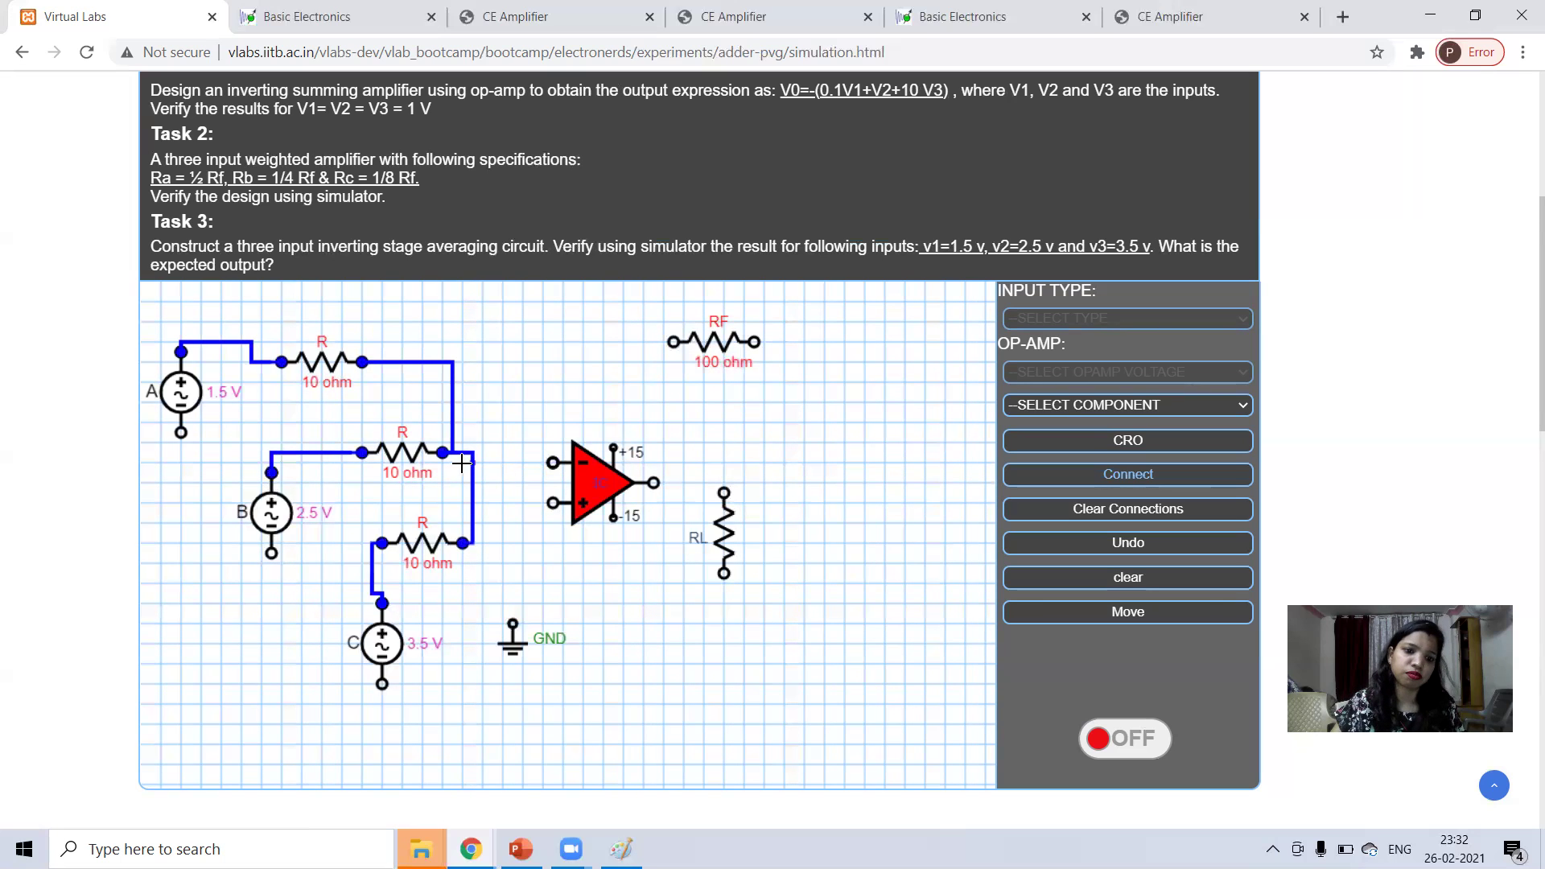
left_click_drag(441, 453, 553, 463)
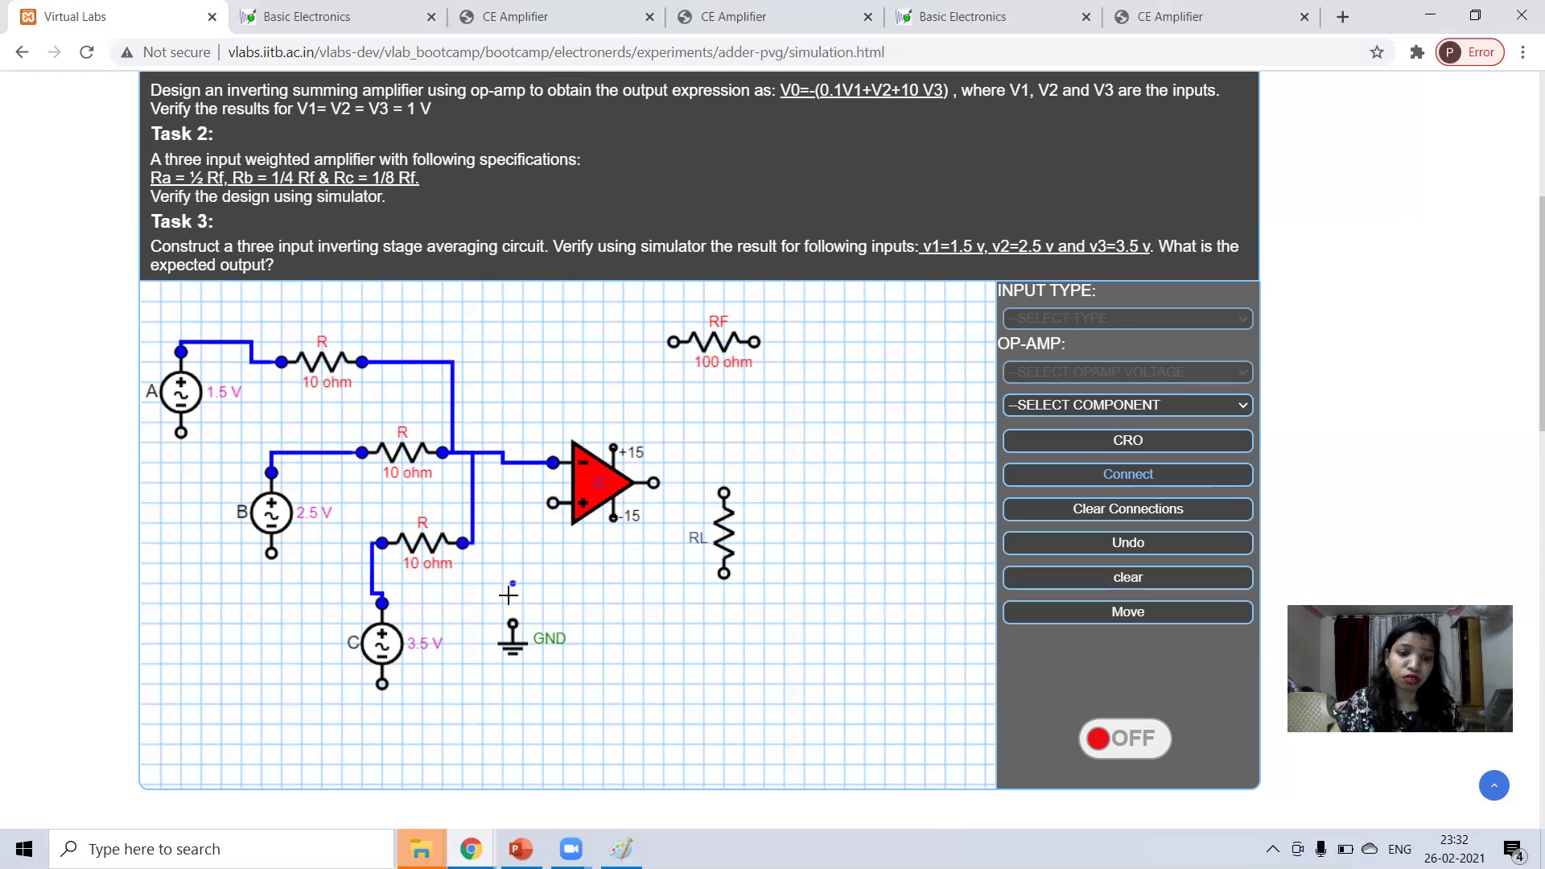
Step: Ground the non-inverting input, connect RF from inverting input to output, and wire the output to RL
left_click(512, 626)
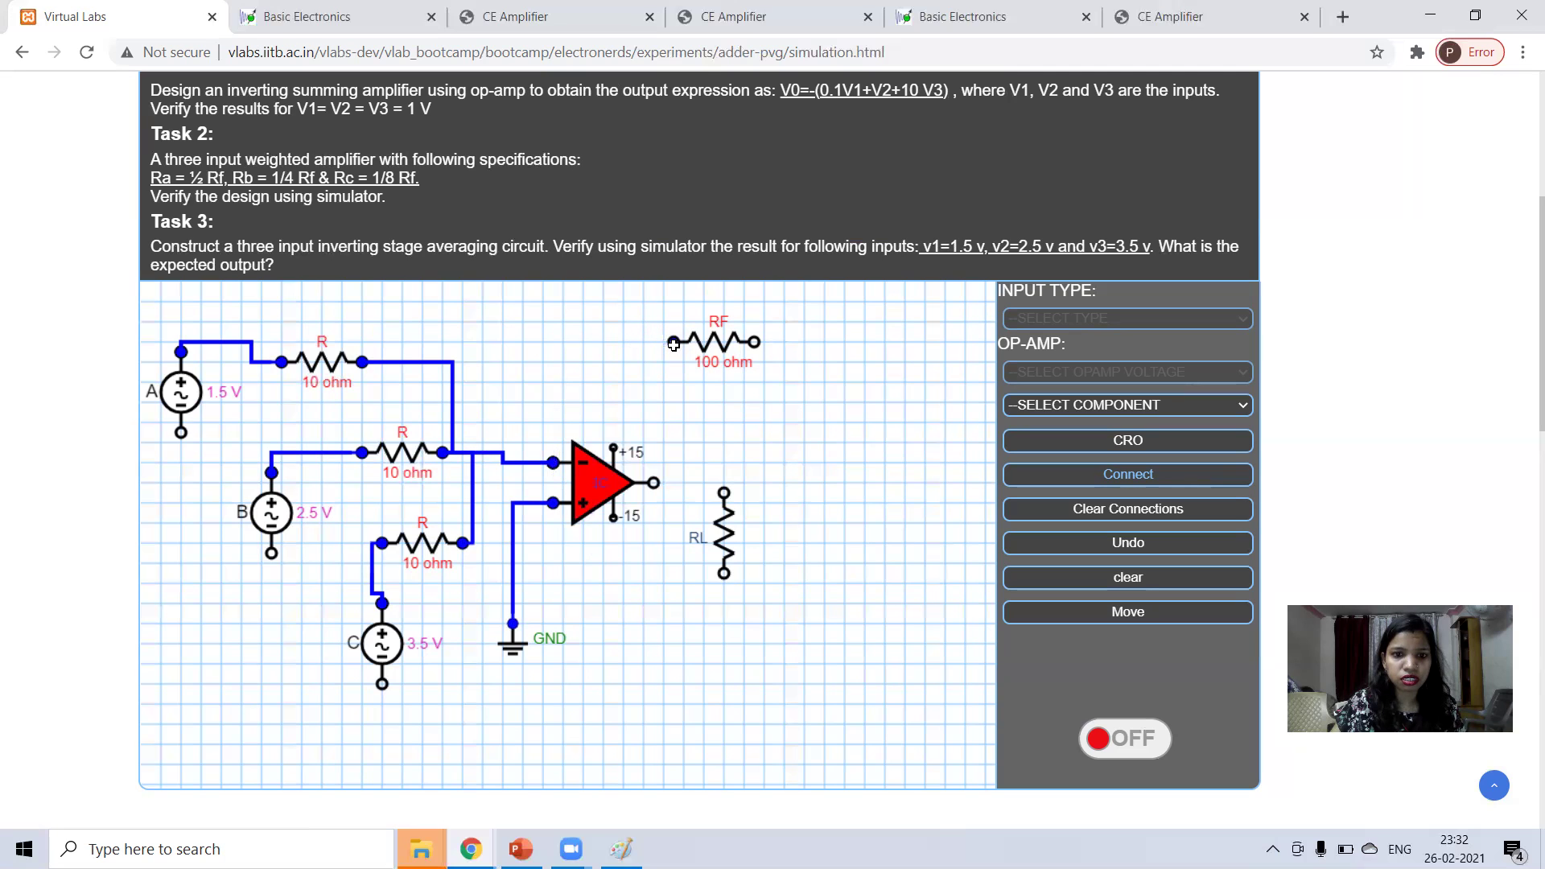
left_click(552, 463)
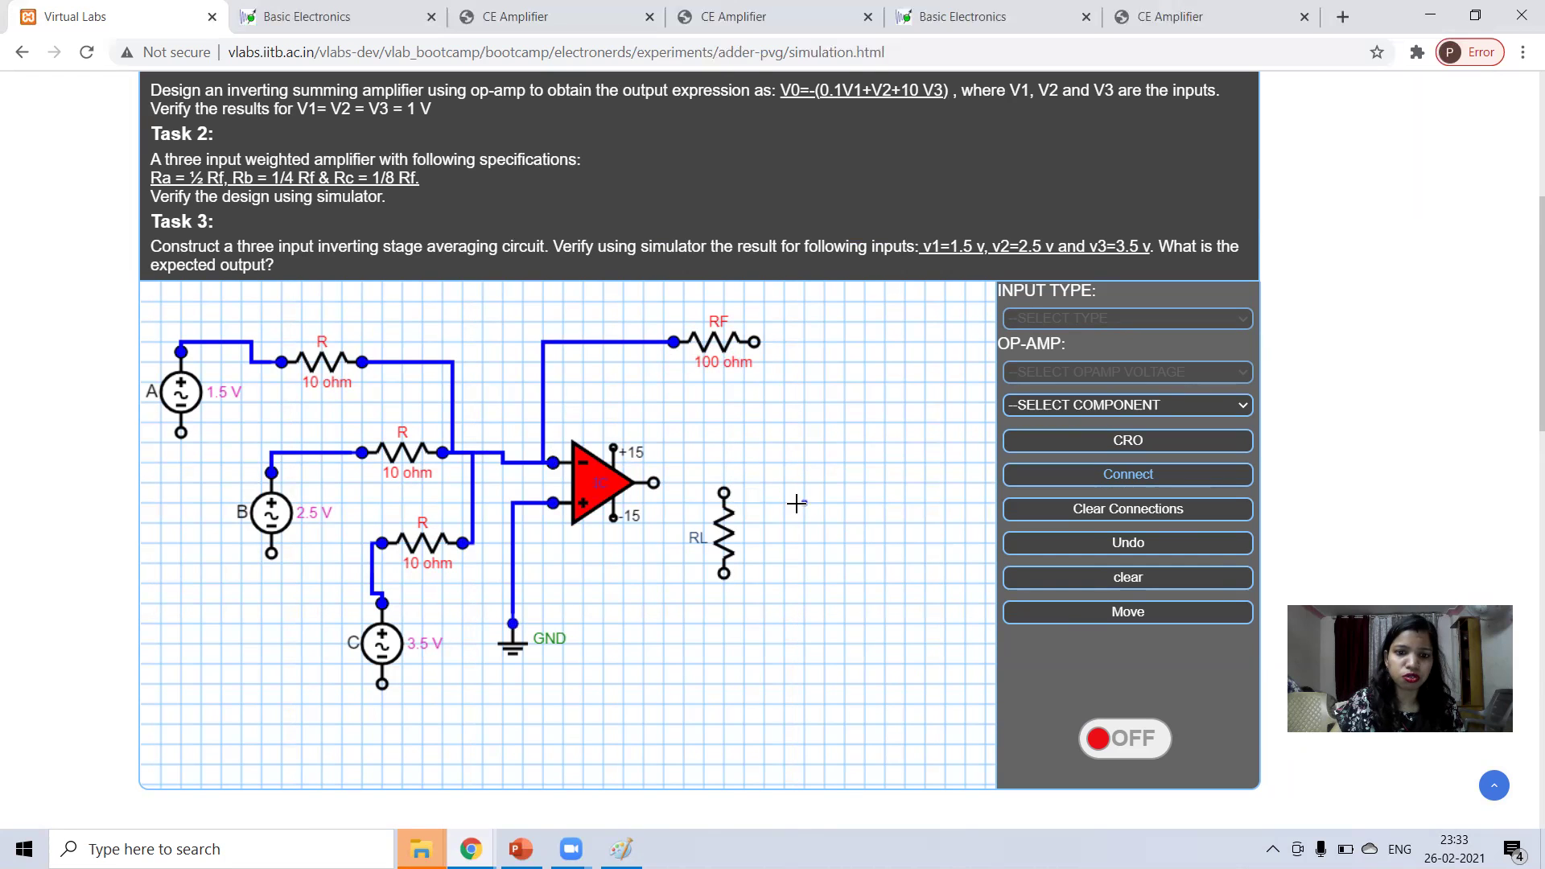
left_click(727, 493)
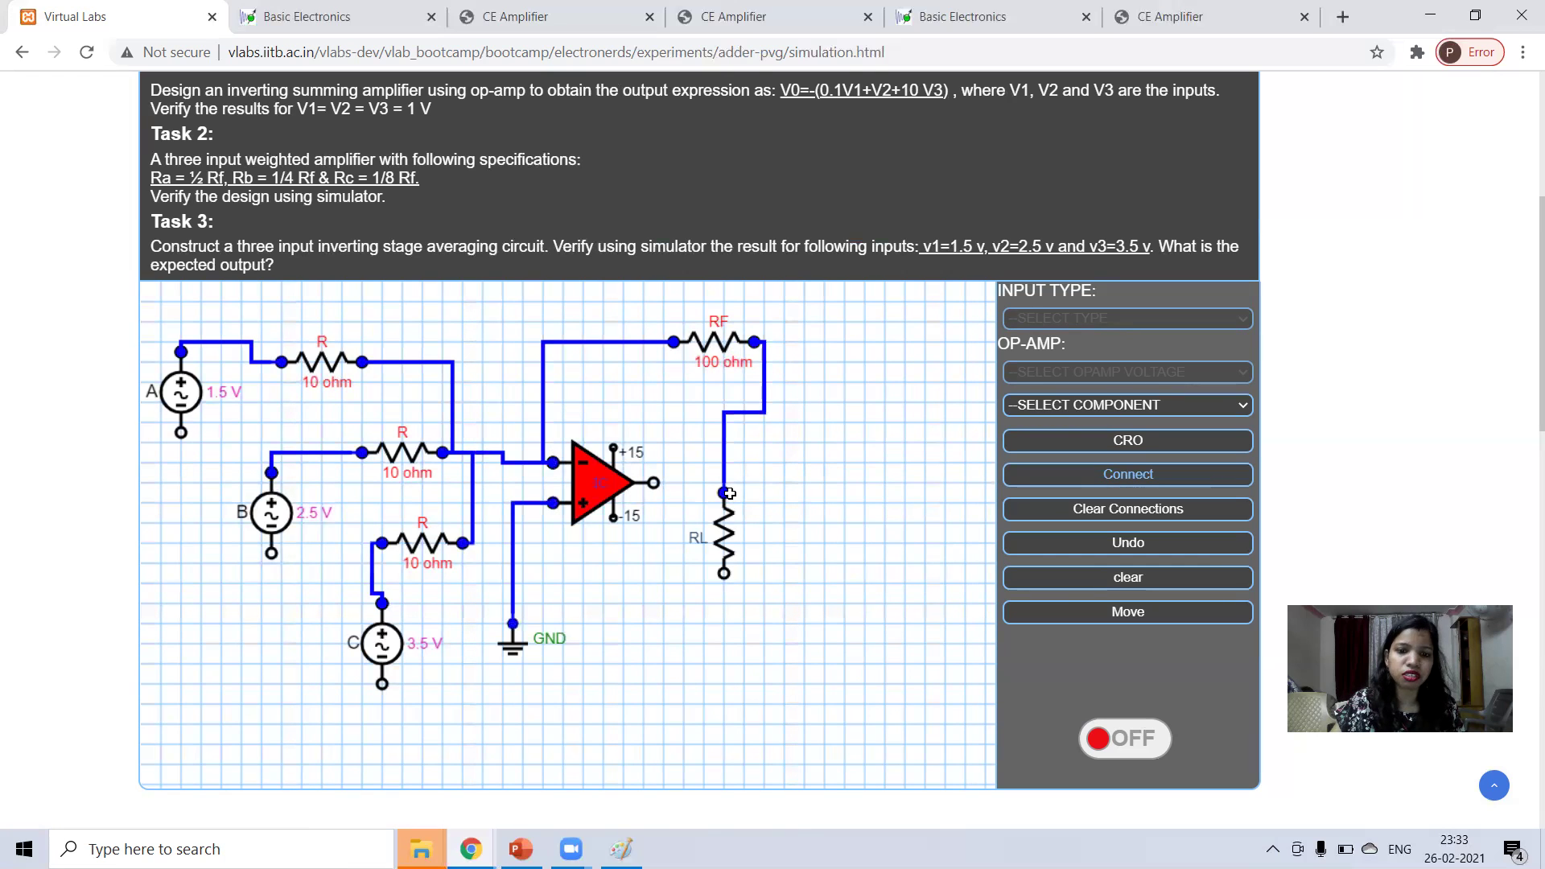
left_click(653, 483)
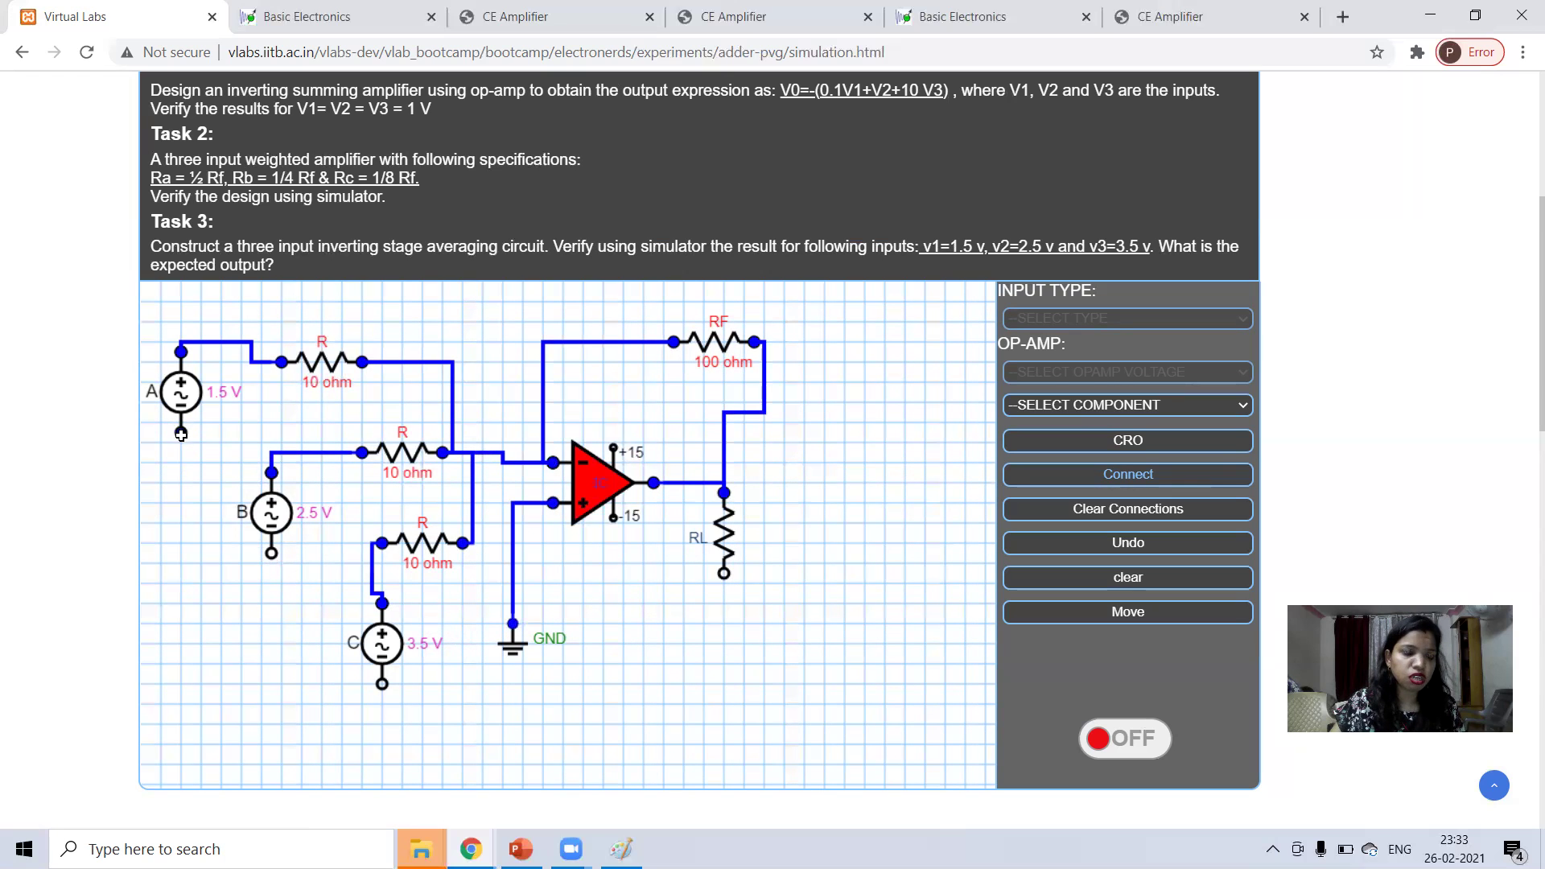
Step: Tie the bottoms of sources A, B and C together to GND, and ground RL's bottom terminal
left_click(181, 654)
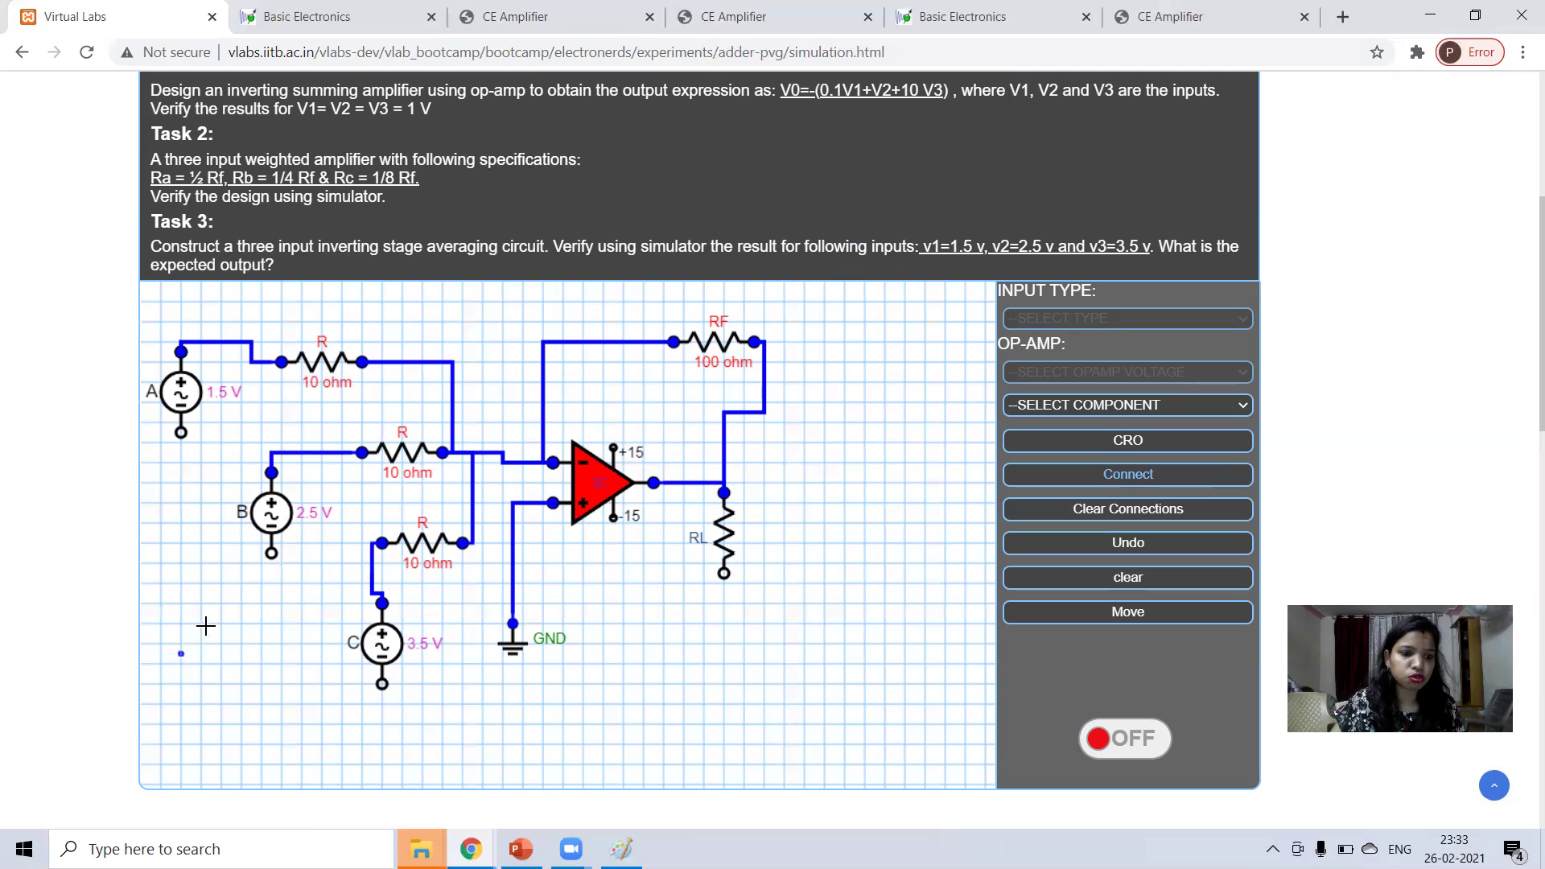
left_click(272, 553)
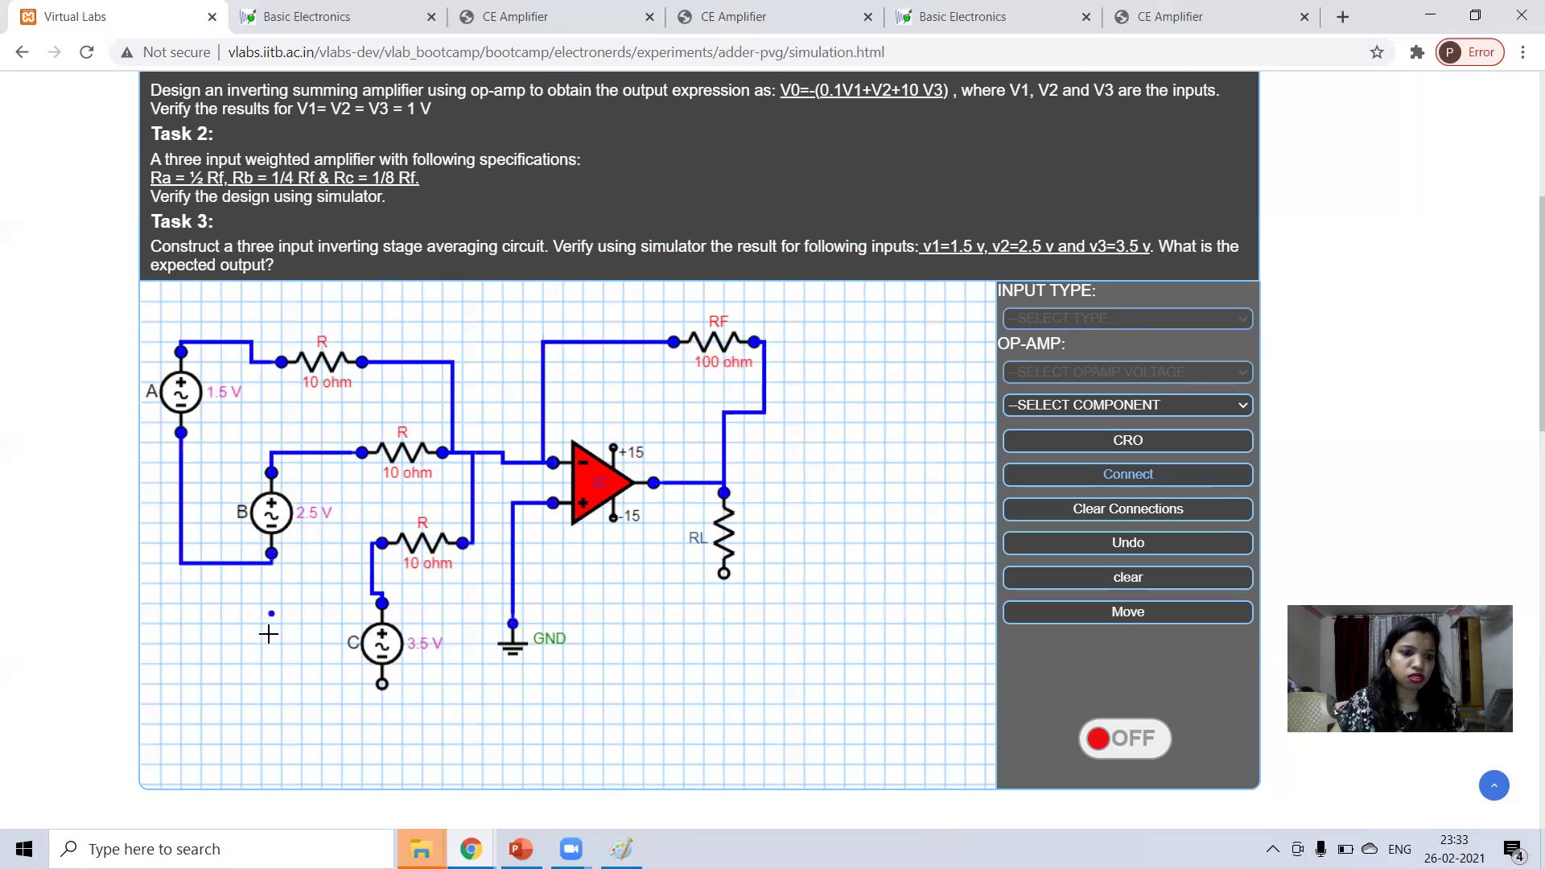
left_click(381, 686)
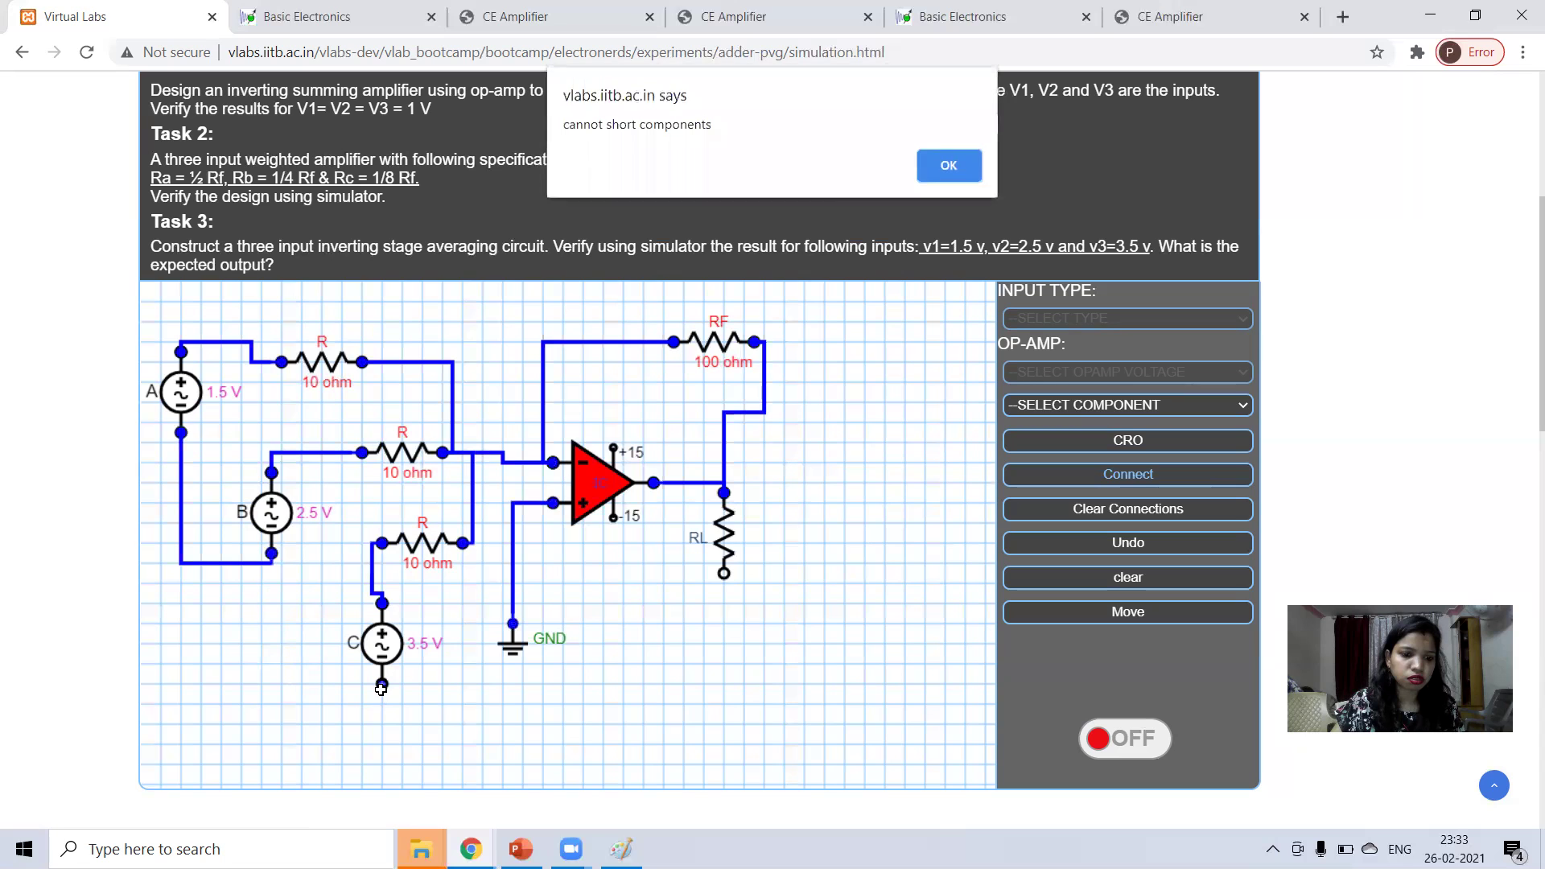
left_click(943, 167)
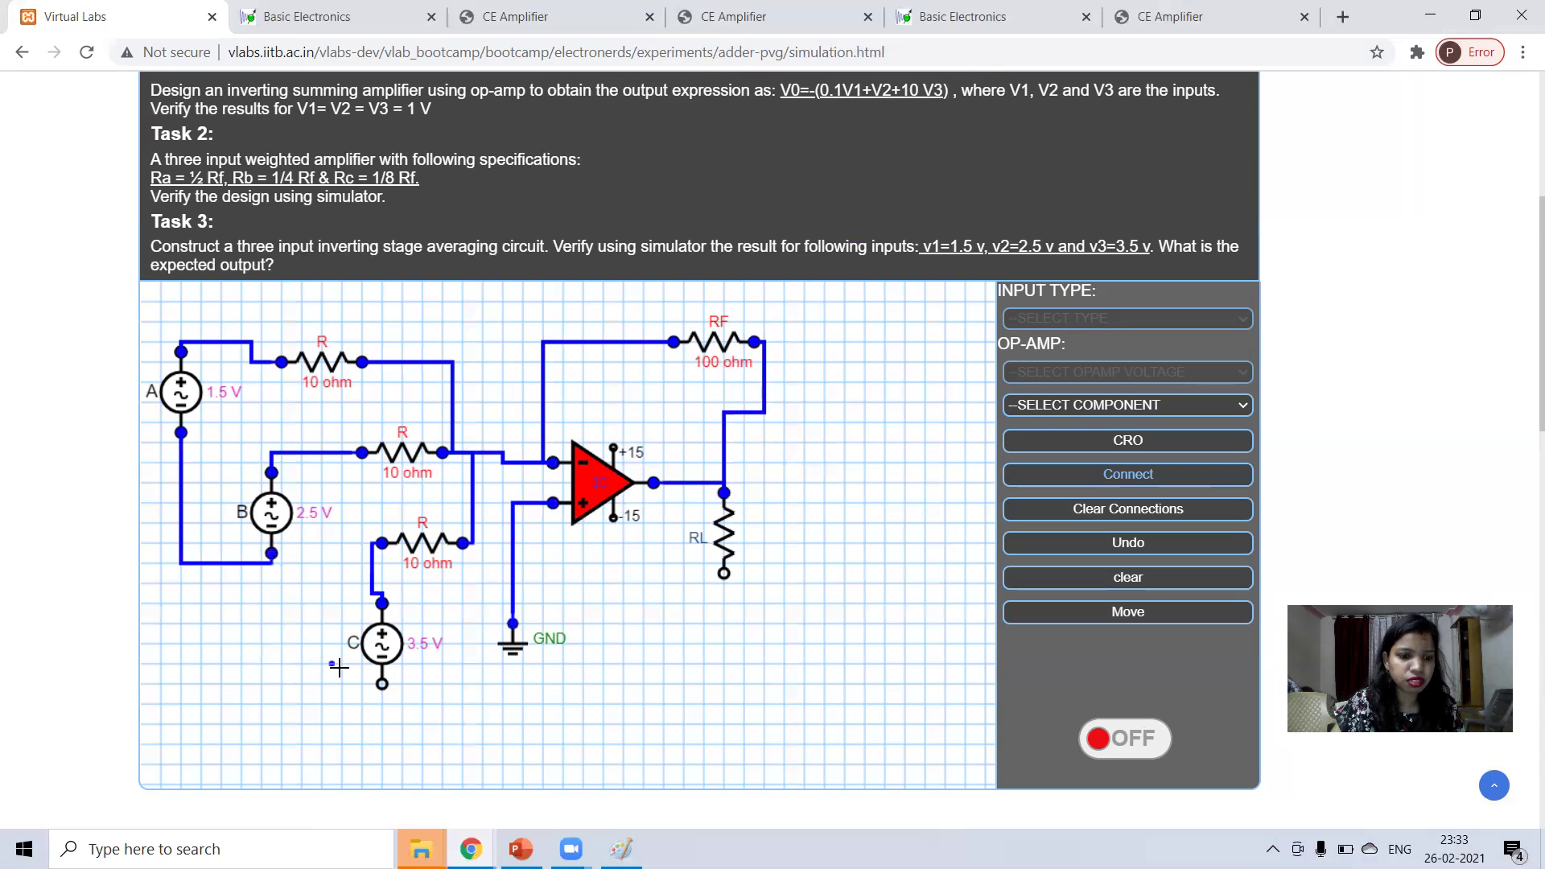
left_click(382, 686)
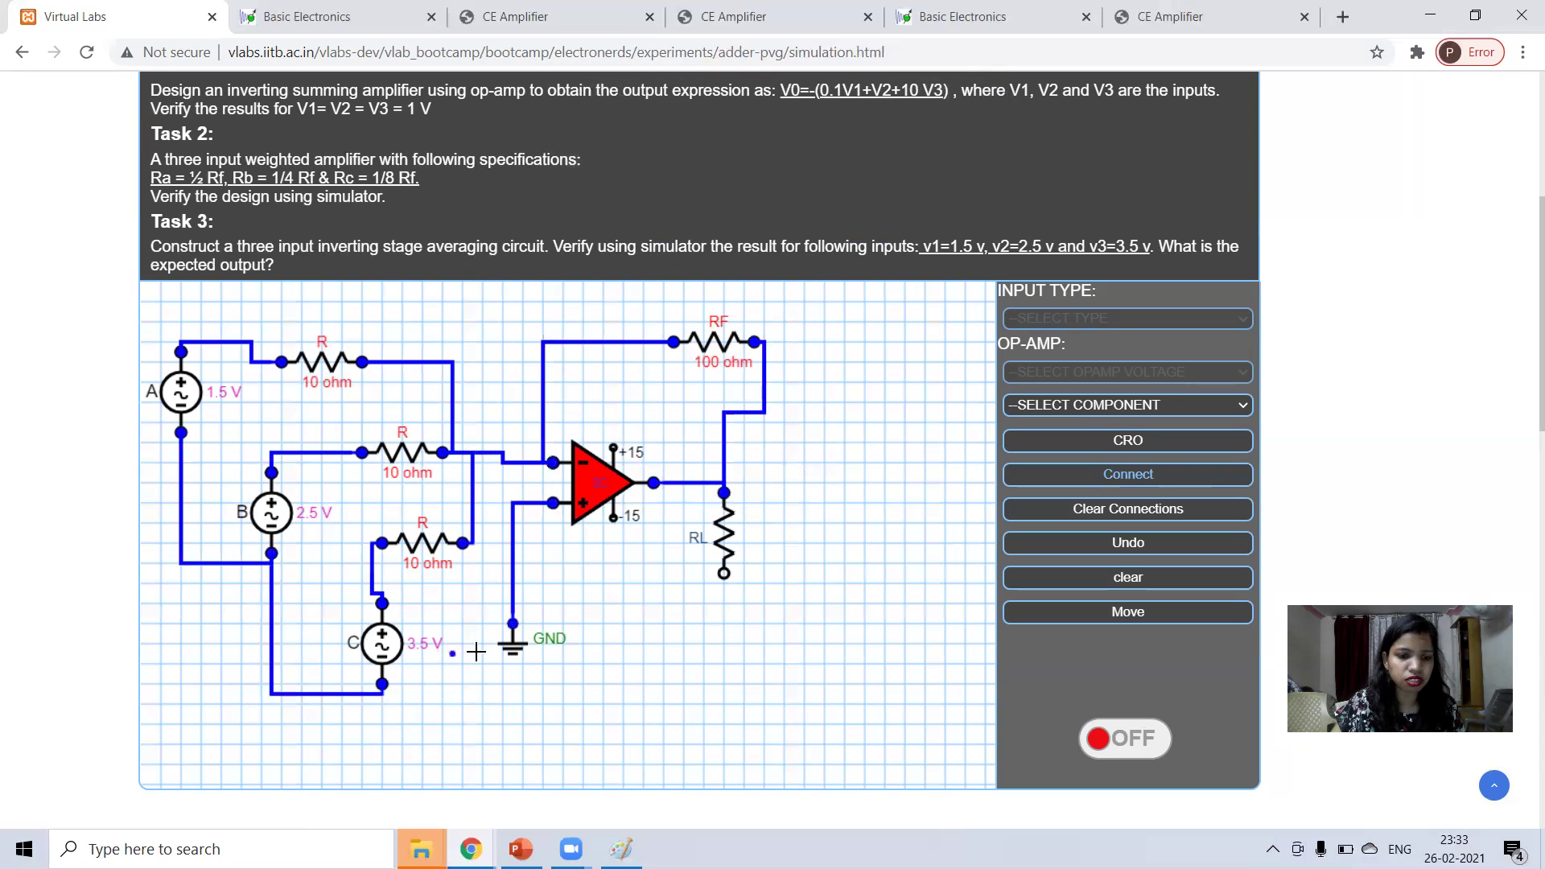
left_click(513, 626)
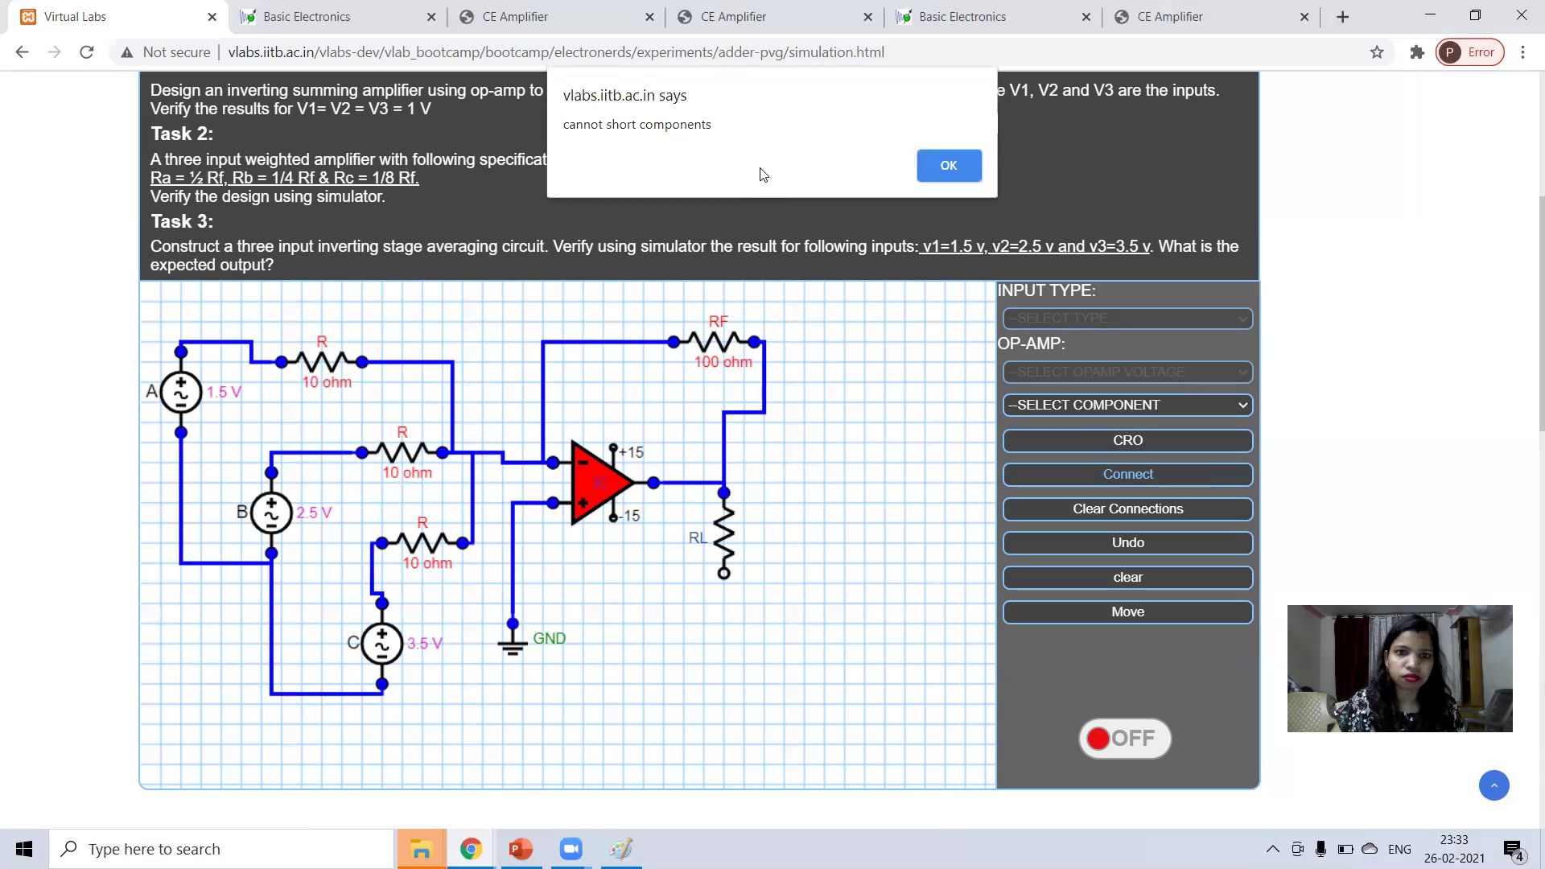
left_click(933, 165)
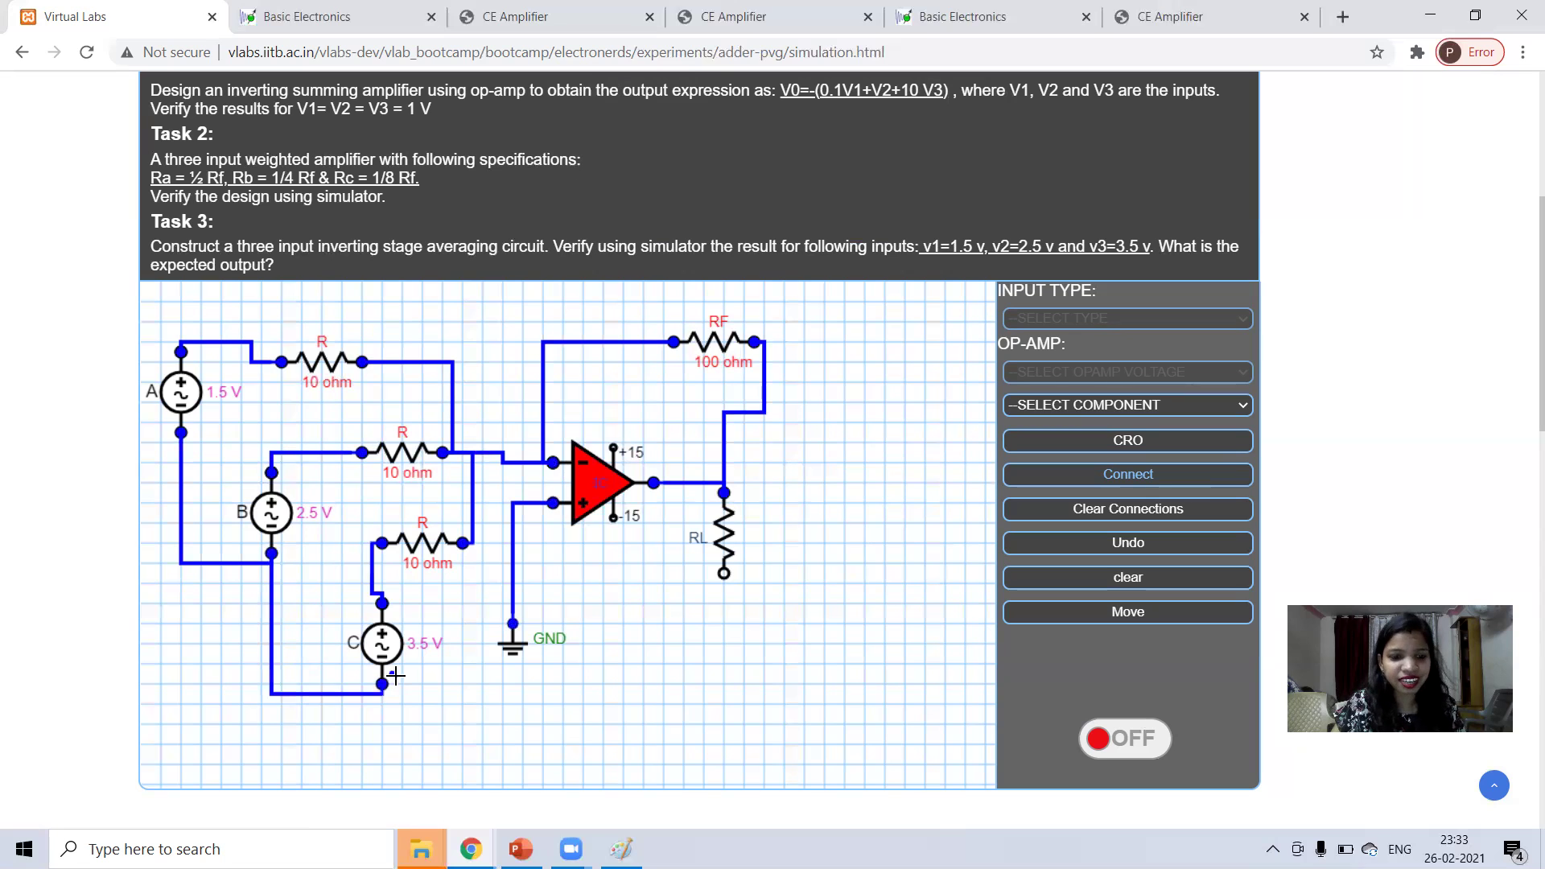
left_click(513, 626)
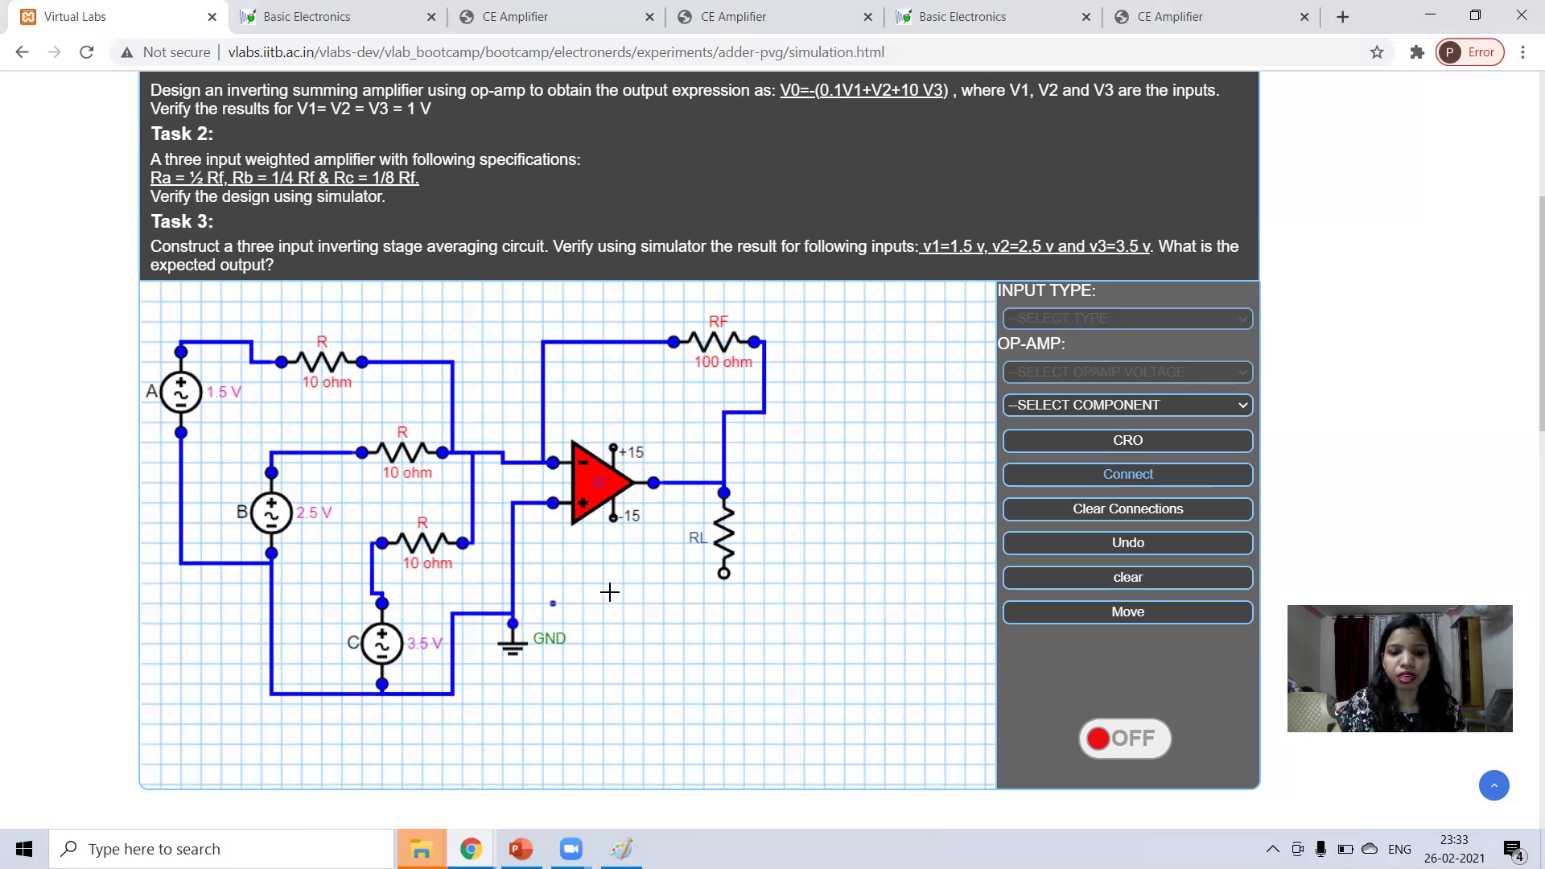
left_click(724, 576)
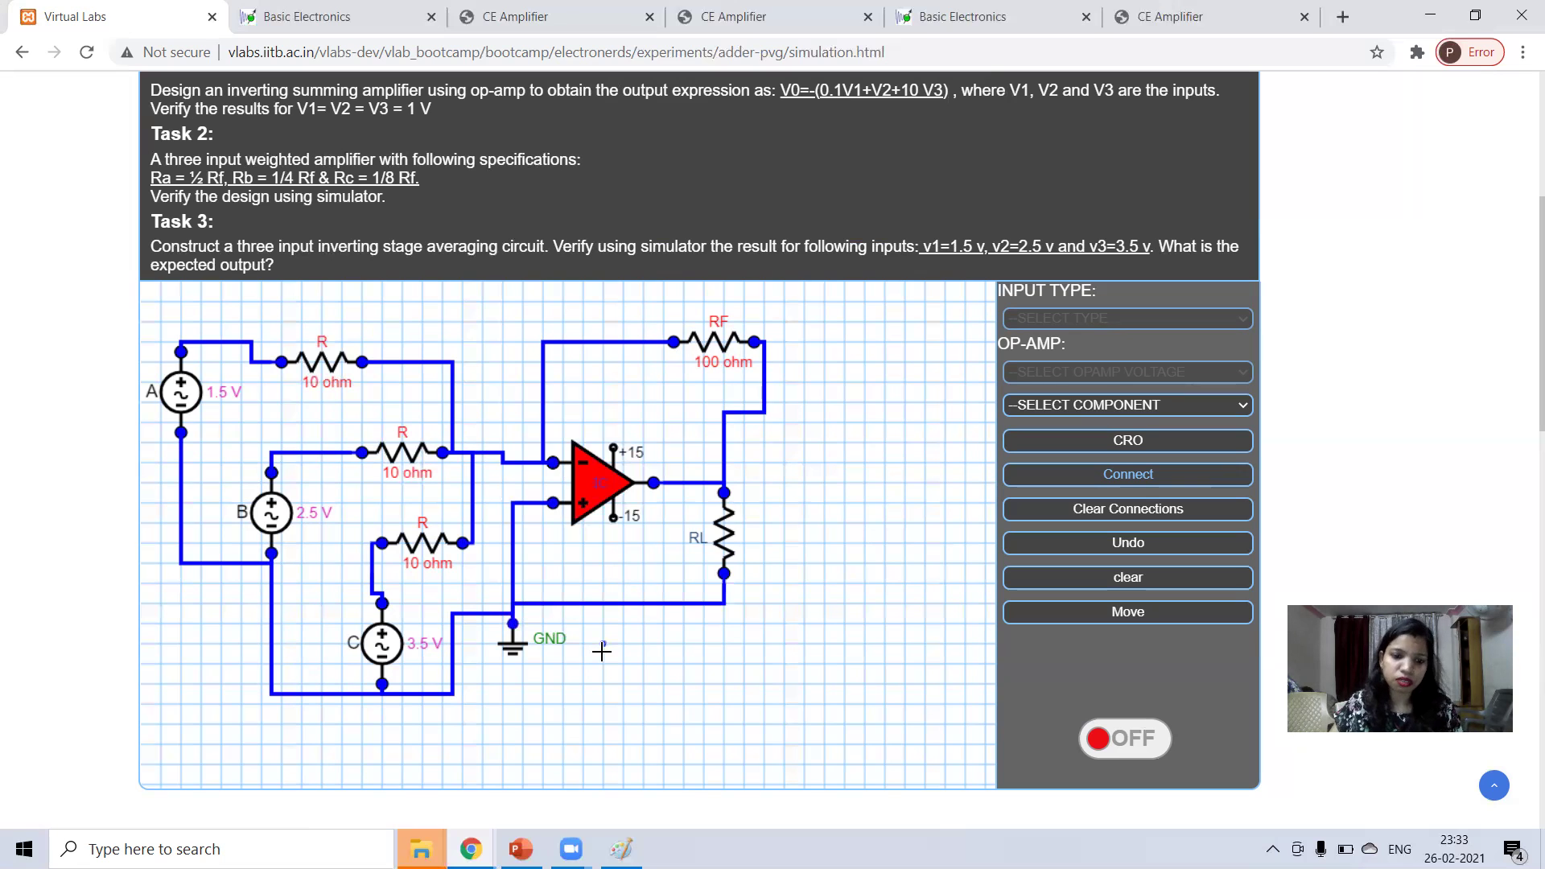
Step: Place a CRO beside GND and switch the simulation on
scroll(599, 652, "down", 1)
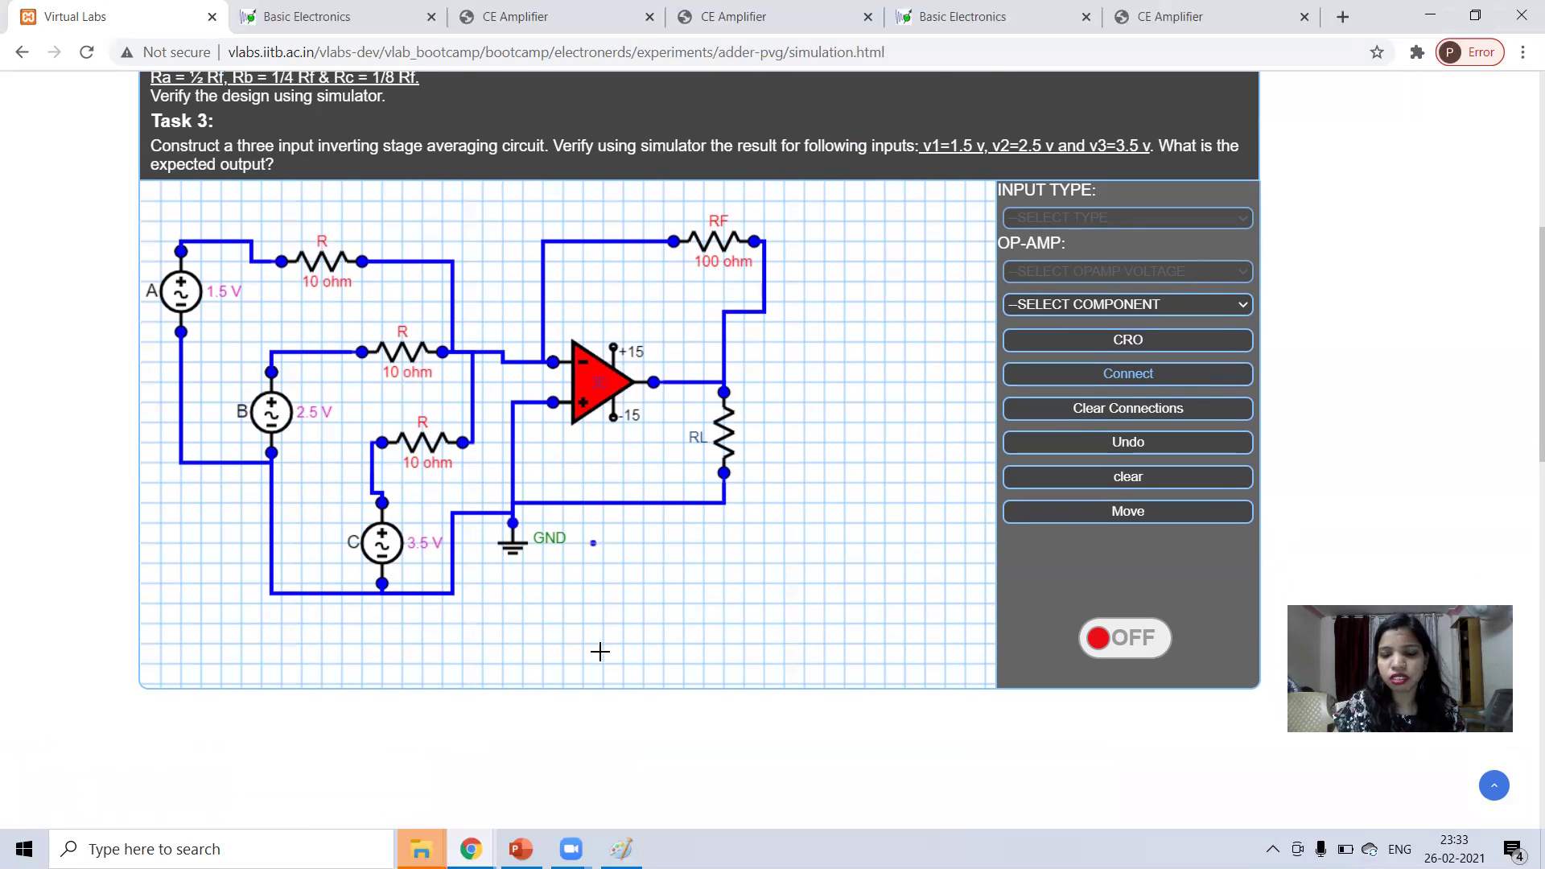
scroll(599, 651, "up", 1)
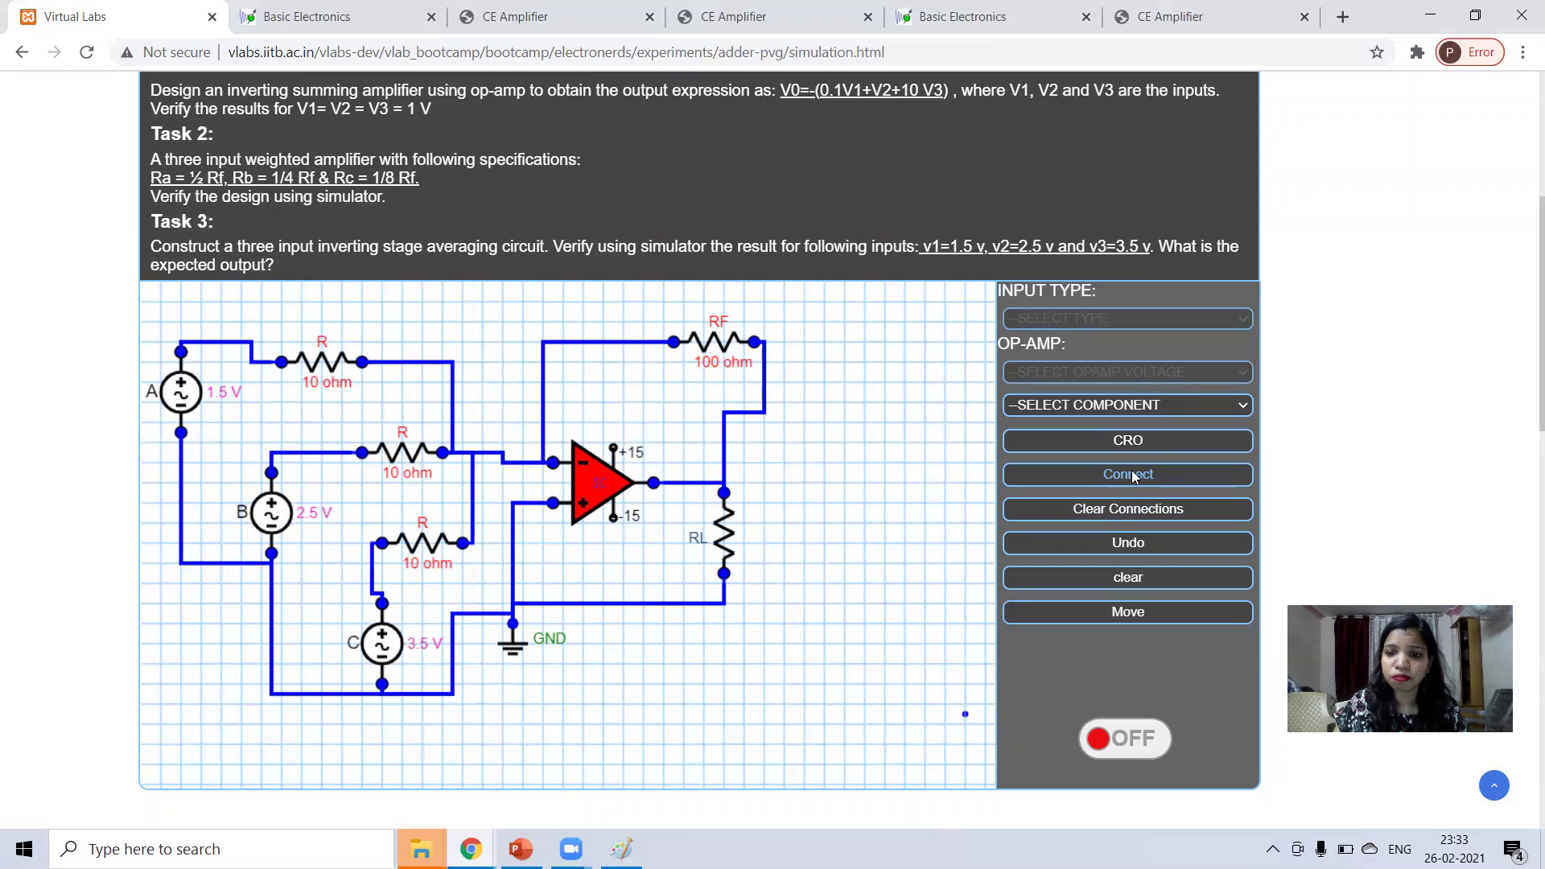
left_click(1123, 441)
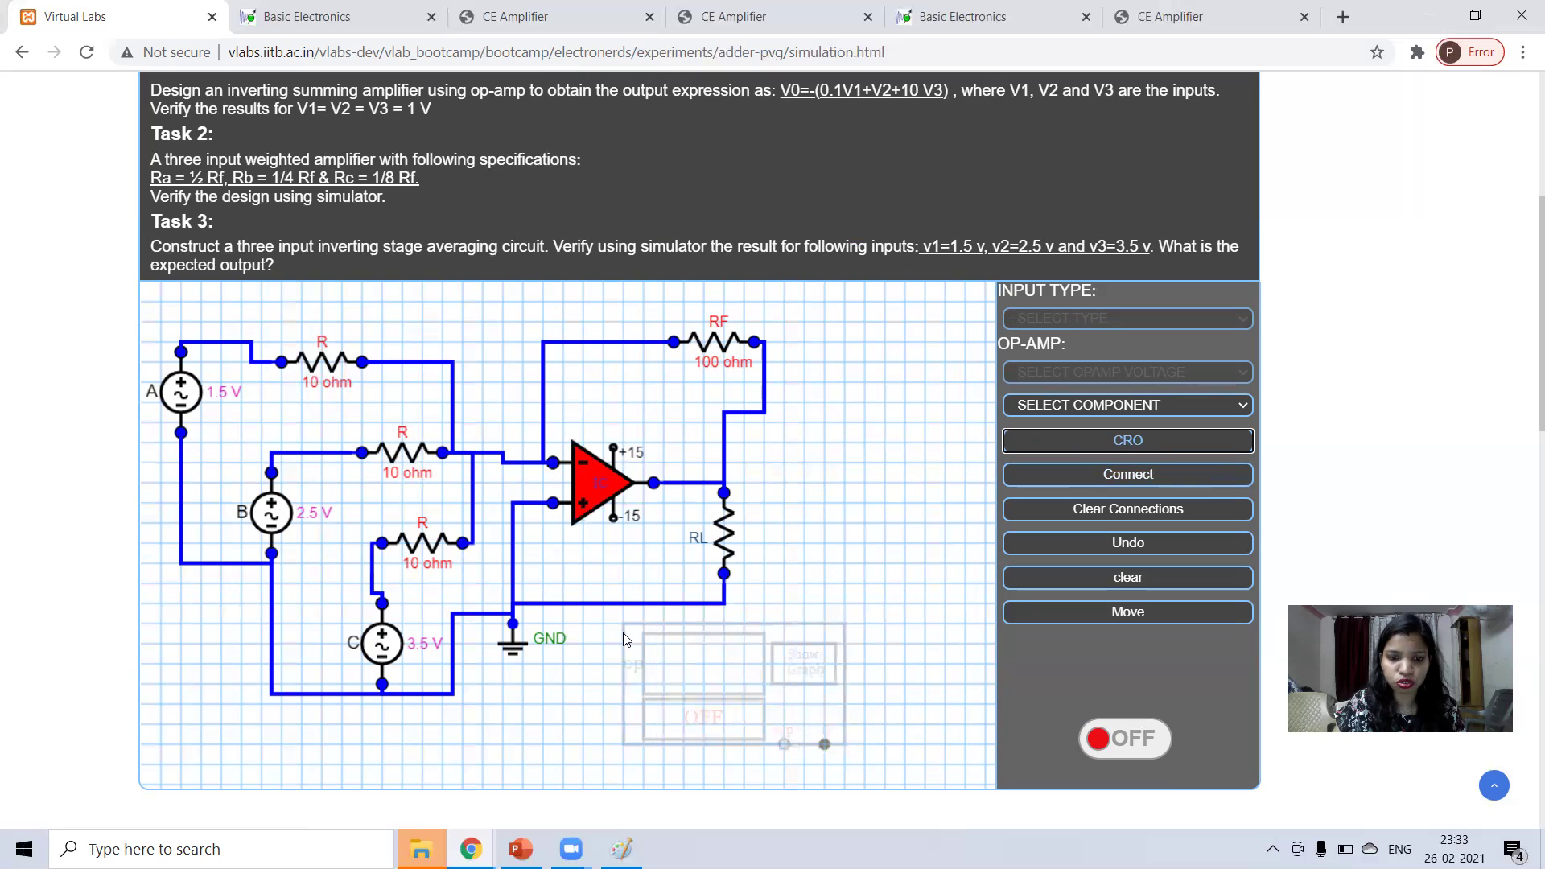
left_click(625, 639)
scroll(625, 639, "down", 1)
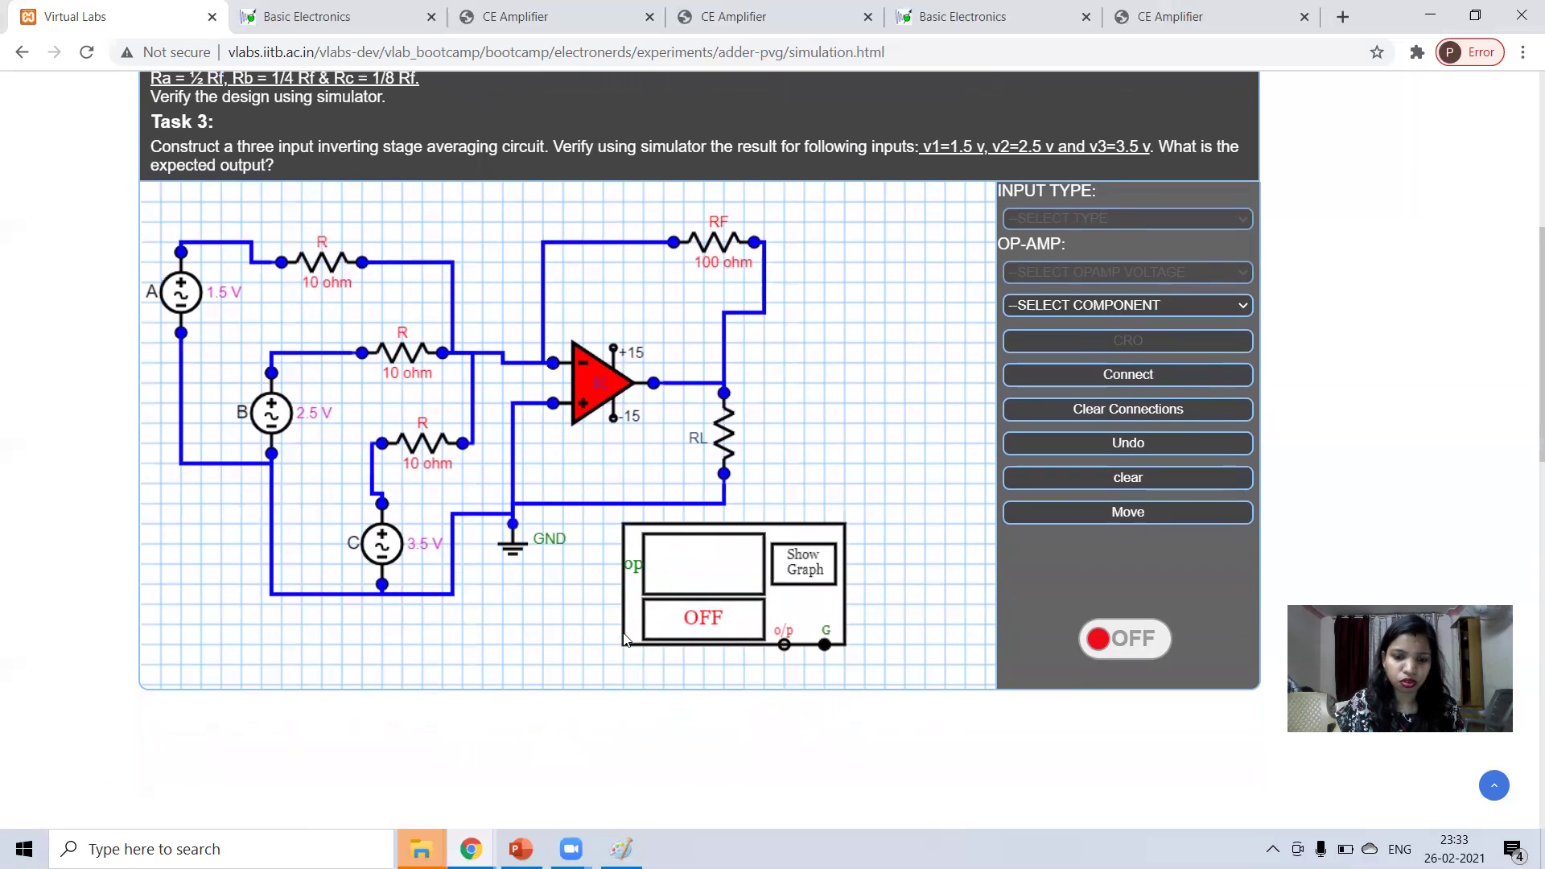
left_click(1132, 640)
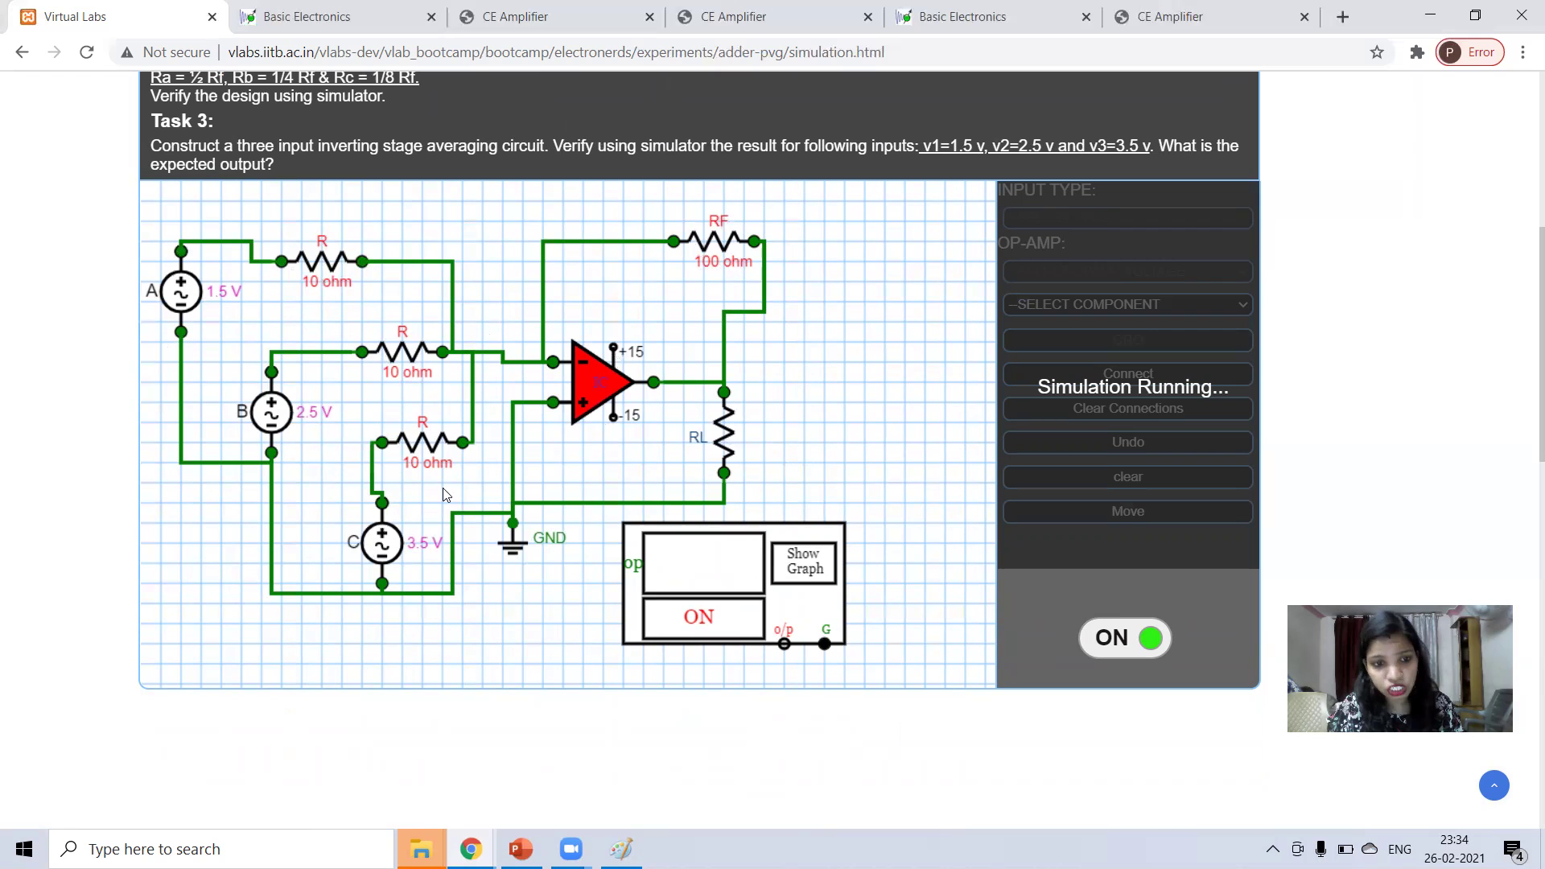
Step: Graph the VA, VB, VC inputs and the ±15 V-saturating output on the CRO, then switch the simulation off
left_click(805, 561)
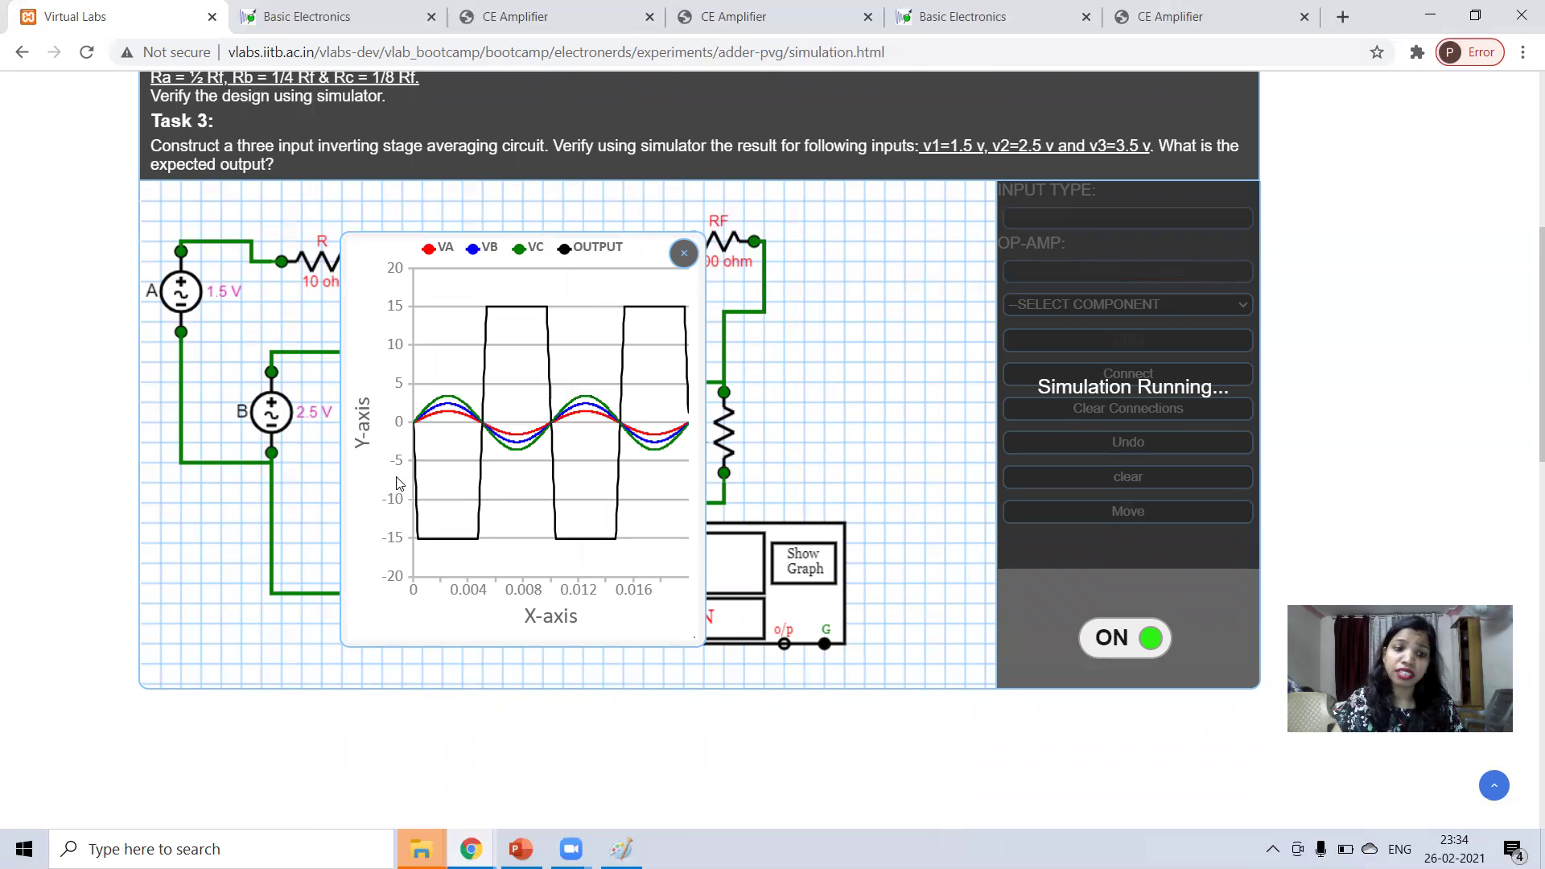
mouse_move(545, 431)
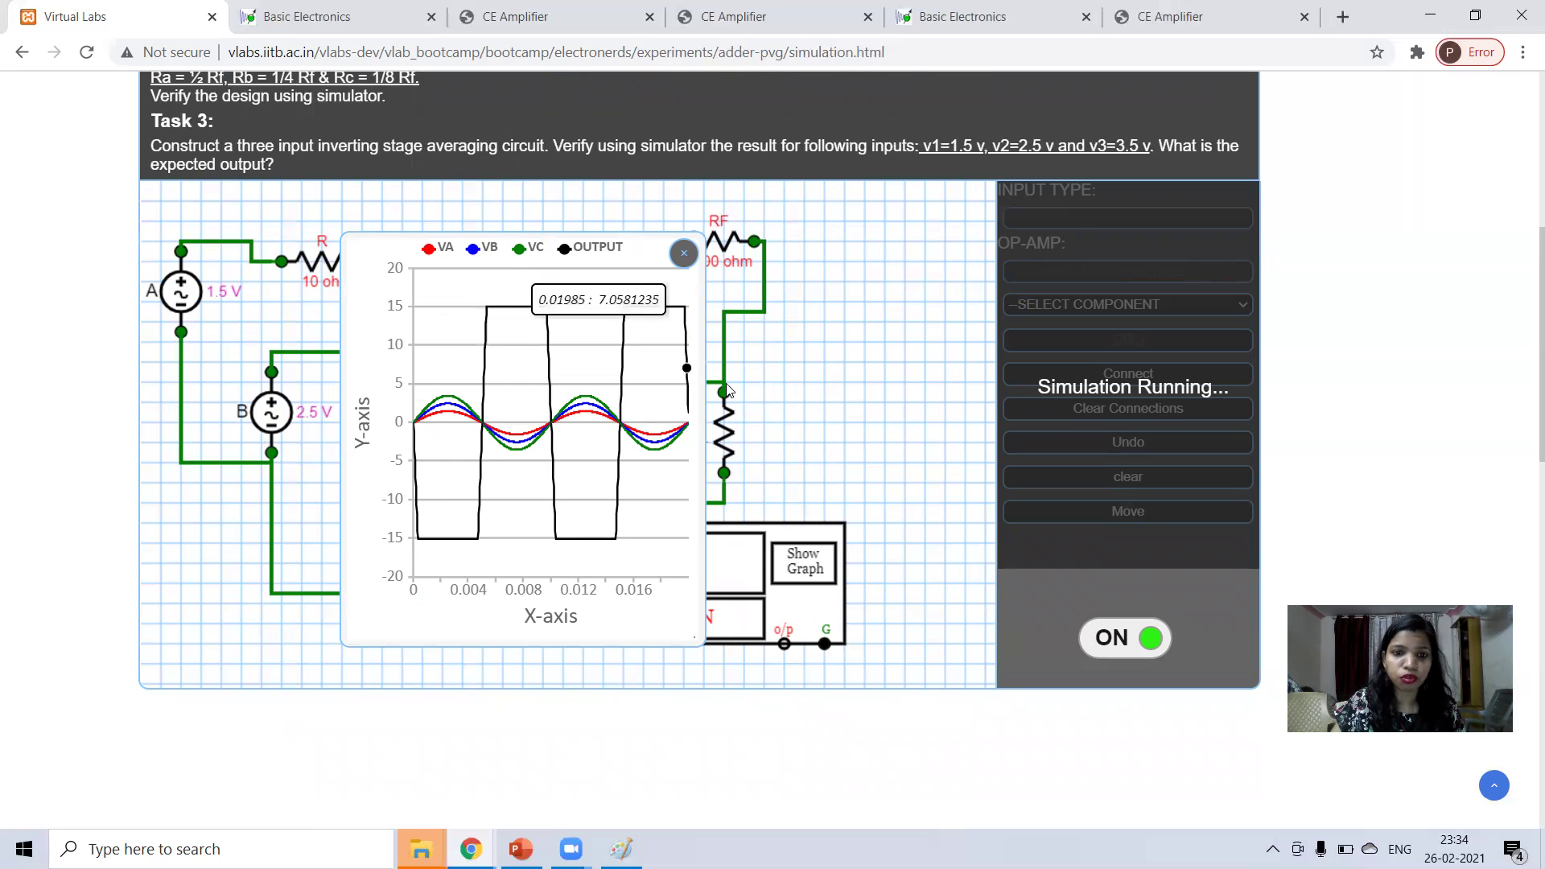
left_click(1109, 640)
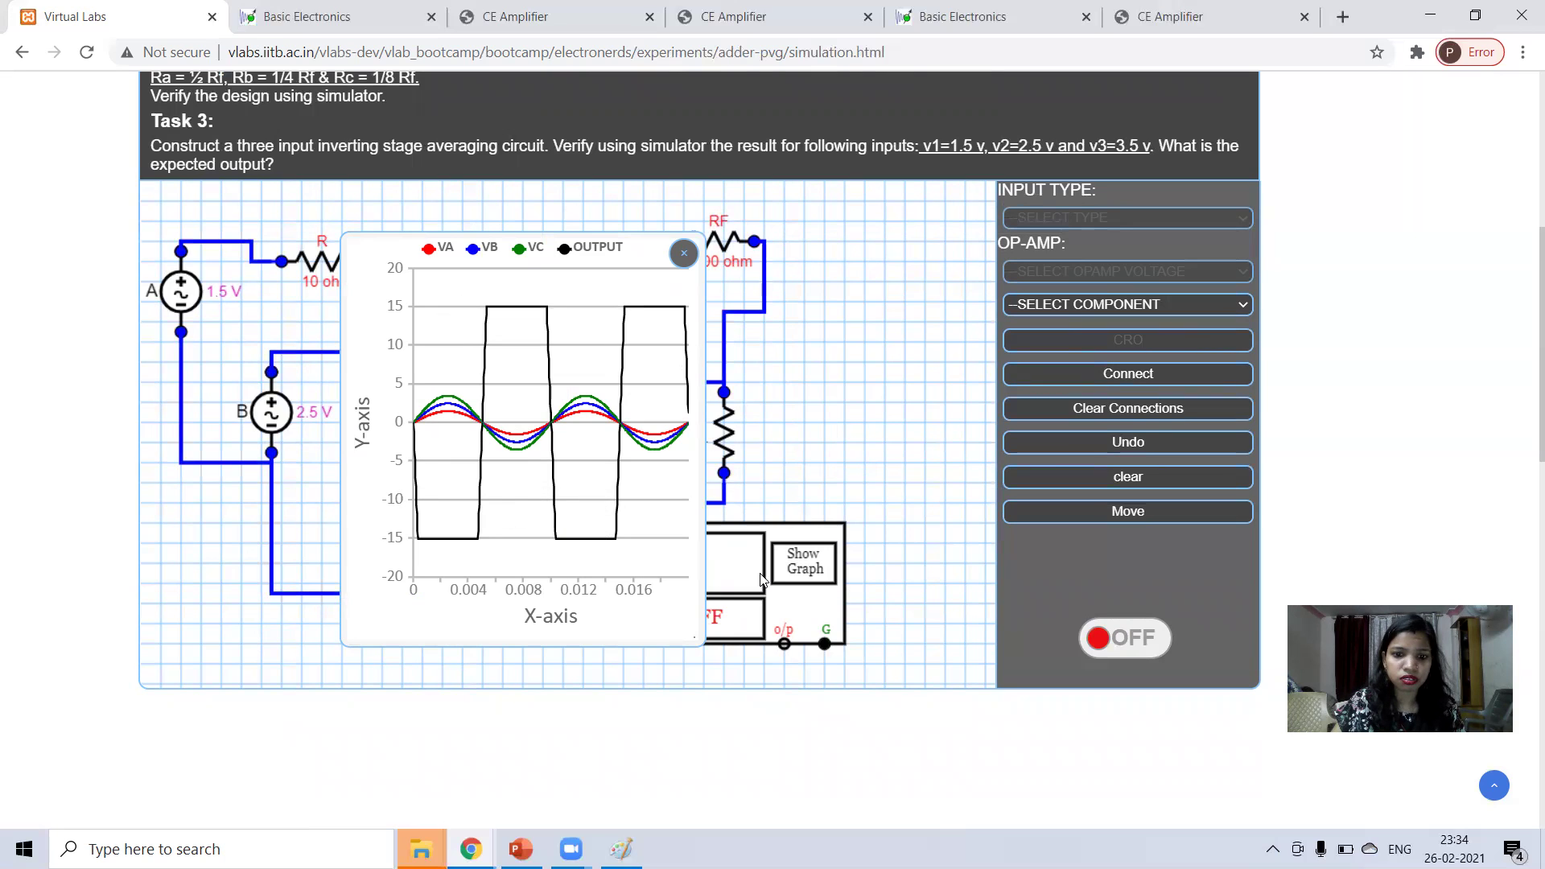
Step: Dismiss the 'Simulation is off' alert and switch the adder simulation back on with the graph shown
left_click(797, 563)
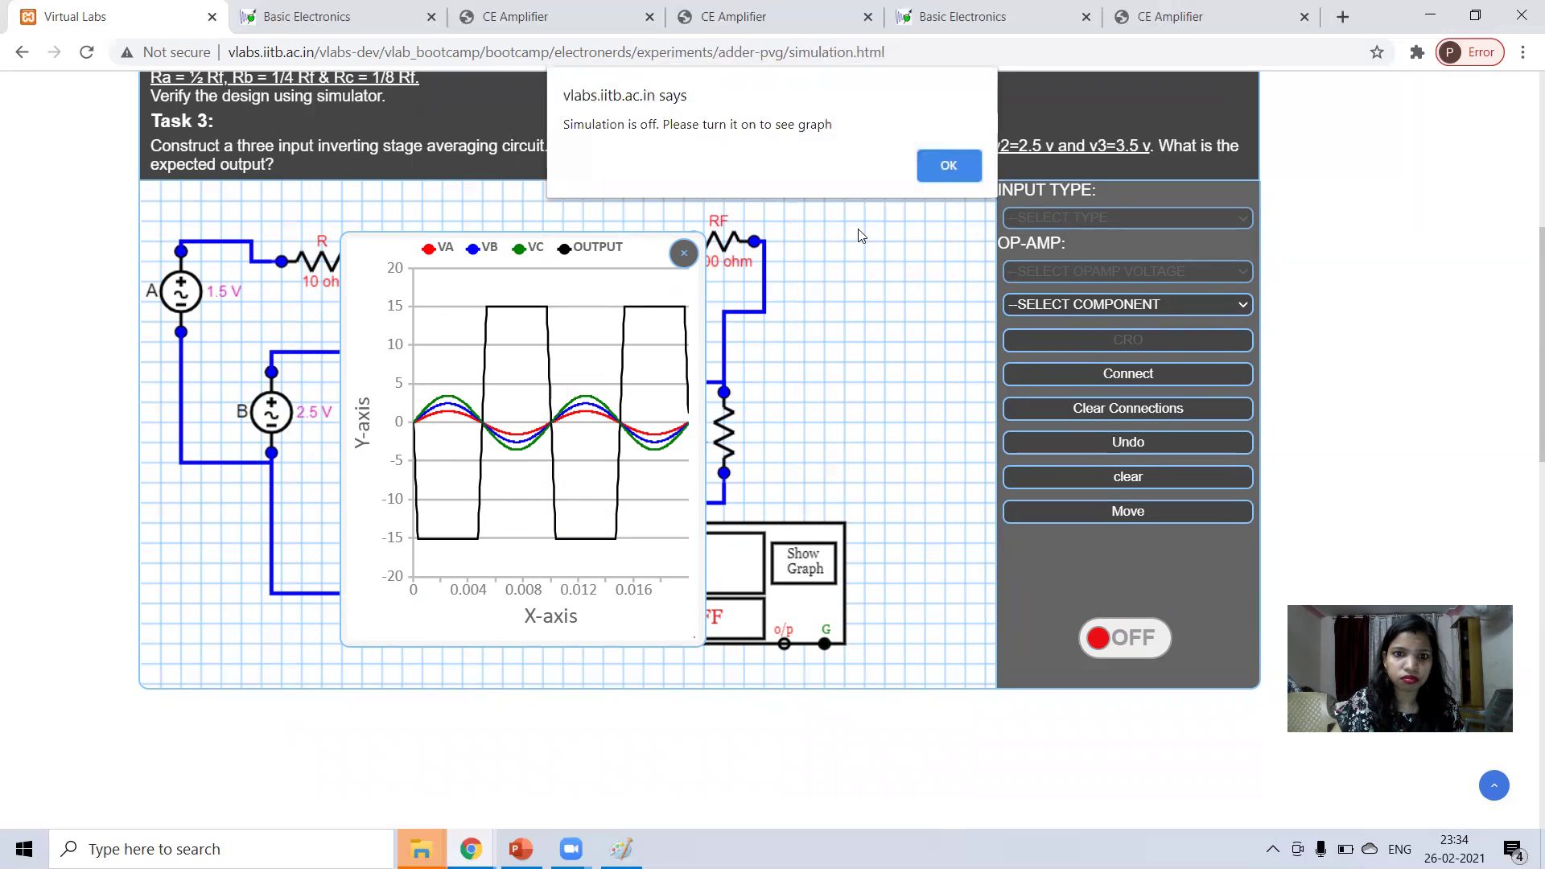
left_click(945, 167)
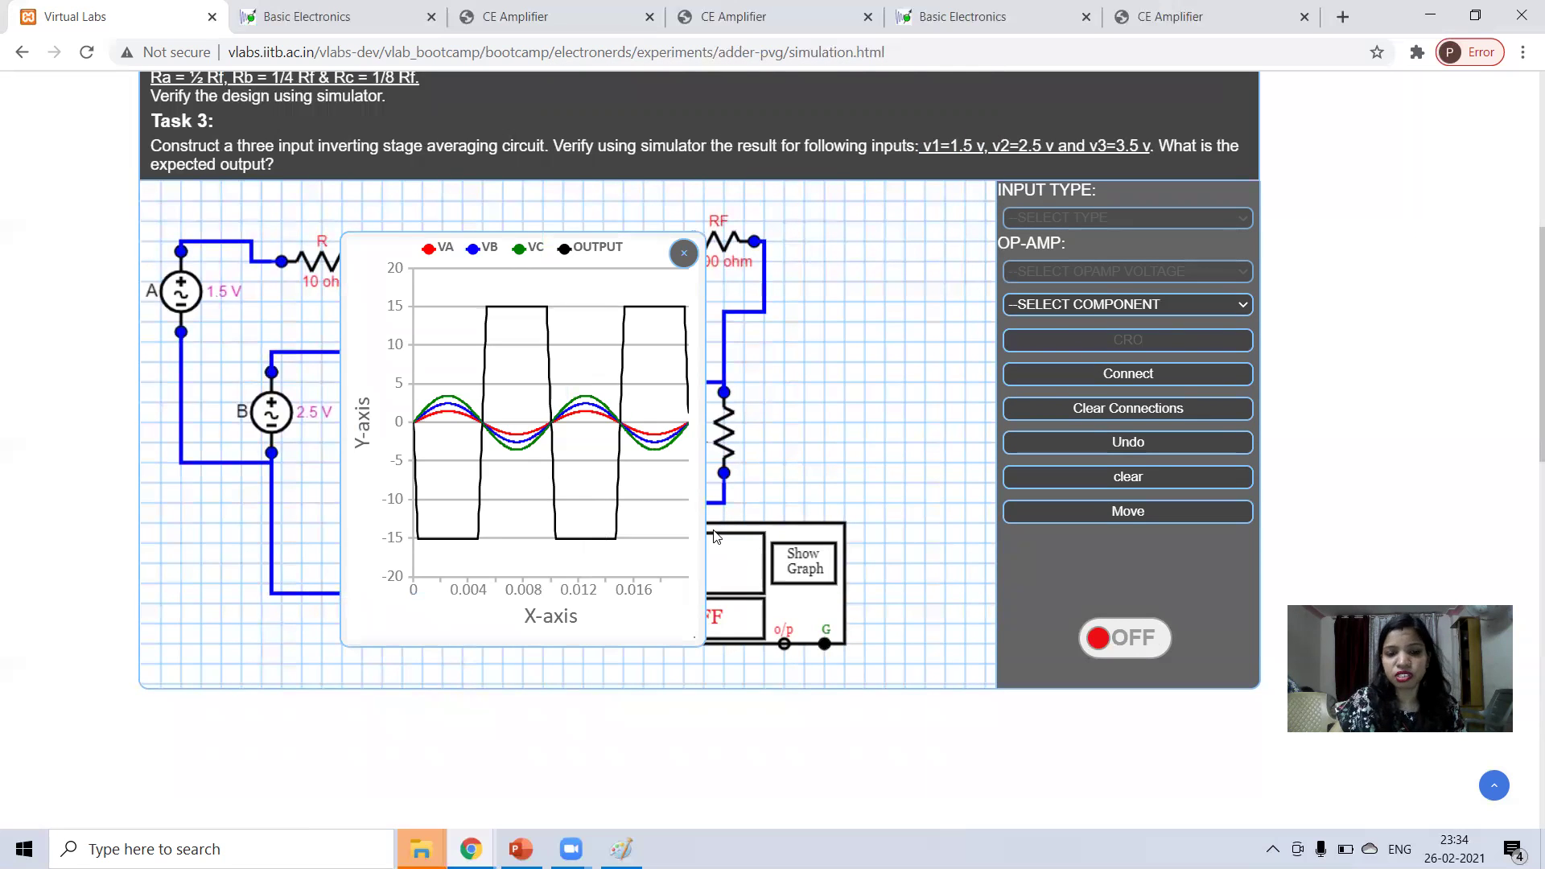
left_click(1109, 638)
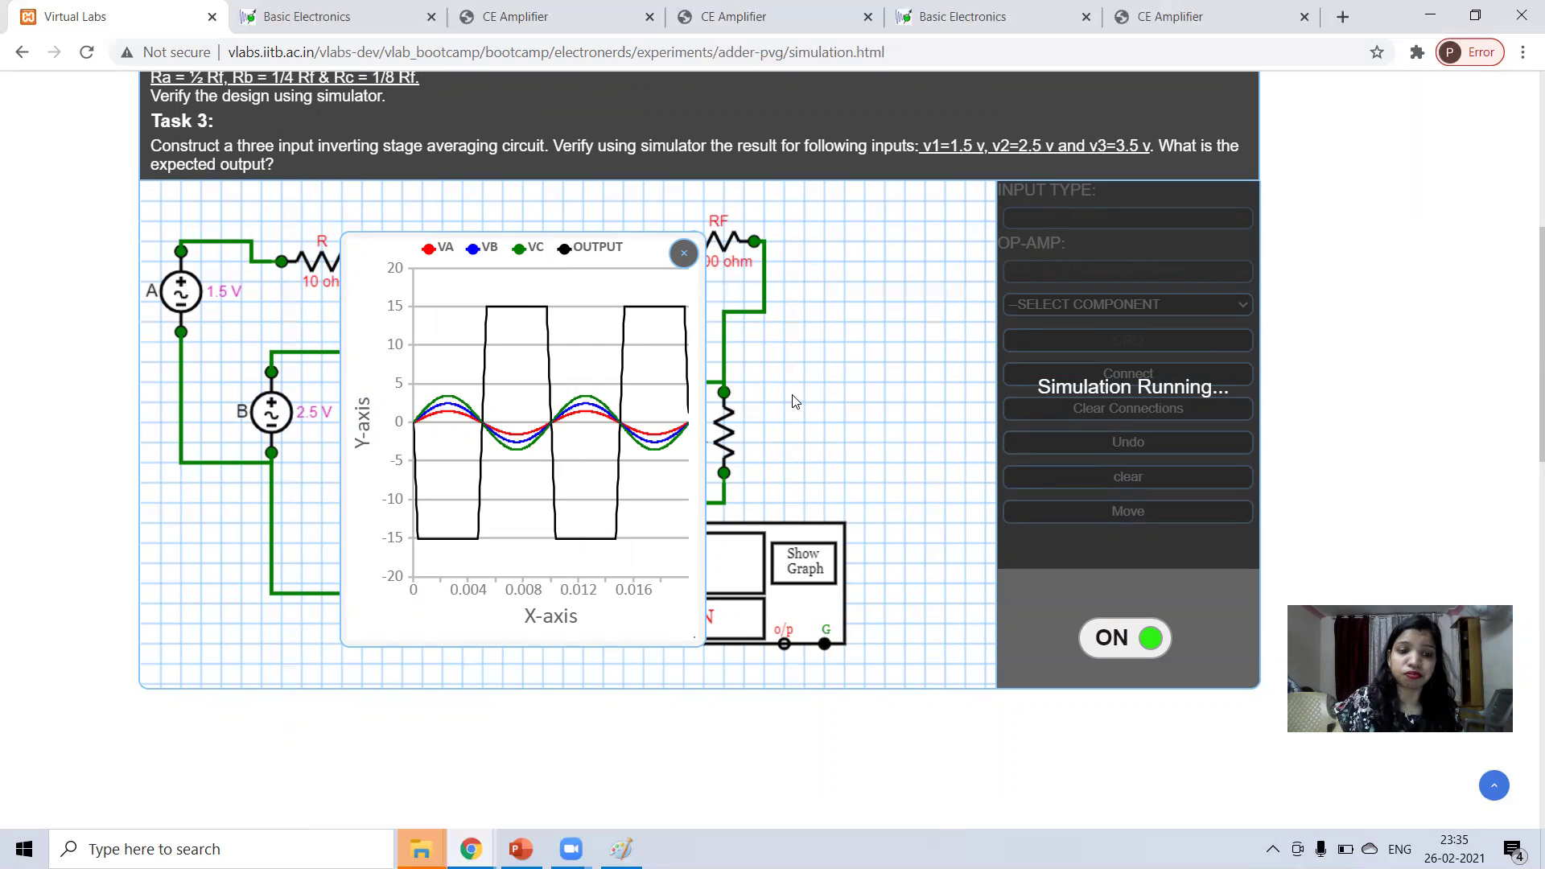
mouse_move(513, 460)
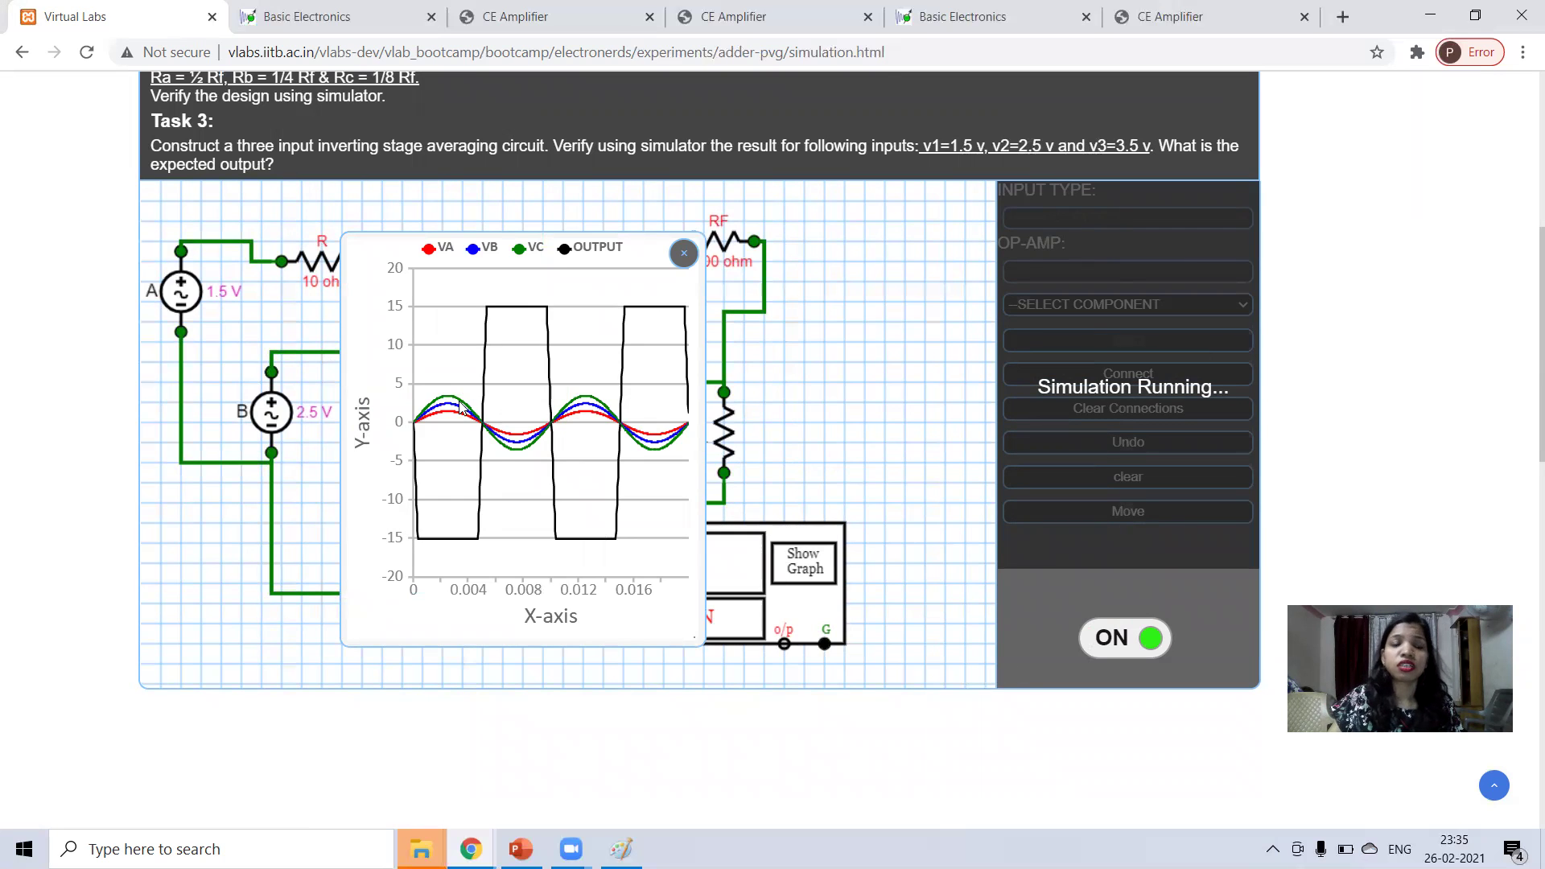
mouse_move(489, 411)
scroll(495, 415, "up", 1)
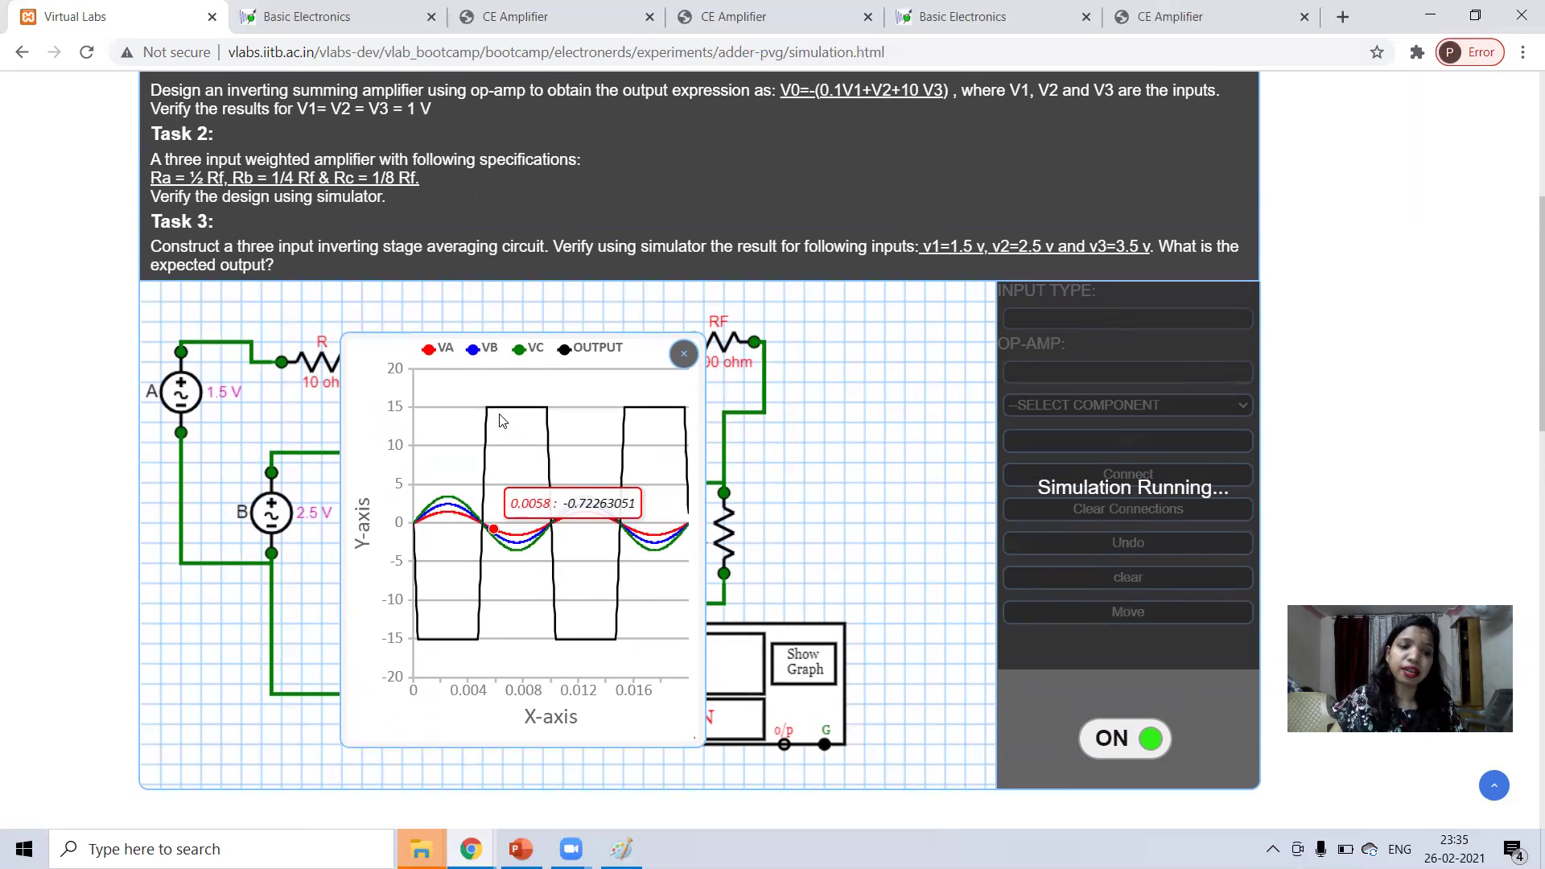
scroll(500, 420, "up", 1)
scroll(500, 420, "down", 1)
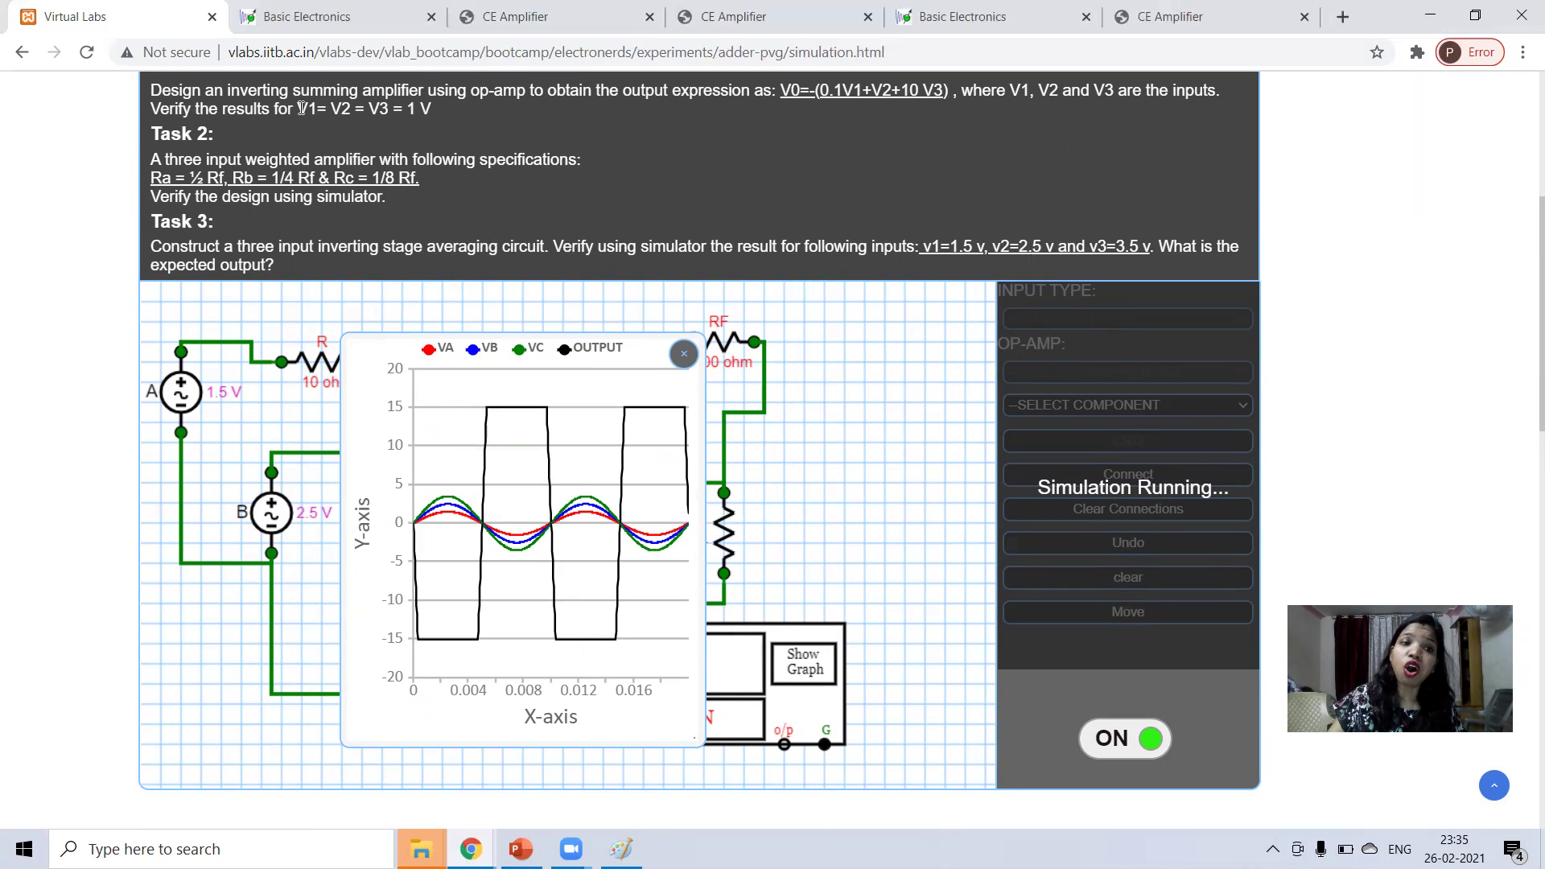
left_click_drag(300, 108, 431, 112)
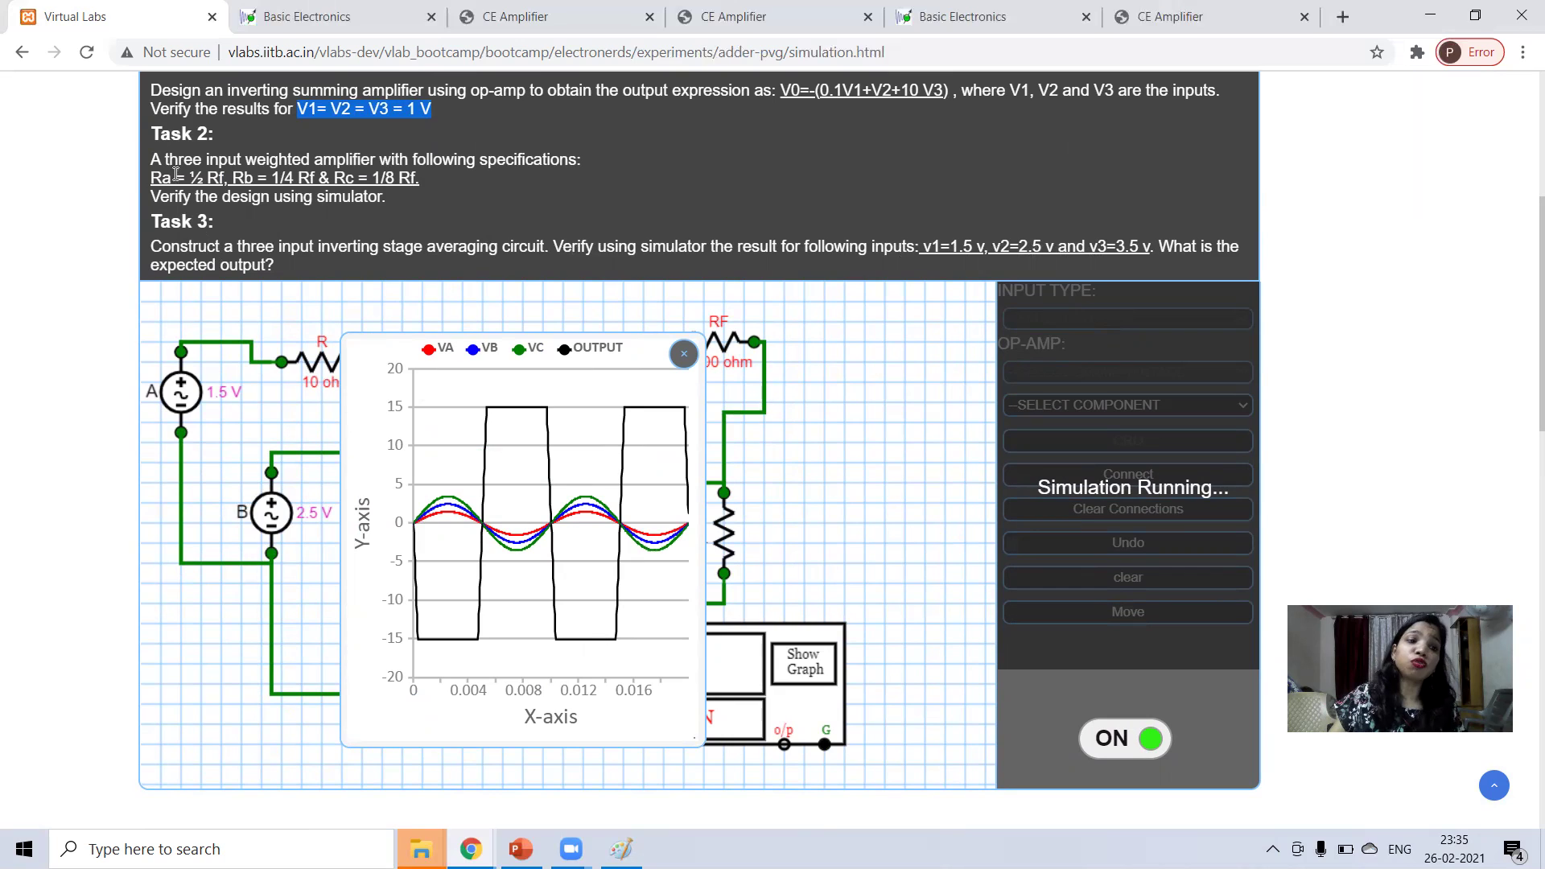
left_click_drag(245, 178, 300, 177)
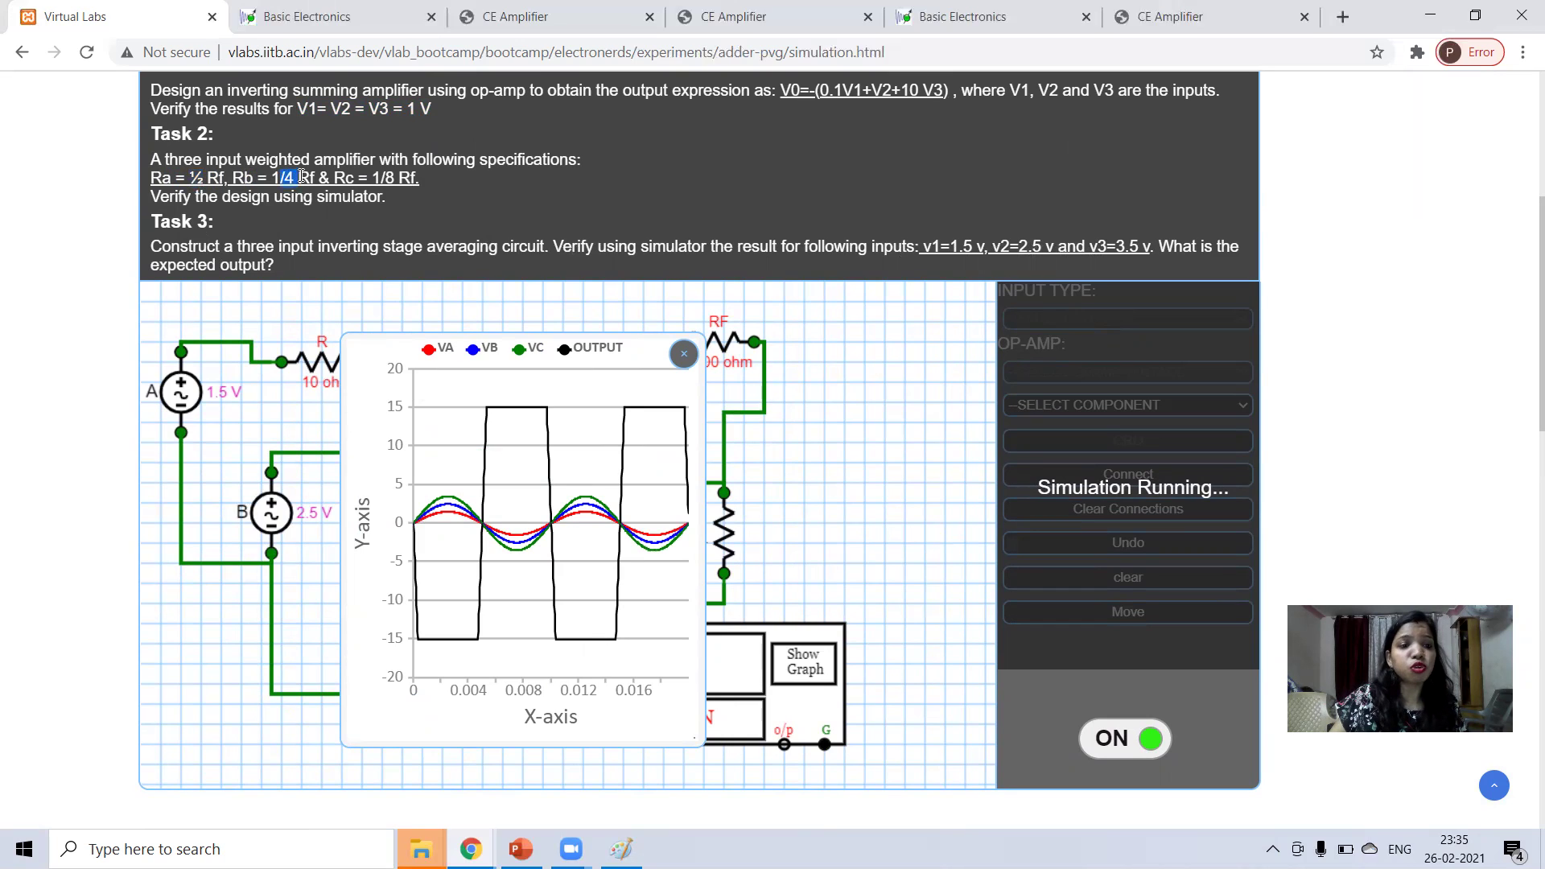
left_click_drag(372, 179, 420, 178)
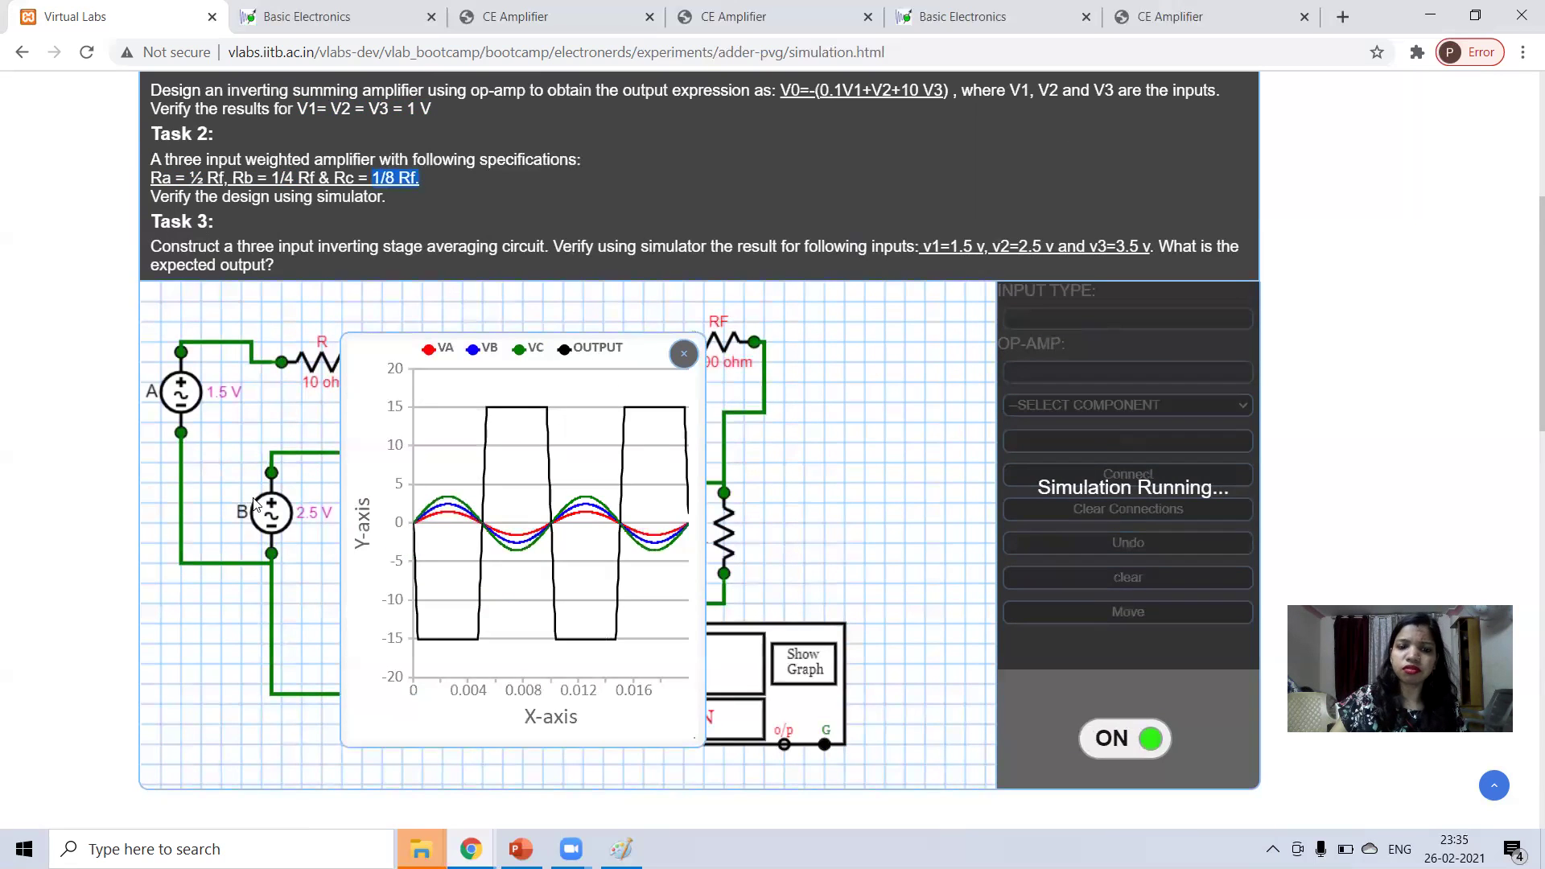
scroll(2, 567, "down", 1)
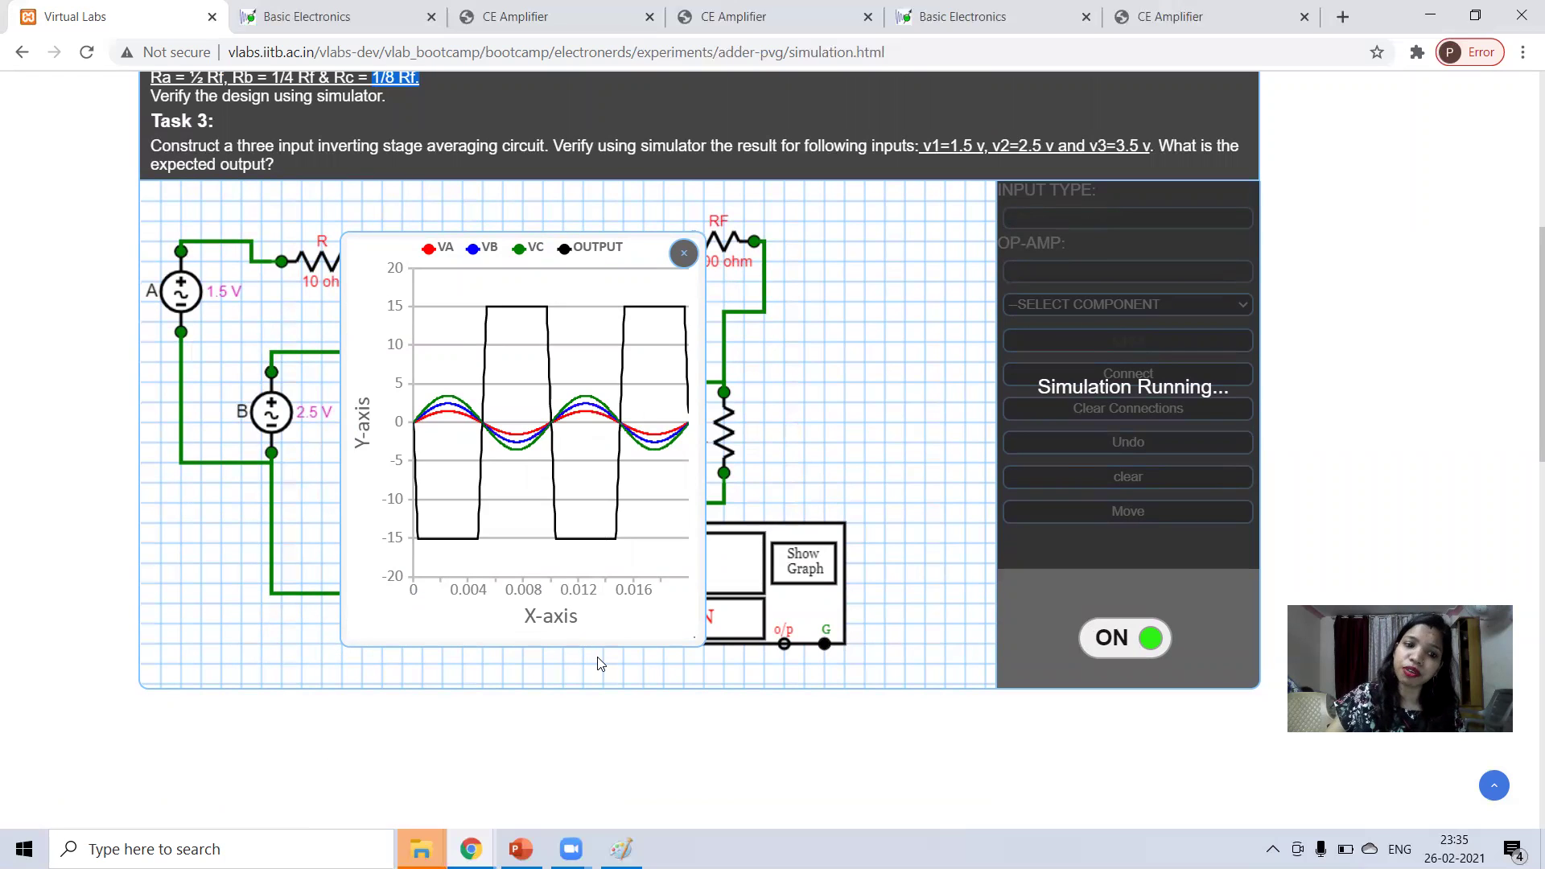
scroll(599, 664, "up", 3)
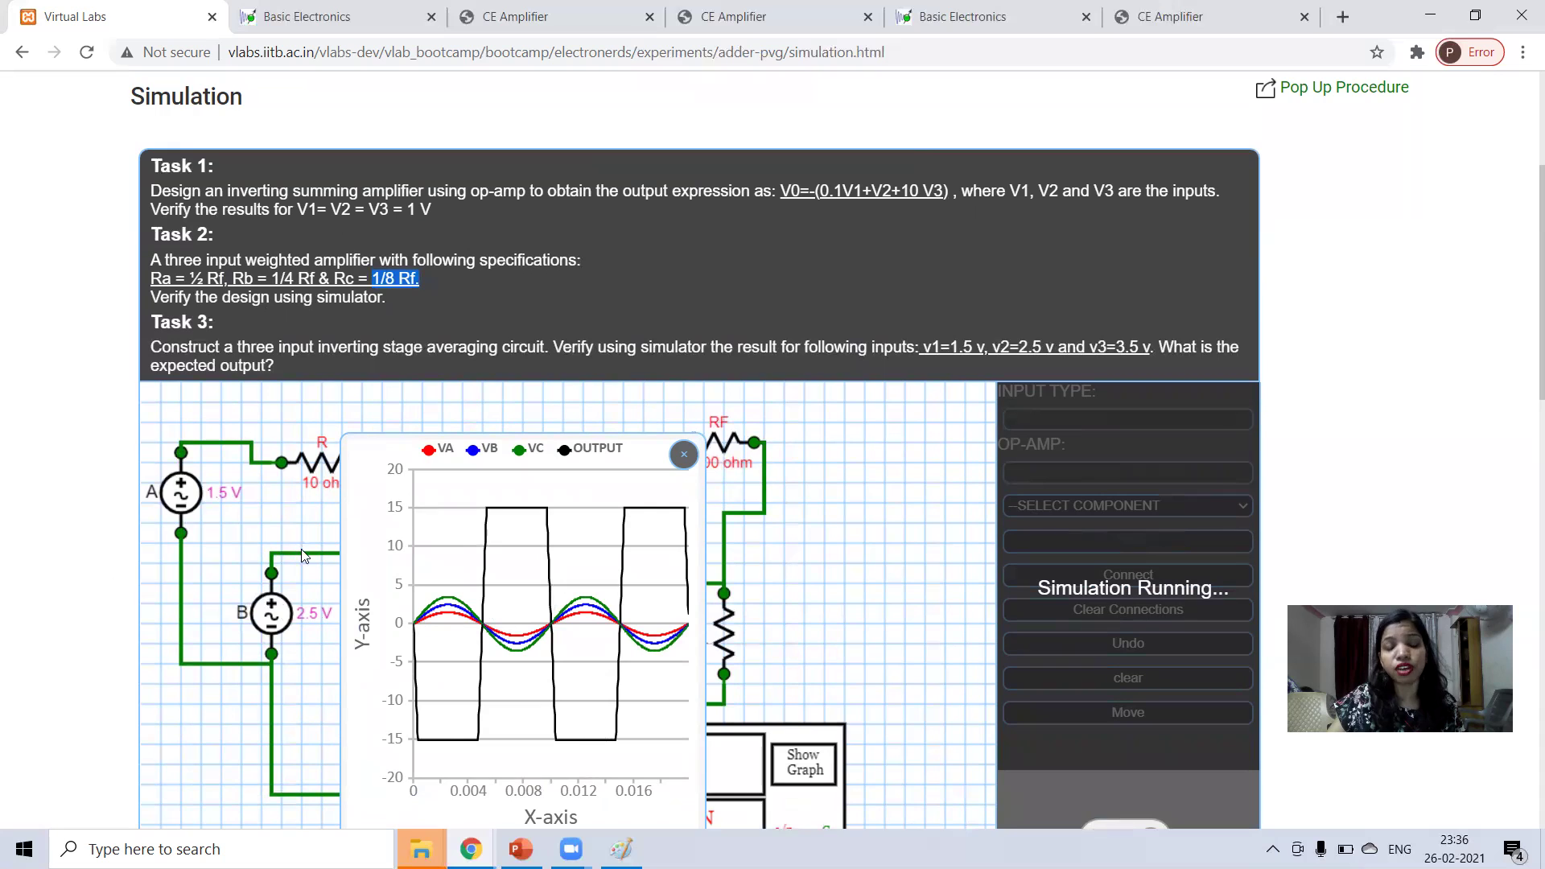
scroll(304, 555, "down", 1)
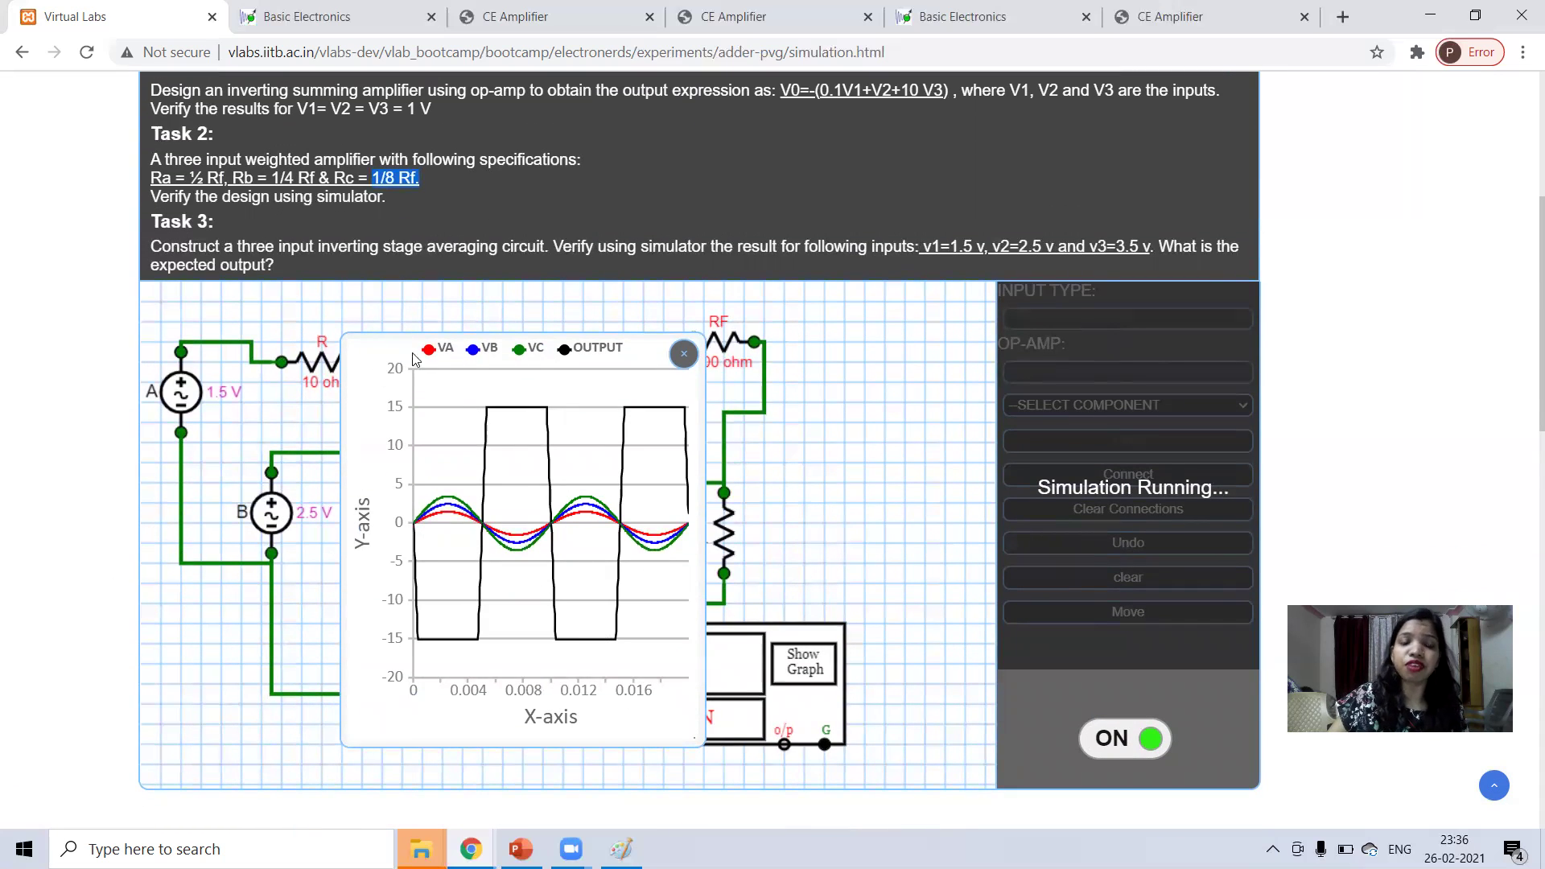